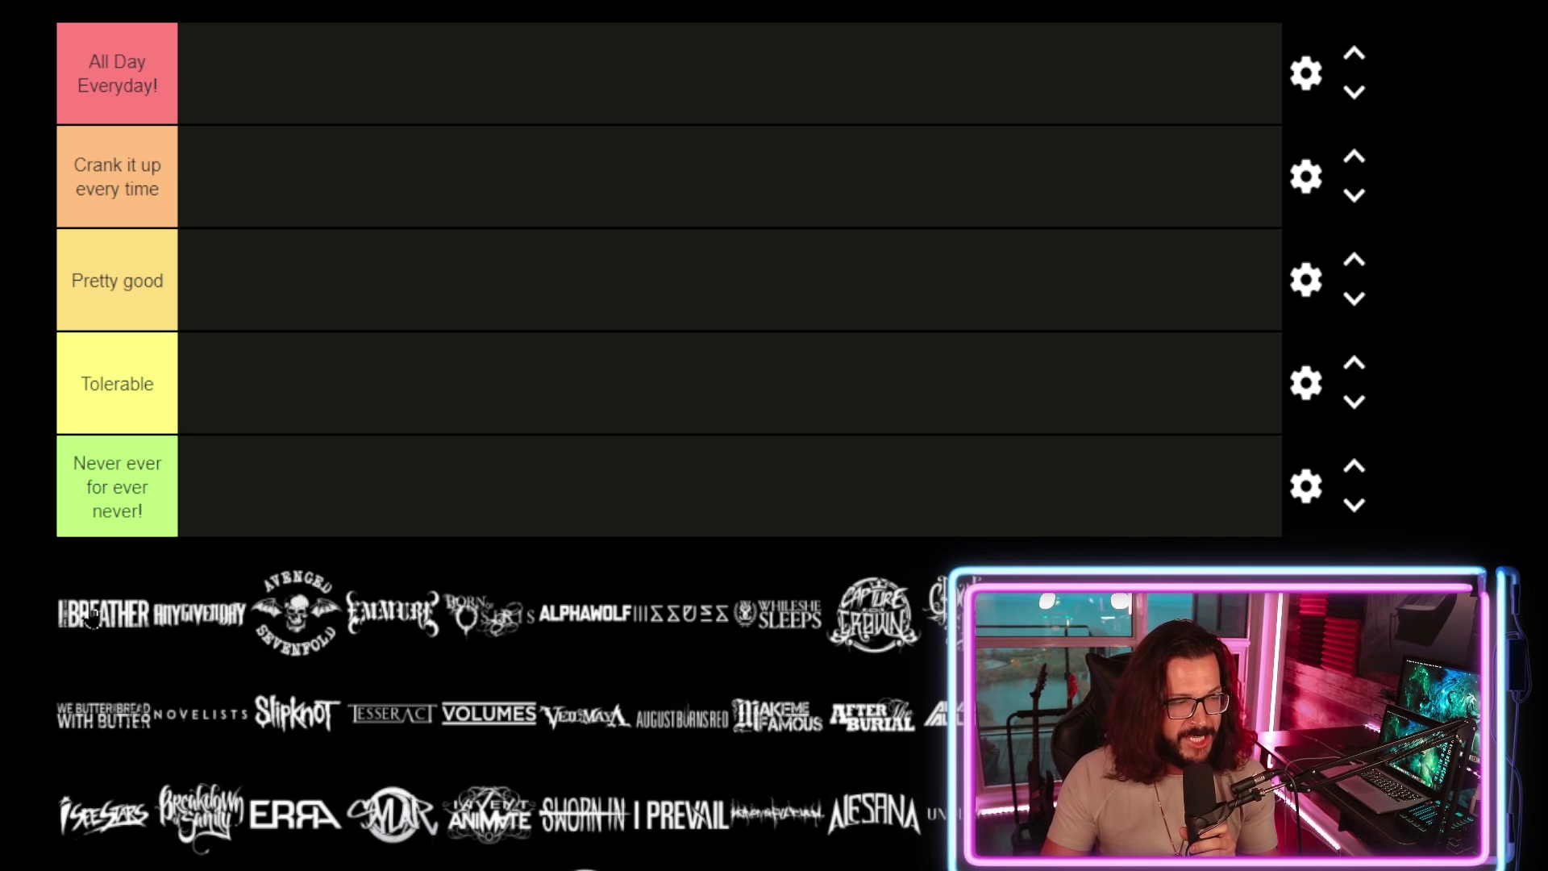
# Rank Breather in Pretty good and pull the Any Given Day logo out of the pool.
pyautogui.moveTo(91, 619); pyautogui.dragTo(242, 291)
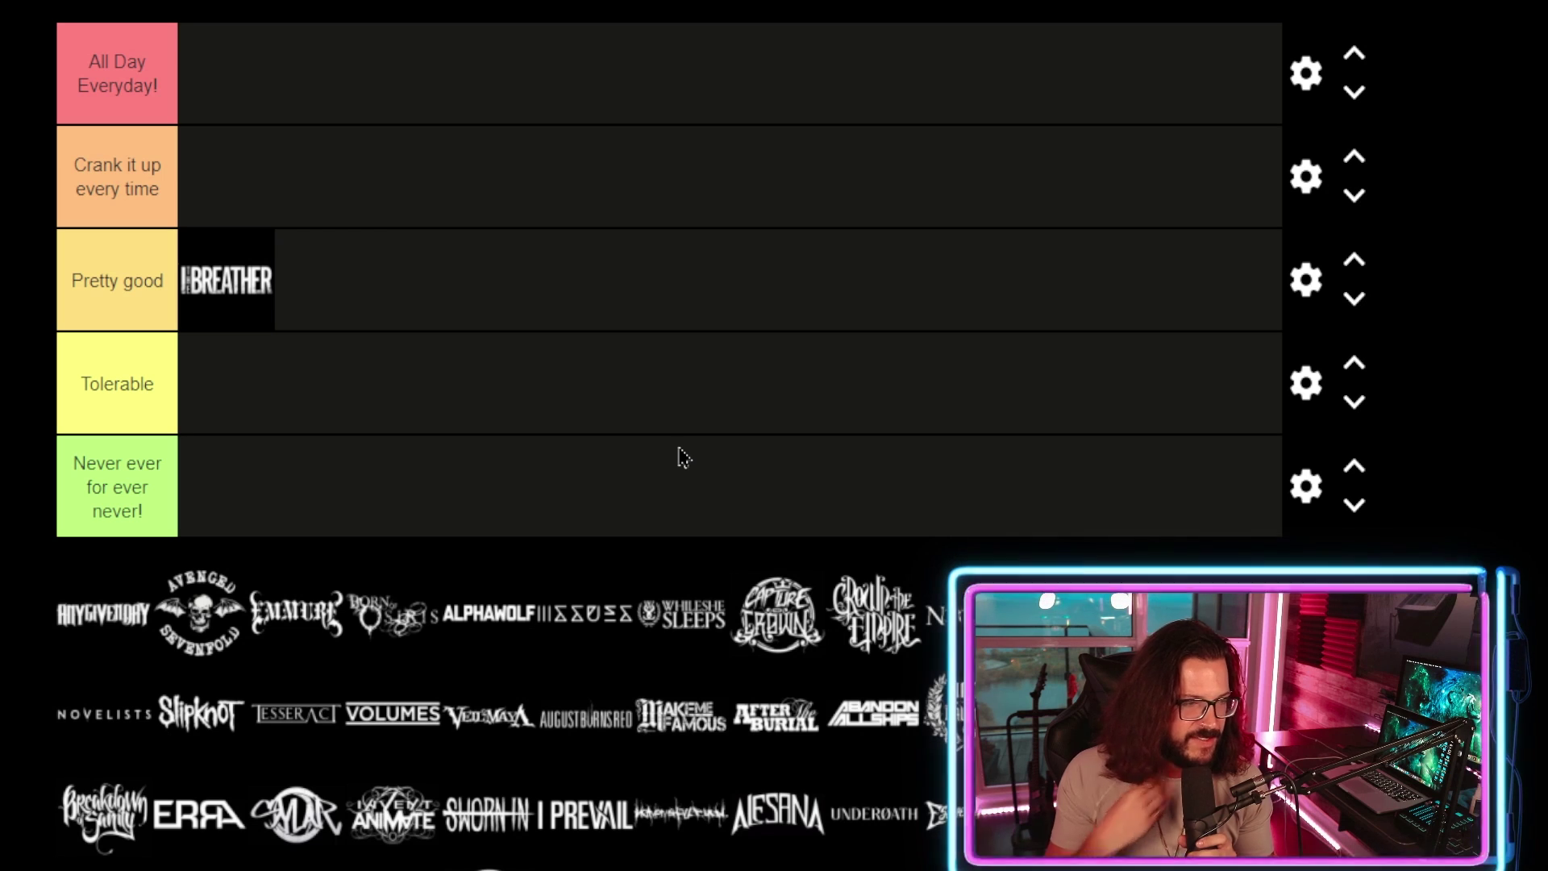
pyautogui.moveTo(129, 617); pyautogui.dragTo(129, 867)
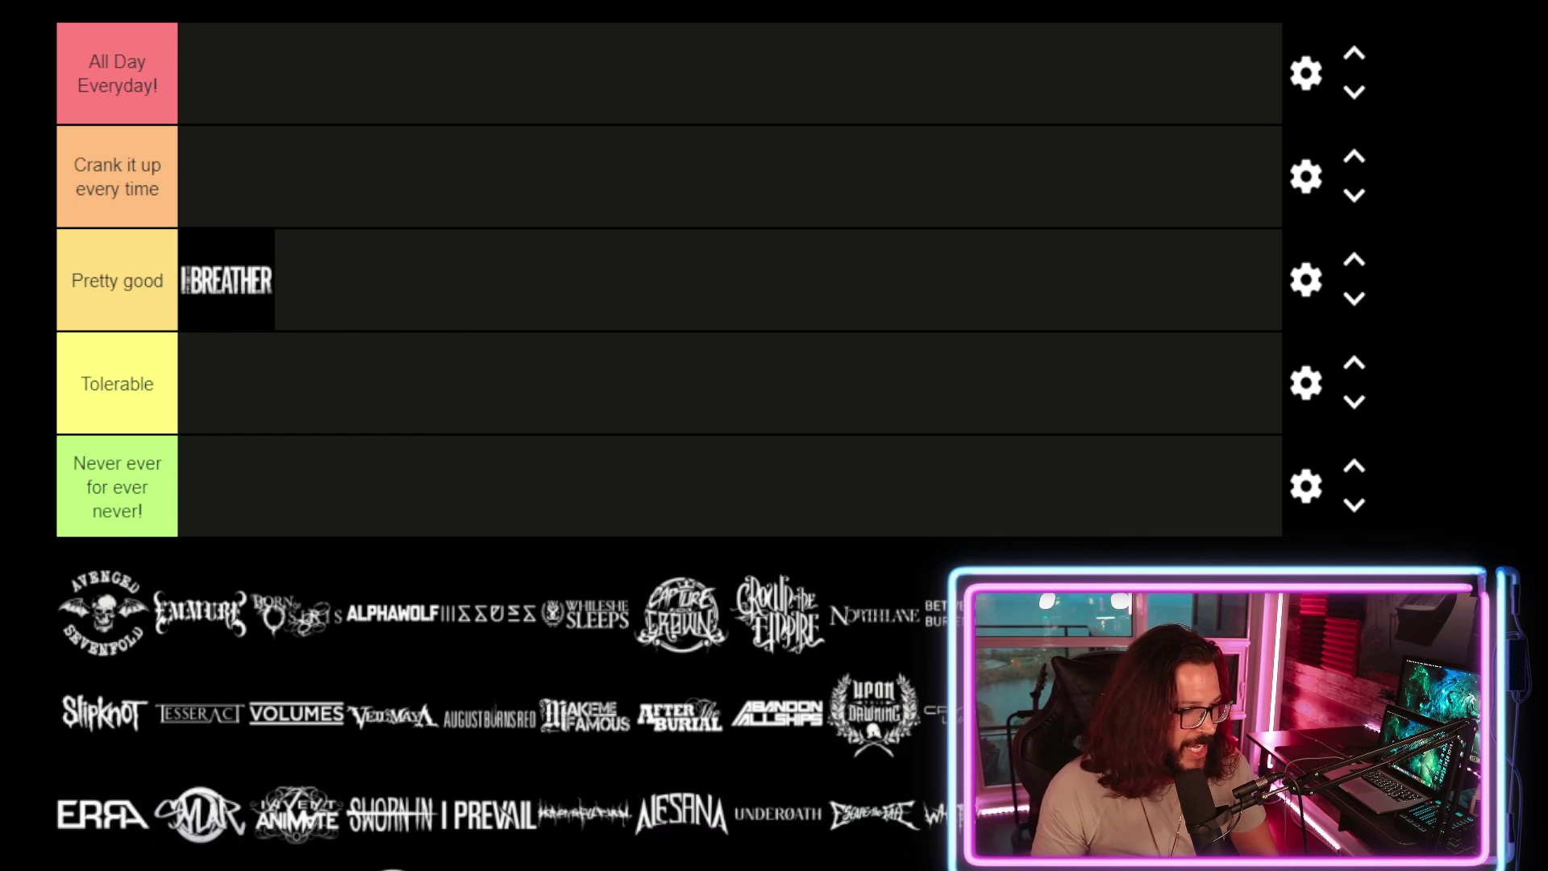
# Place Avenged Sevenfold in the Crank it up every time tier, then pick up the Emmure logo.
pyautogui.moveTo(133, 642); pyautogui.dragTo(390, 271)
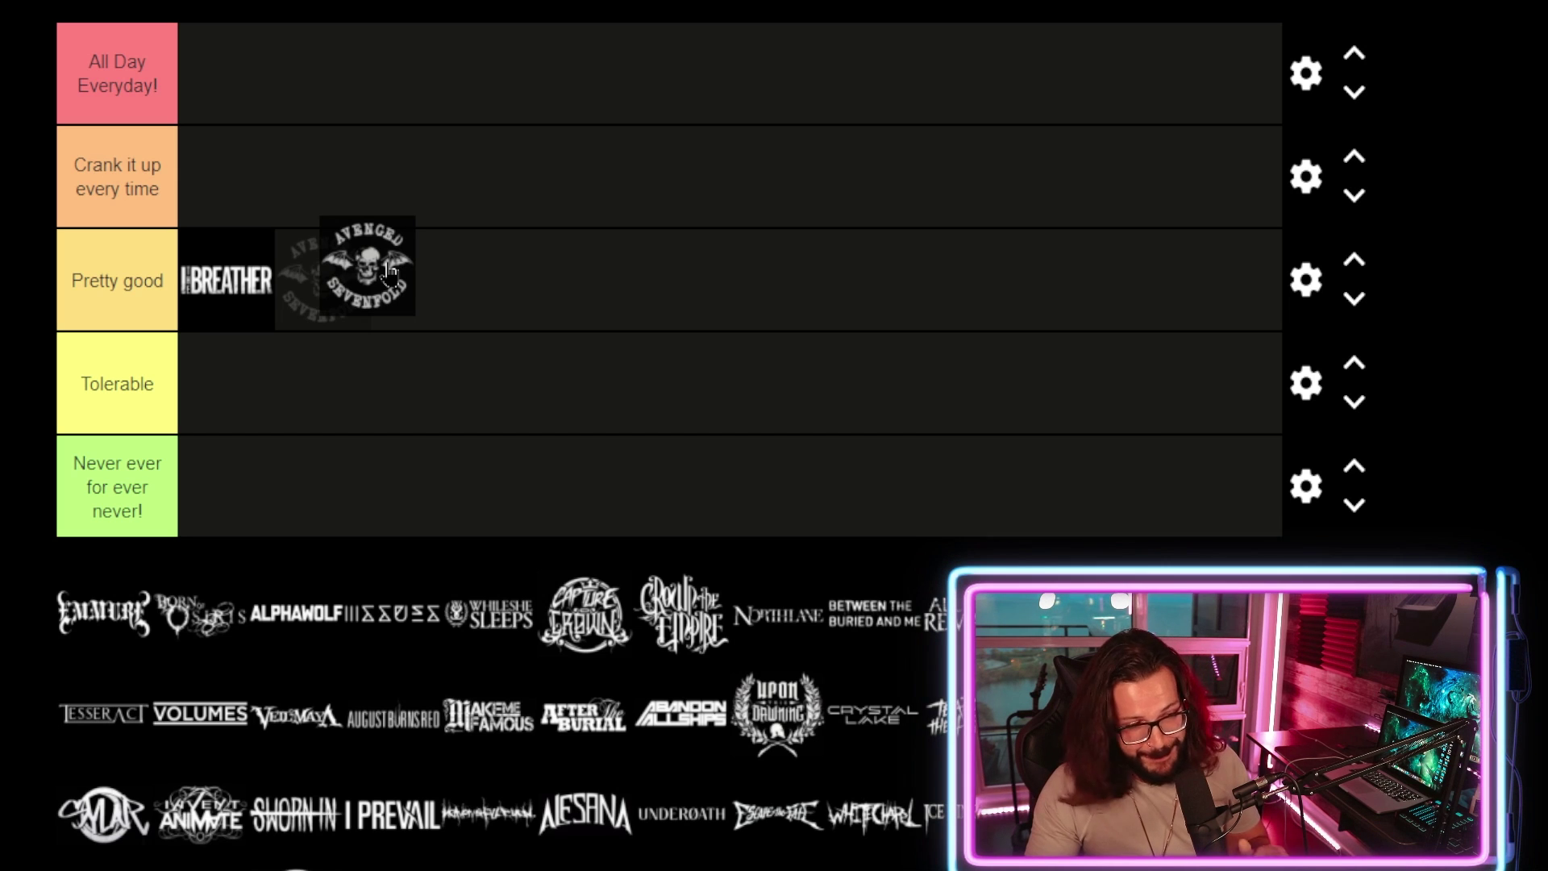
pyautogui.moveTo(390, 273); pyautogui.dragTo(387, 217)
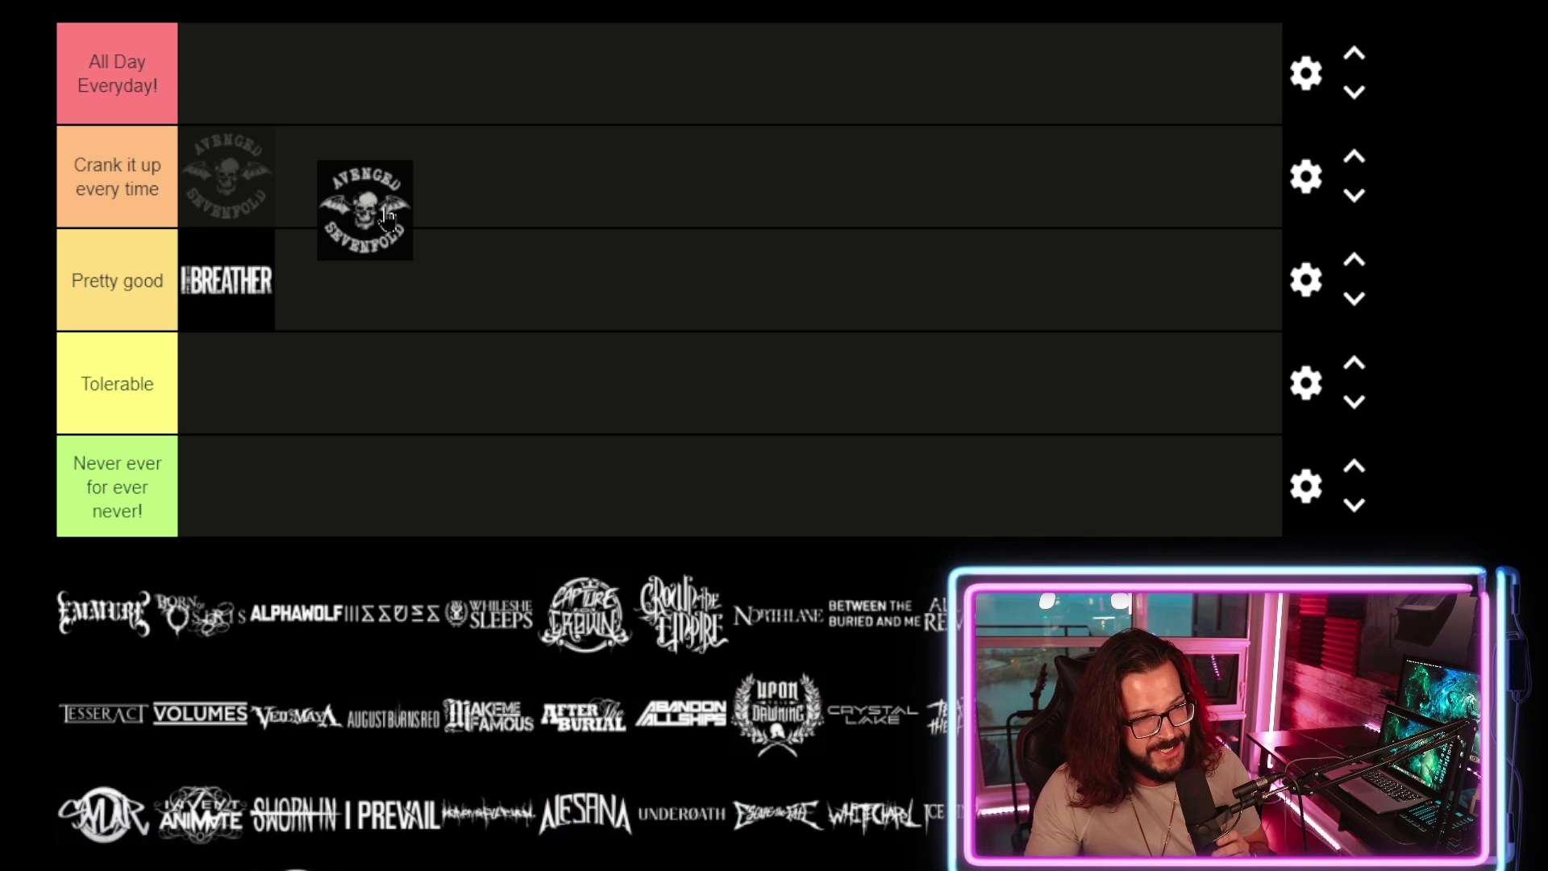
pyautogui.moveTo(387, 216); pyautogui.dragTo(388, 218)
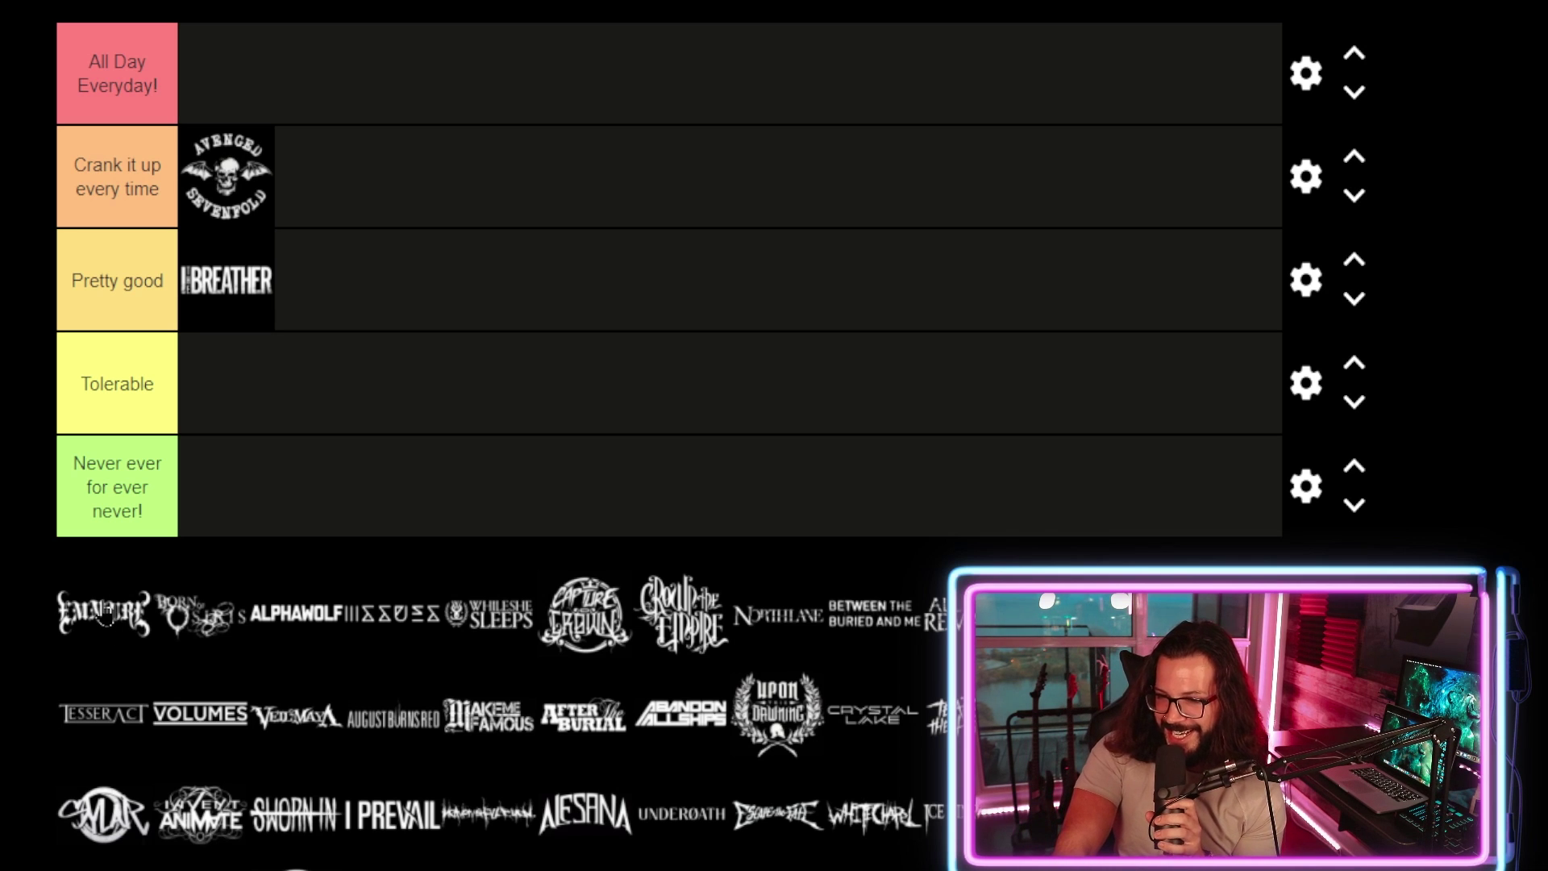
pyautogui.moveTo(117, 617); pyautogui.dragTo(285, 575)
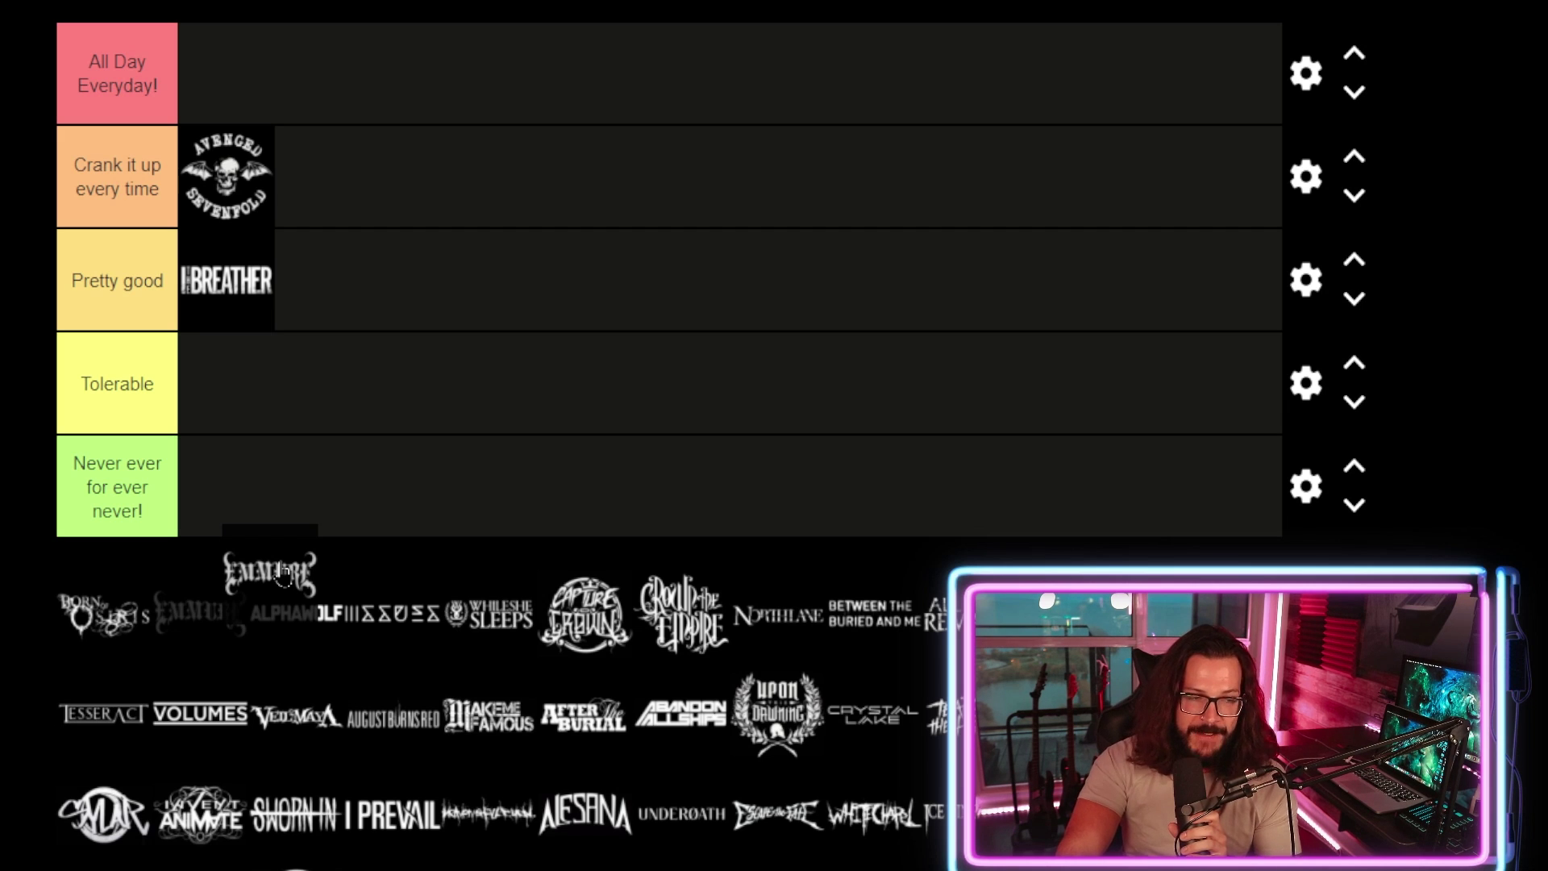
# Rank Emmure as Tolerable and Born of Osiris in Crank it up every time.
pyautogui.moveTo(284, 574); pyautogui.dragTo(273, 386)
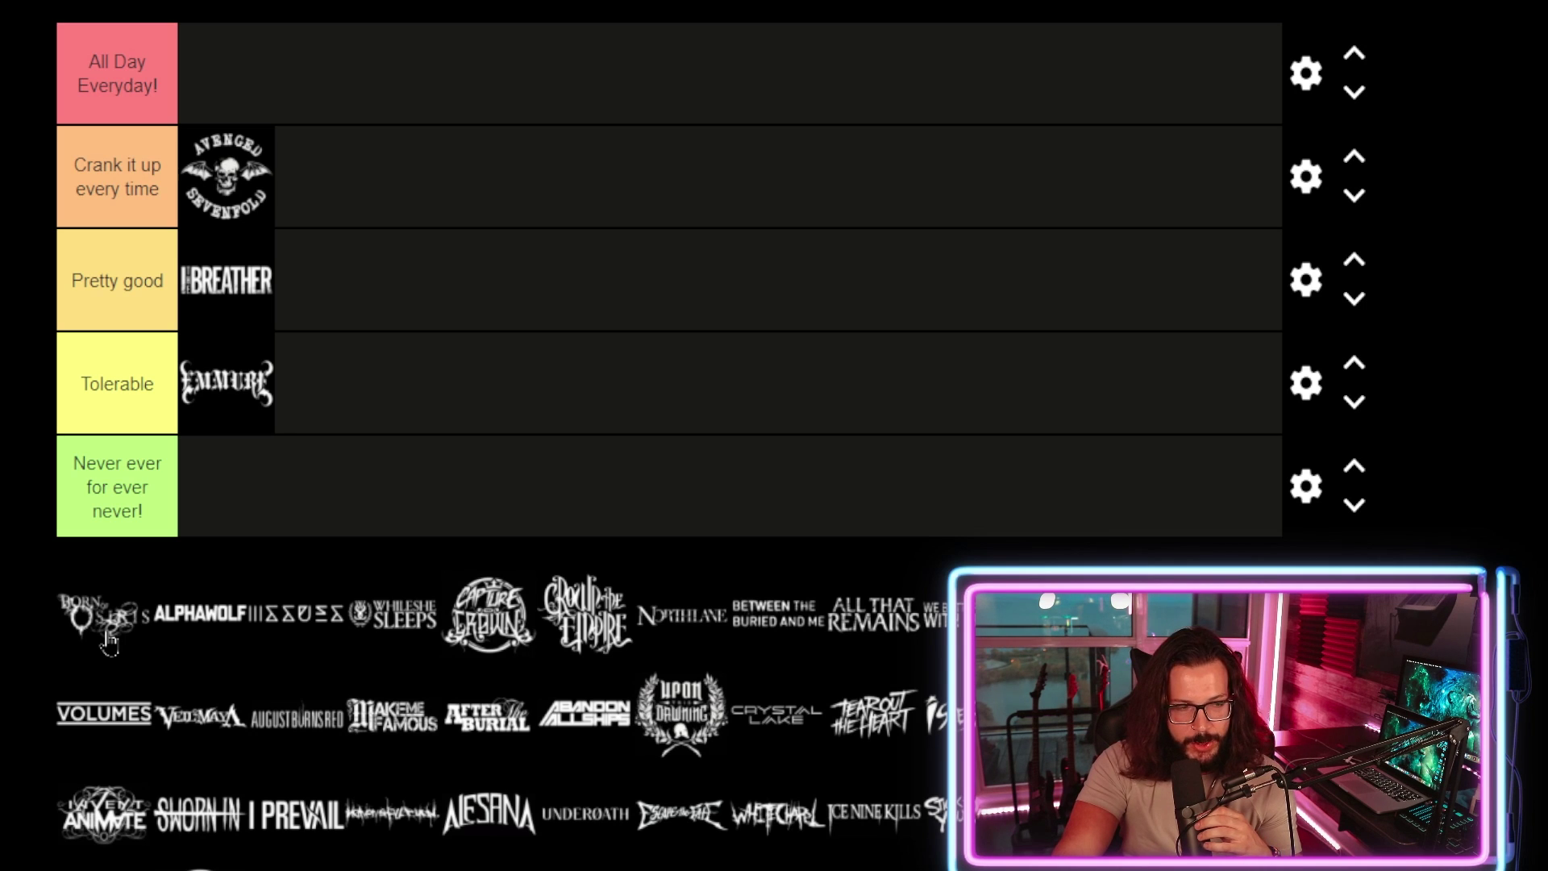
pyautogui.moveTo(109, 641); pyautogui.dragTo(501, 192)
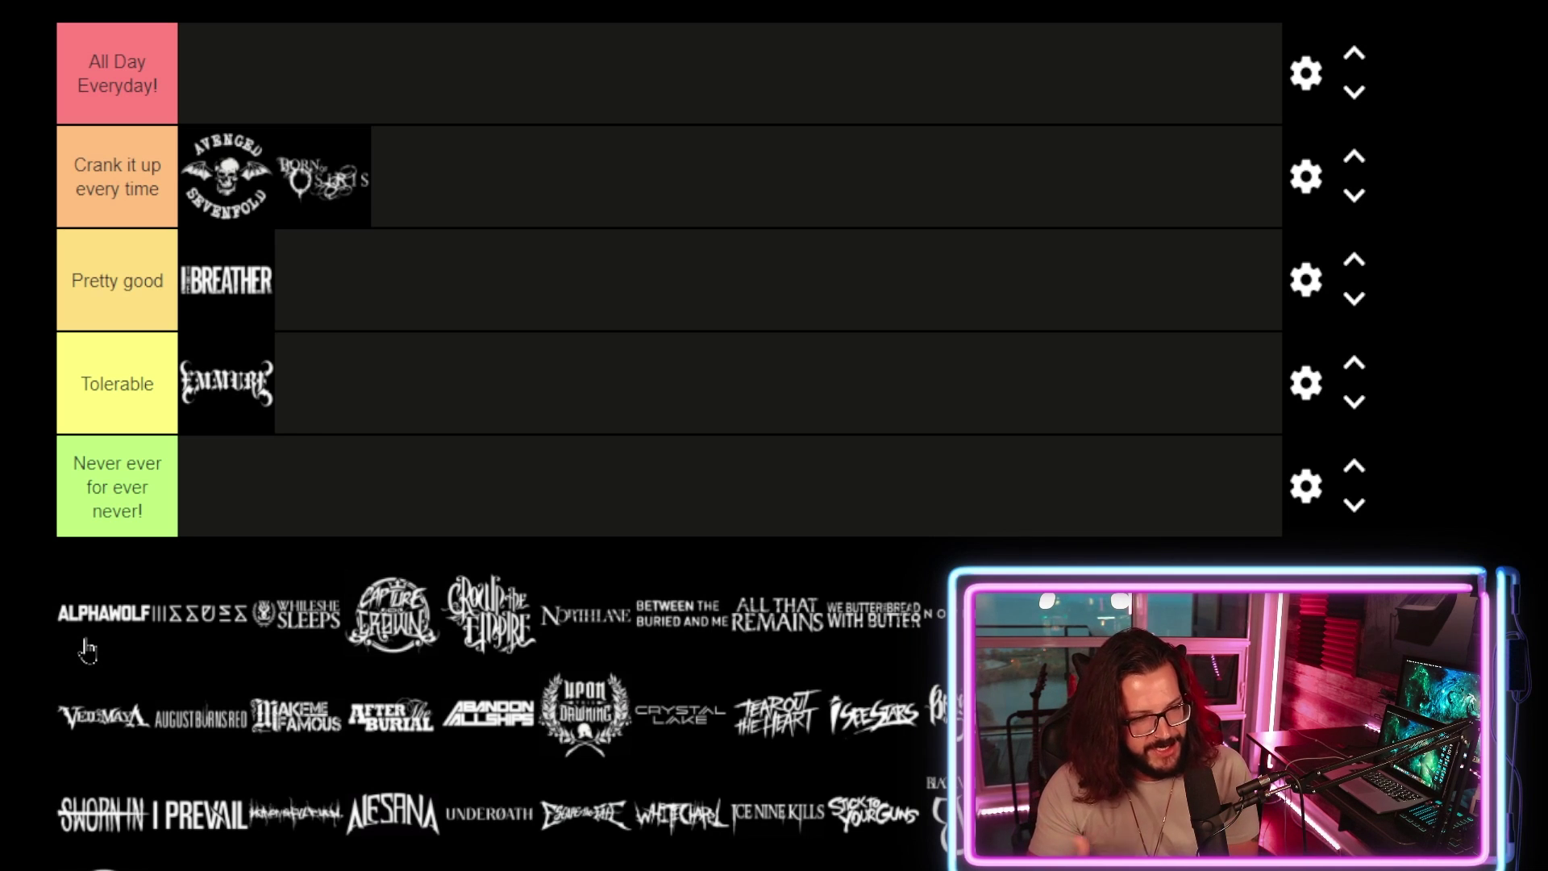
# Add ALPHAWOLF, Issues and While She Sleeps to the Pretty good tier after Breather.
pyautogui.moveTo(87, 649); pyautogui.dragTo(398, 291)
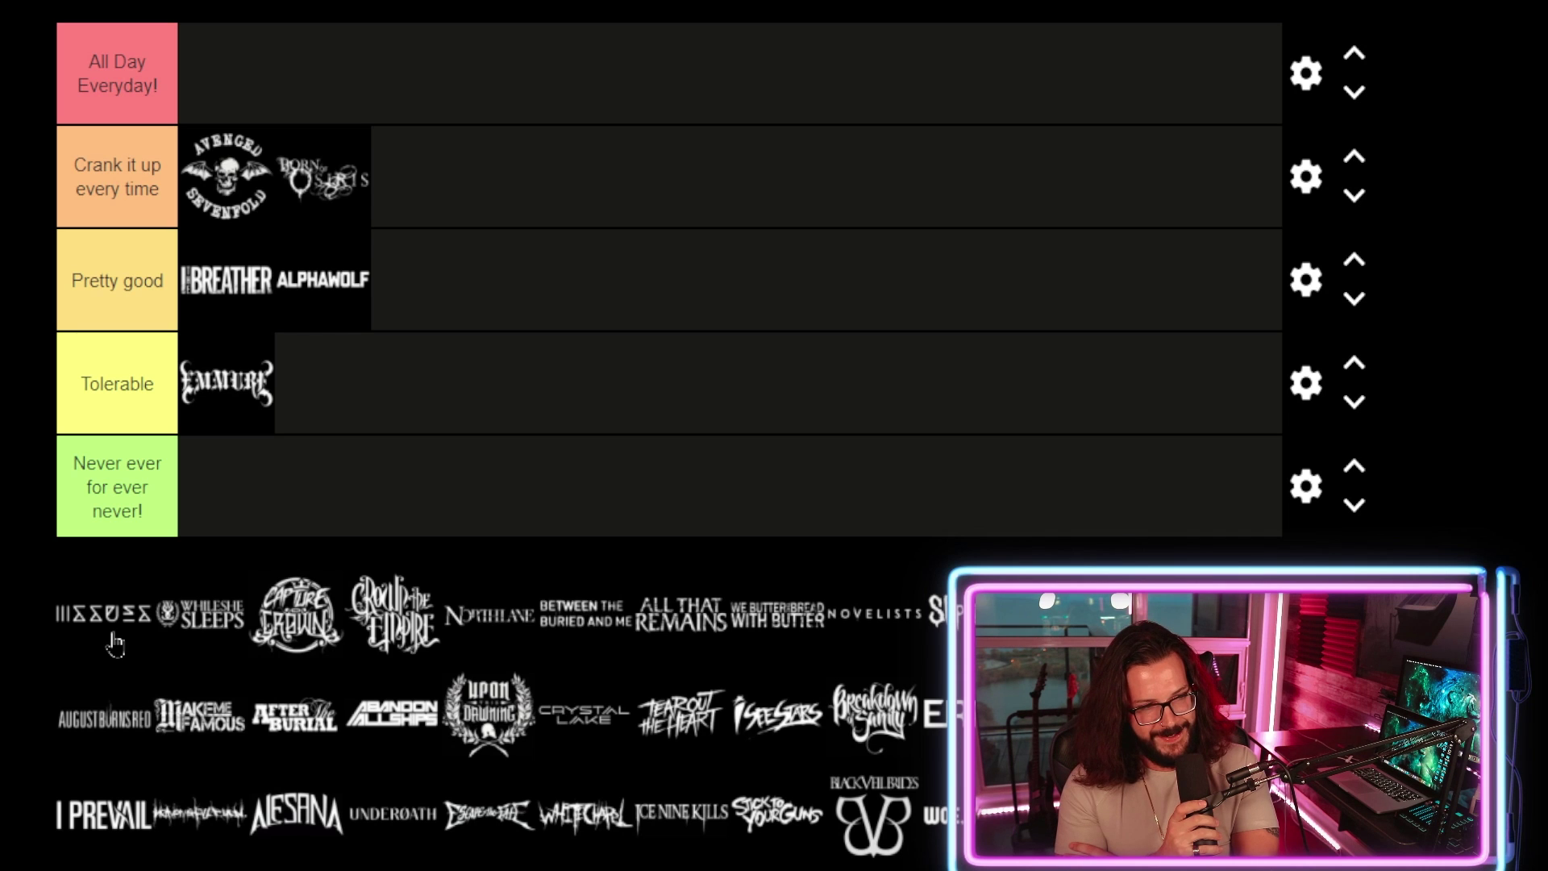
pyautogui.moveTo(114, 642); pyautogui.dragTo(483, 290)
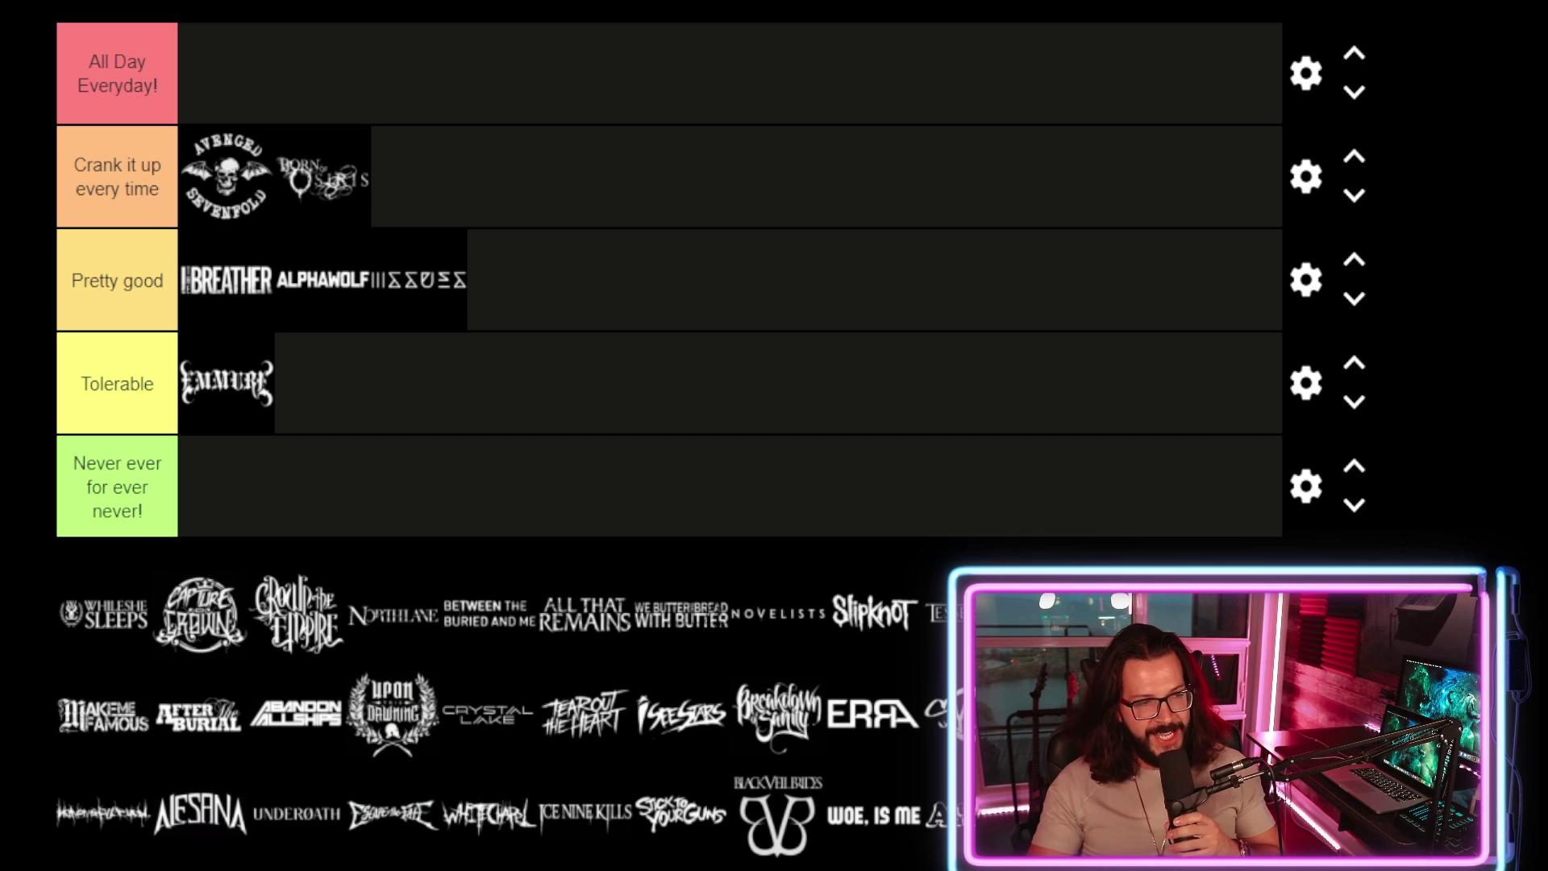
pyautogui.moveTo(103, 623); pyautogui.dragTo(585, 315)
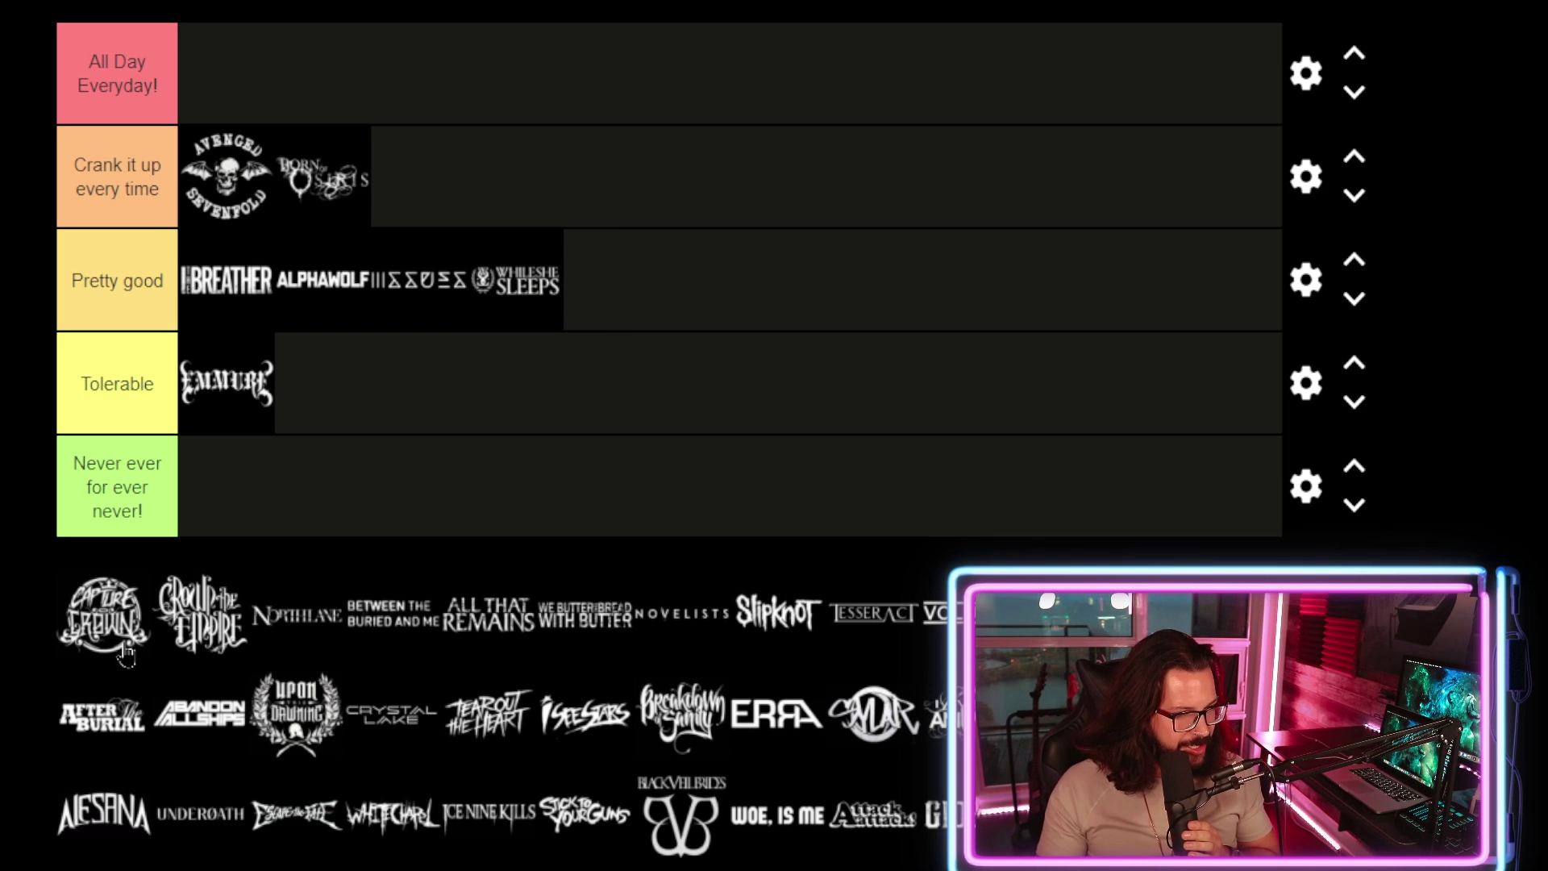
pyautogui.moveTo(125, 655); pyautogui.dragTo(1129, 710)
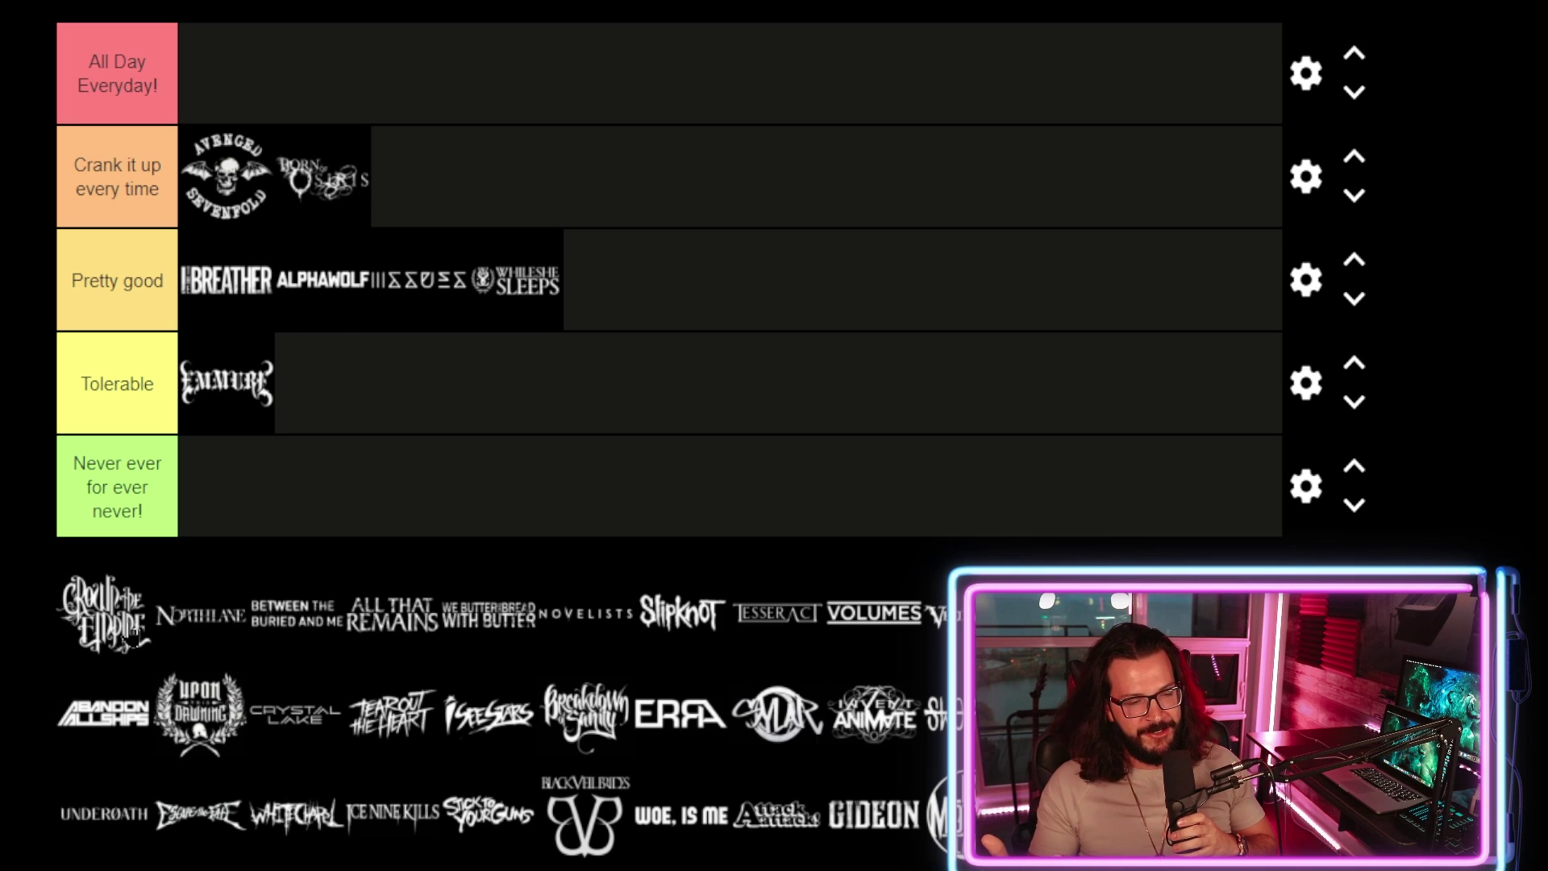
pyautogui.moveTo(129, 637); pyautogui.dragTo(387, 424)
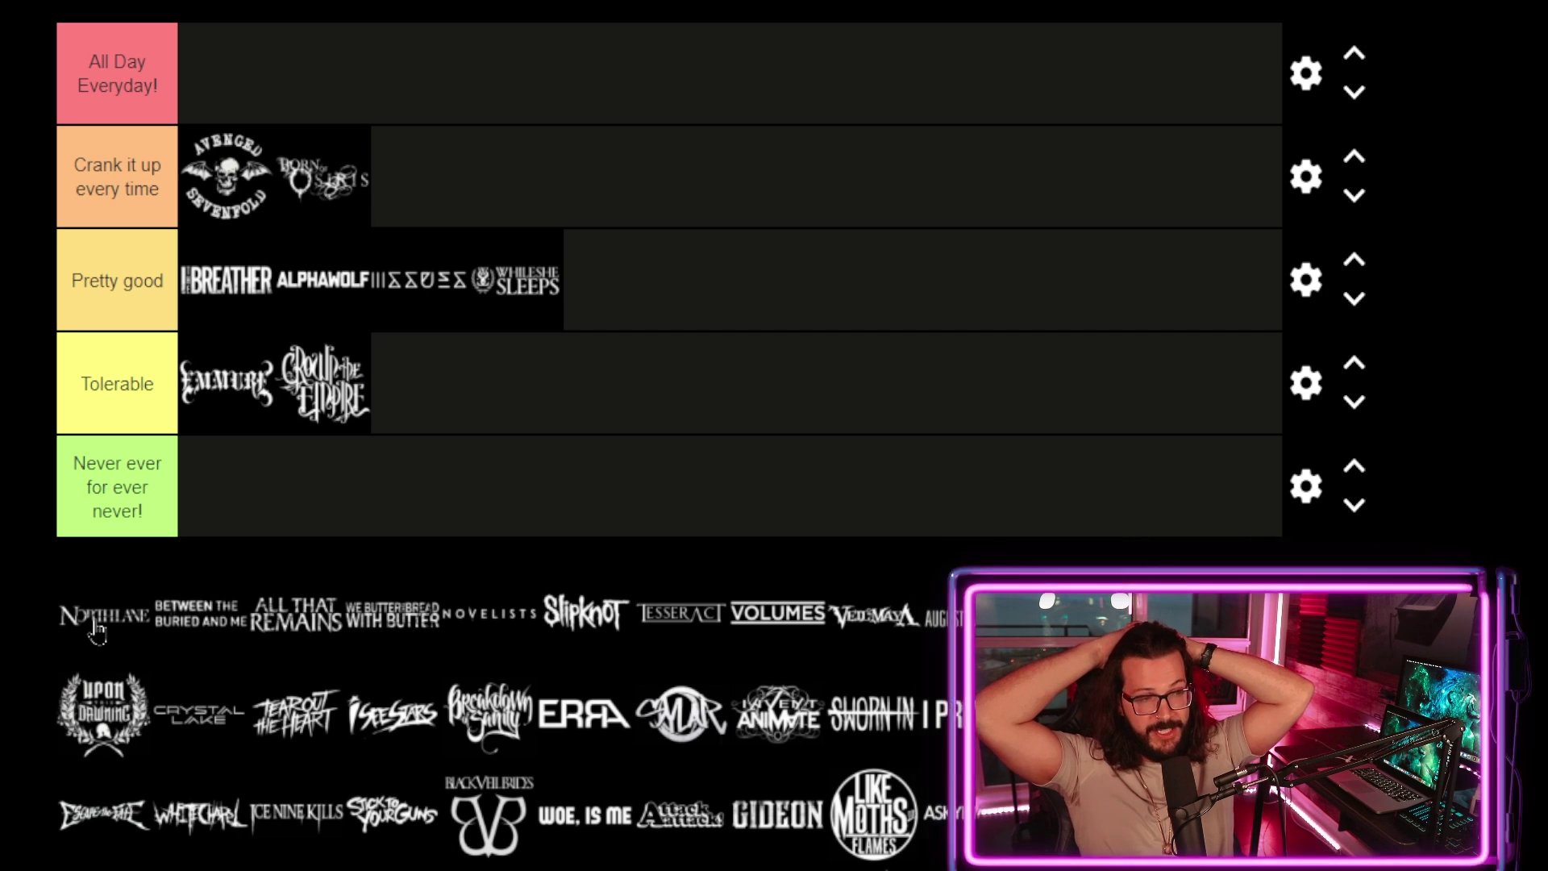
# Rank Northlane in Crank it up every time, and Between the Buried and Me and All That Remains in All Day Everyday!
pyautogui.moveTo(97, 629); pyautogui.dragTo(420, 198)
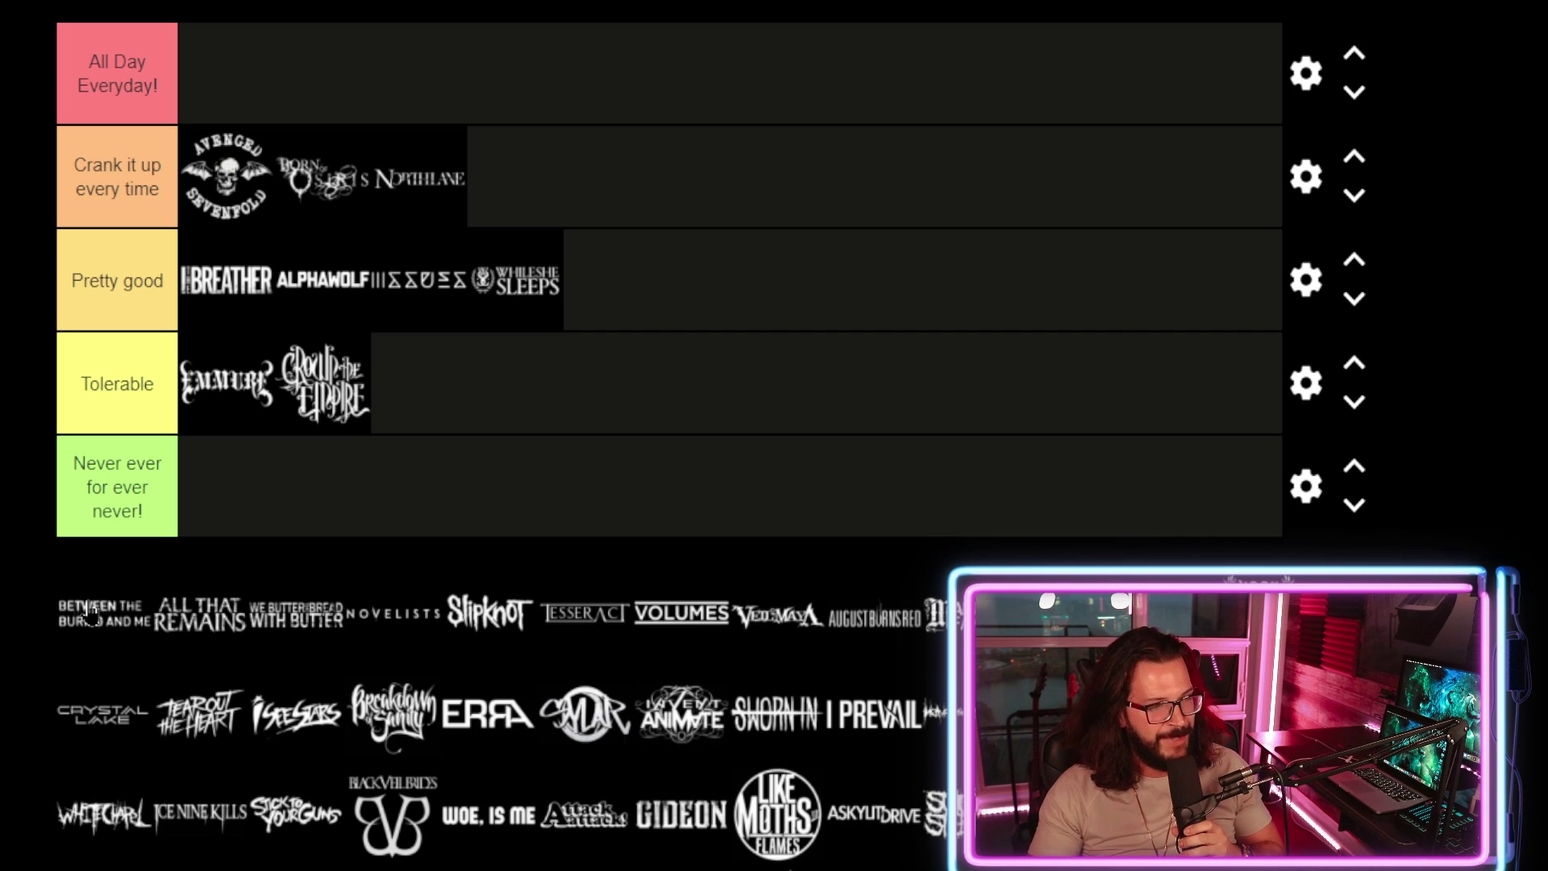
pyautogui.moveTo(91, 613); pyautogui.dragTo(270, 78)
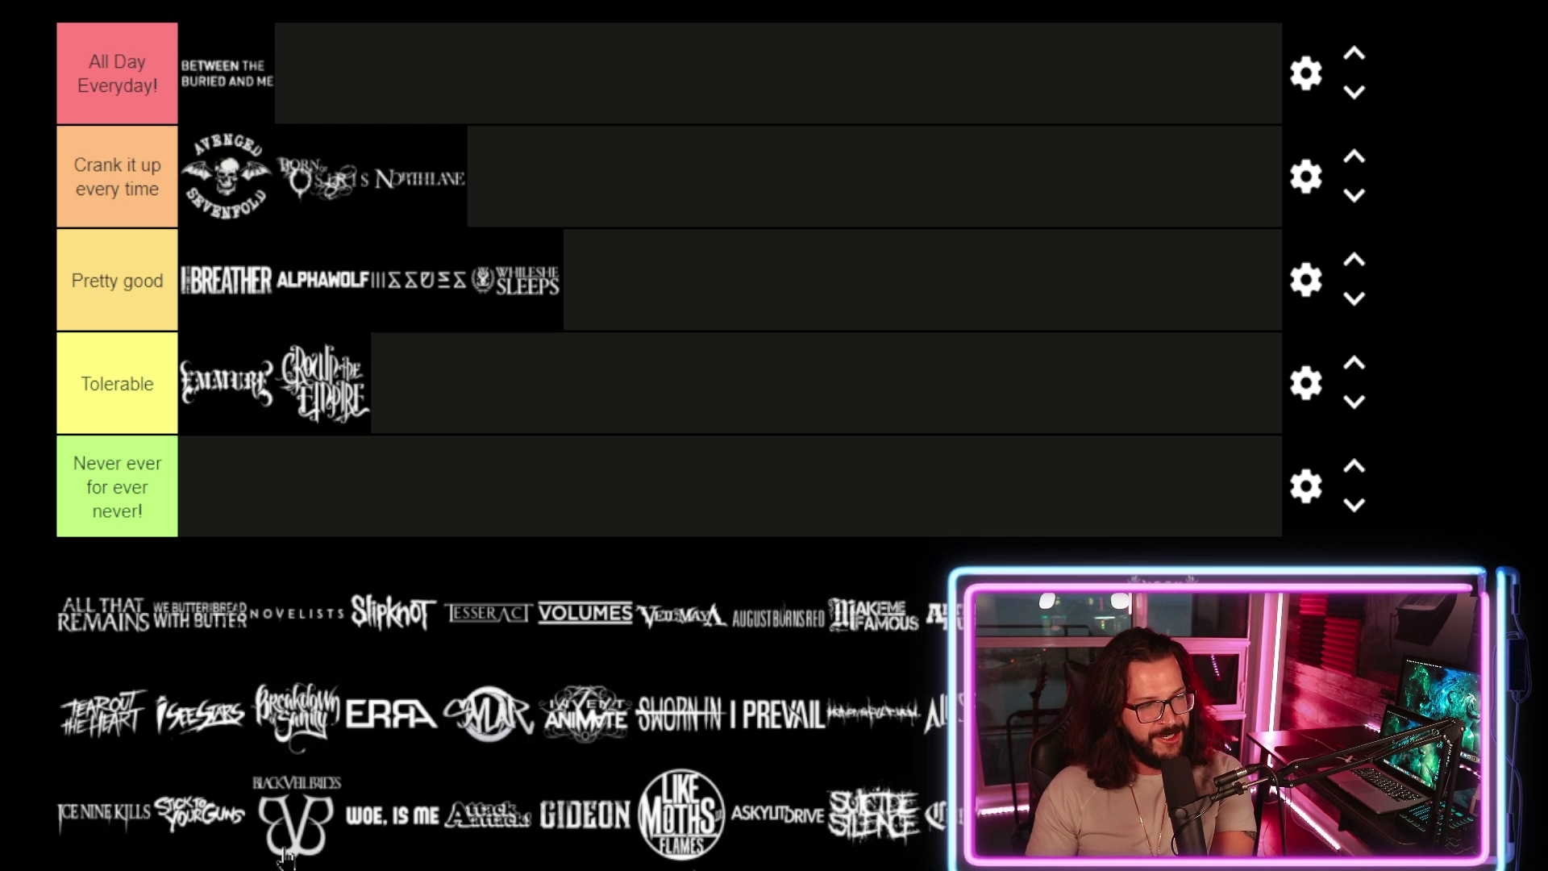
pyautogui.moveTo(100, 629); pyautogui.dragTo(344, 99)
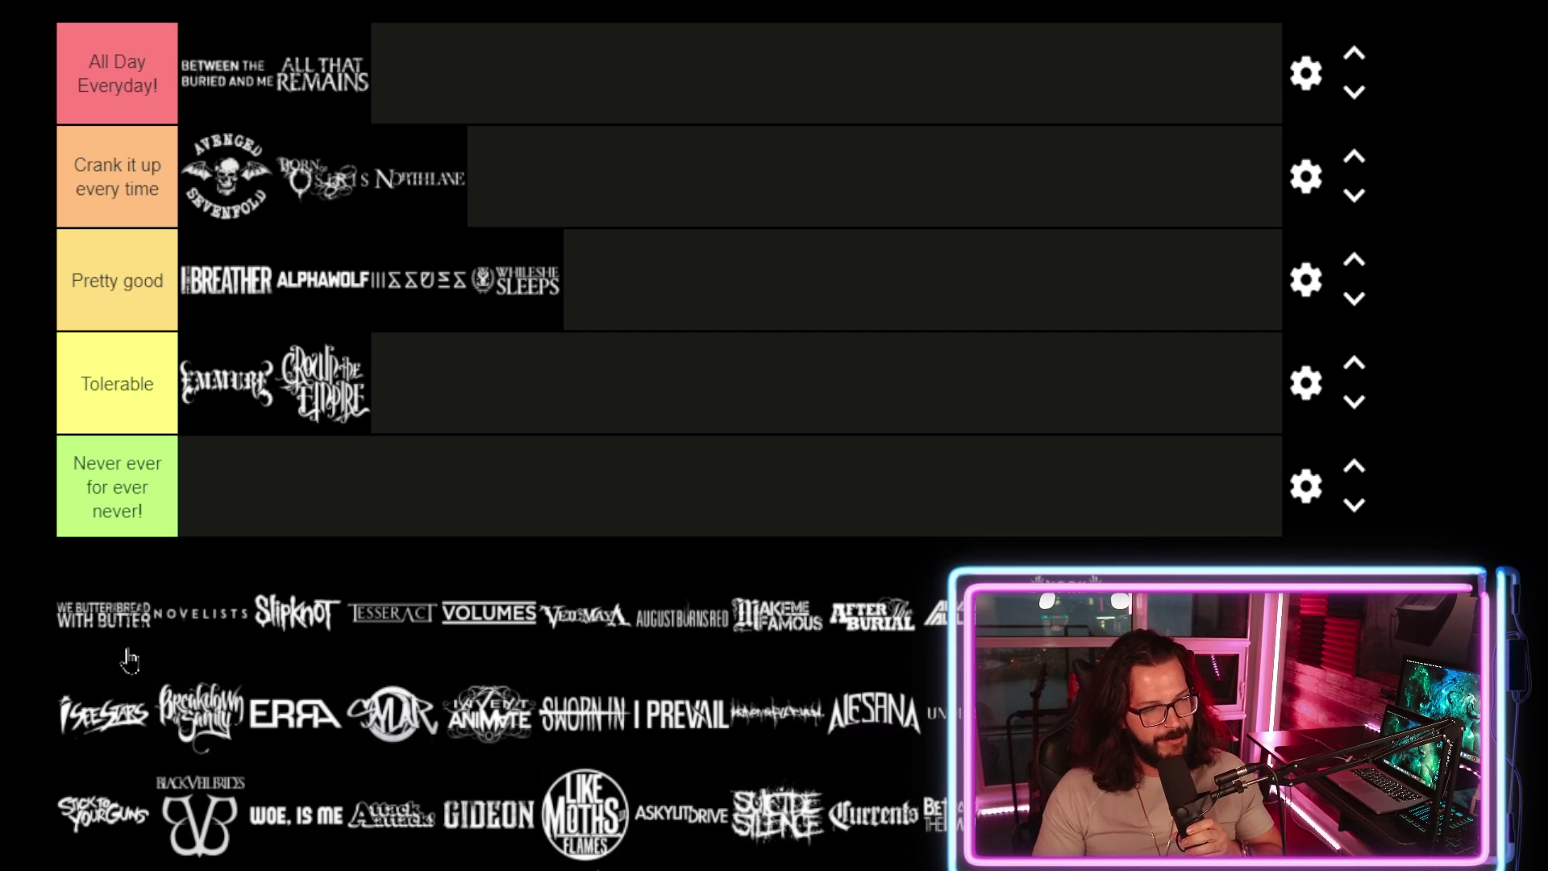
# Drop We Butter the Bread with Butter into the Tolerable tier beside Emmure.
pyautogui.moveTo(125, 646); pyautogui.dragTo(463, 425)
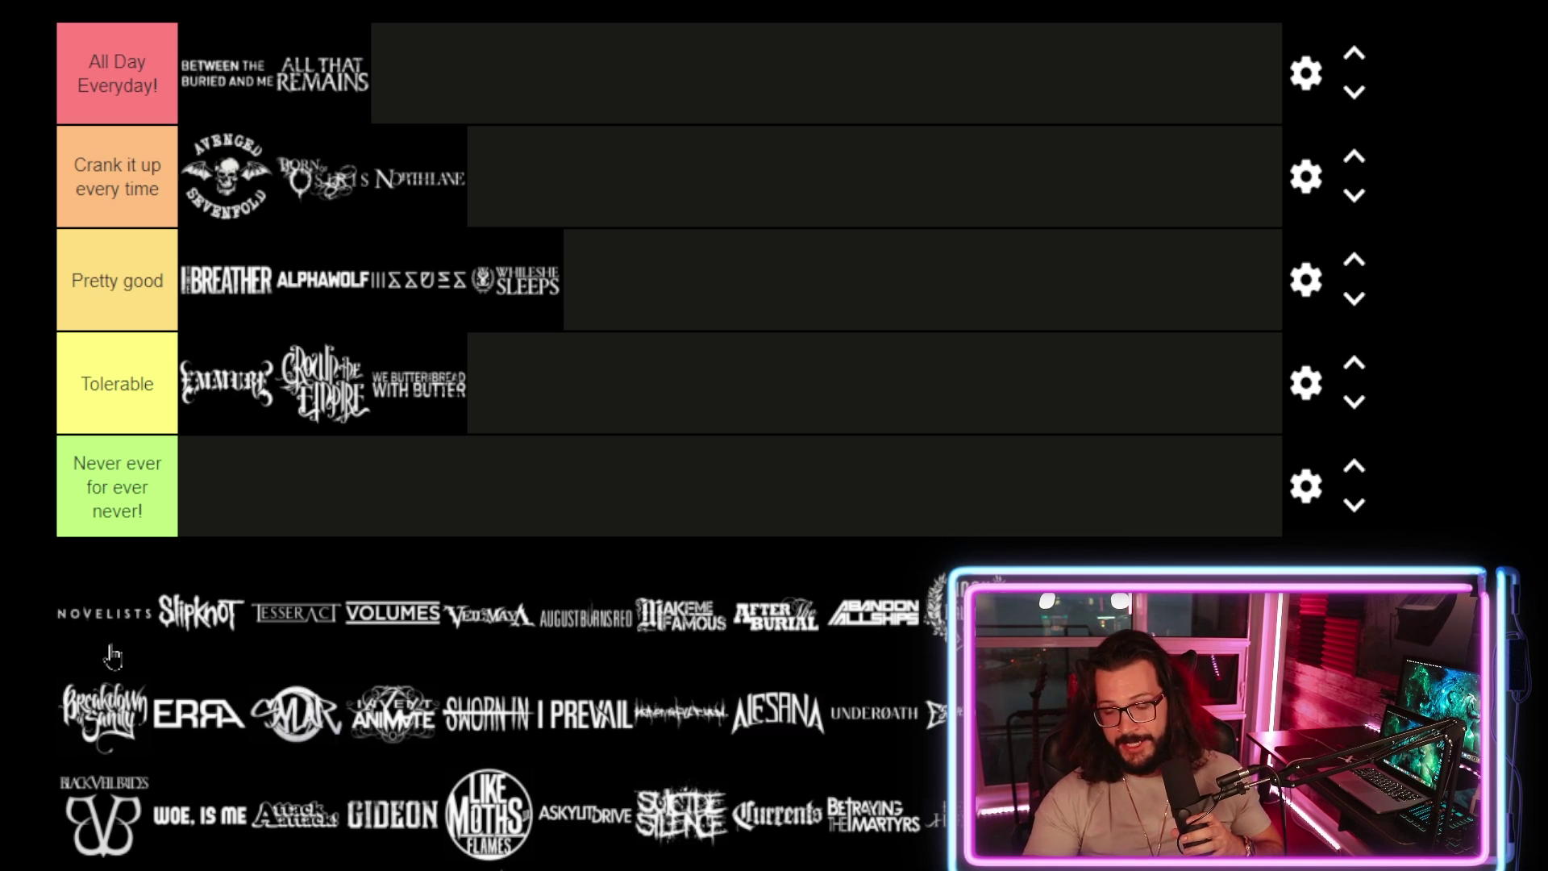
# Rank Novelists in Pretty good and set the Slipknot logo aside unranked.
pyautogui.moveTo(110, 653); pyautogui.dragTo(694, 308)
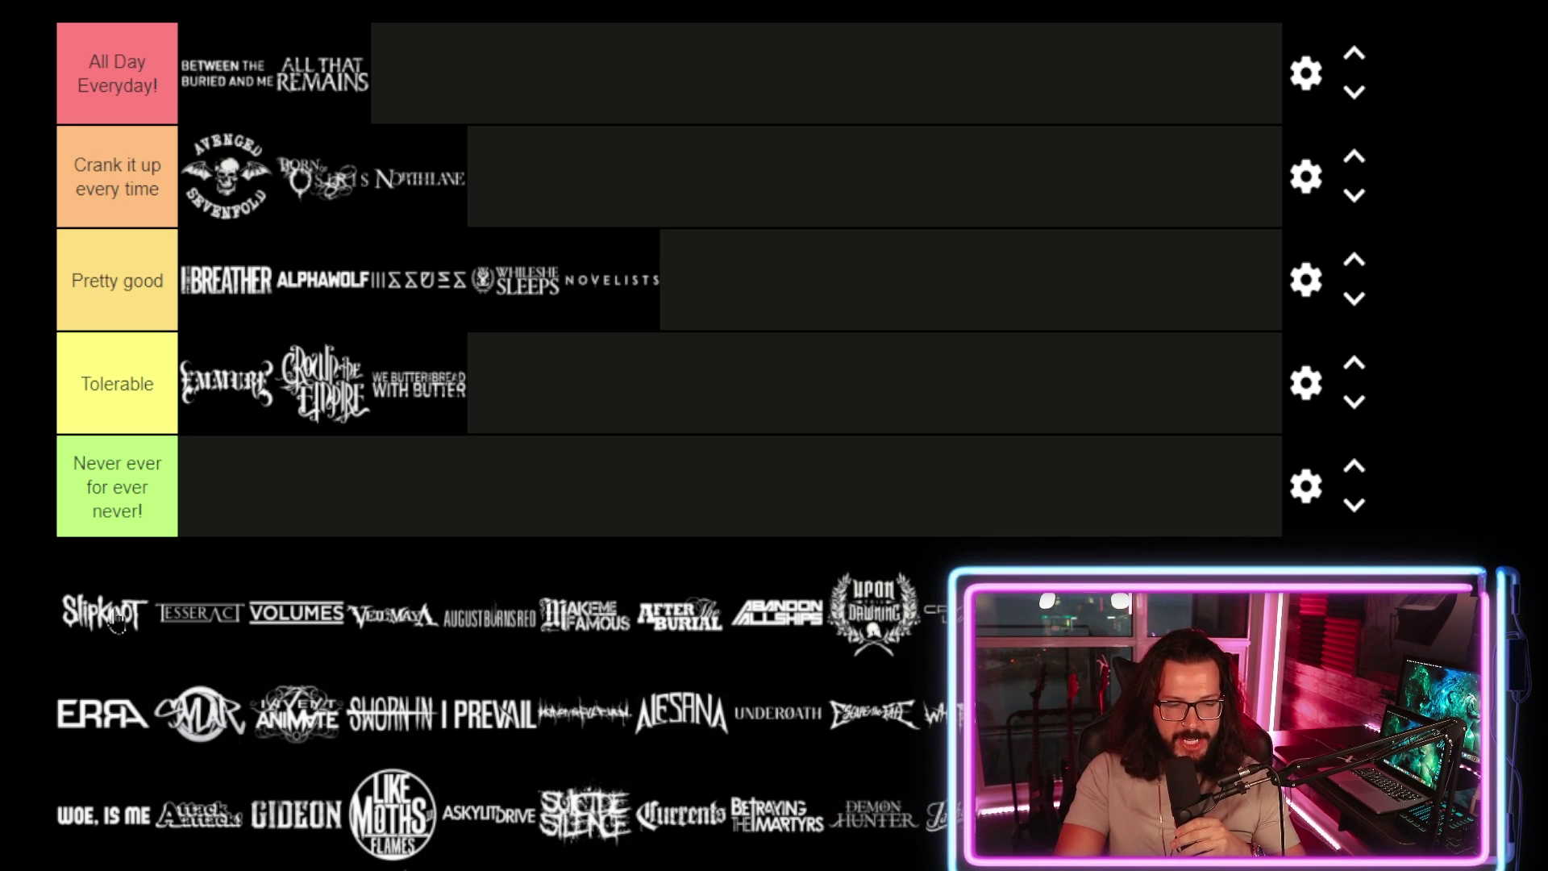
pyautogui.moveTo(113, 621); pyautogui.dragTo(1129, 685)
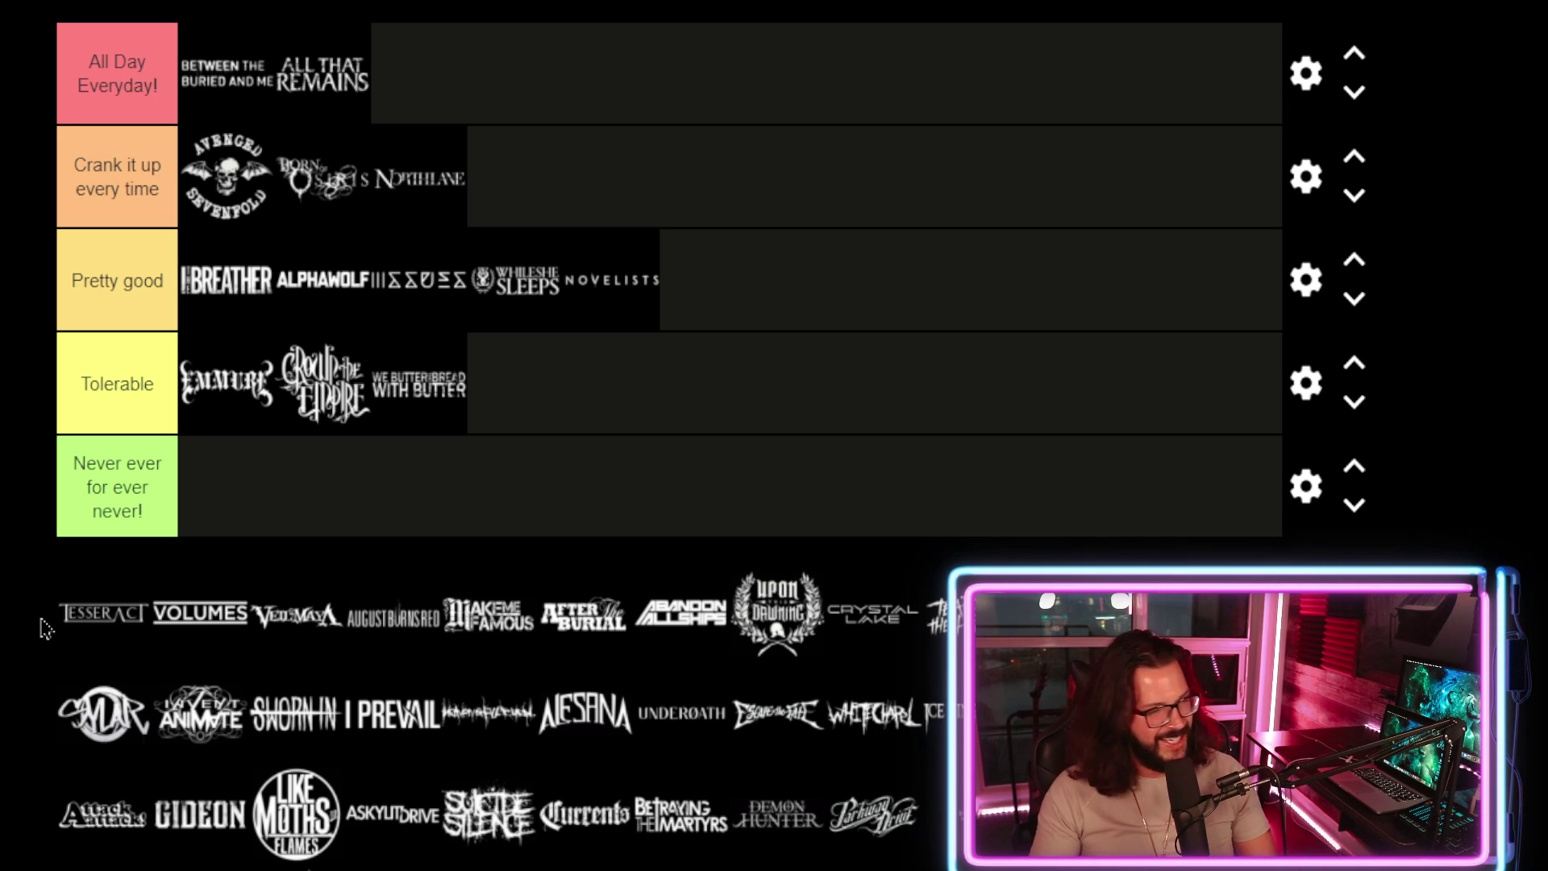
# Move TesseracT to the end of the unranked pool, then rank Volumes in Pretty good after Novelists.
pyautogui.moveTo(111, 629); pyautogui.dragTo(202, 711)
pyautogui.scroll(-5, 202, 711)
pyautogui.scroll(-3, 685, 435)
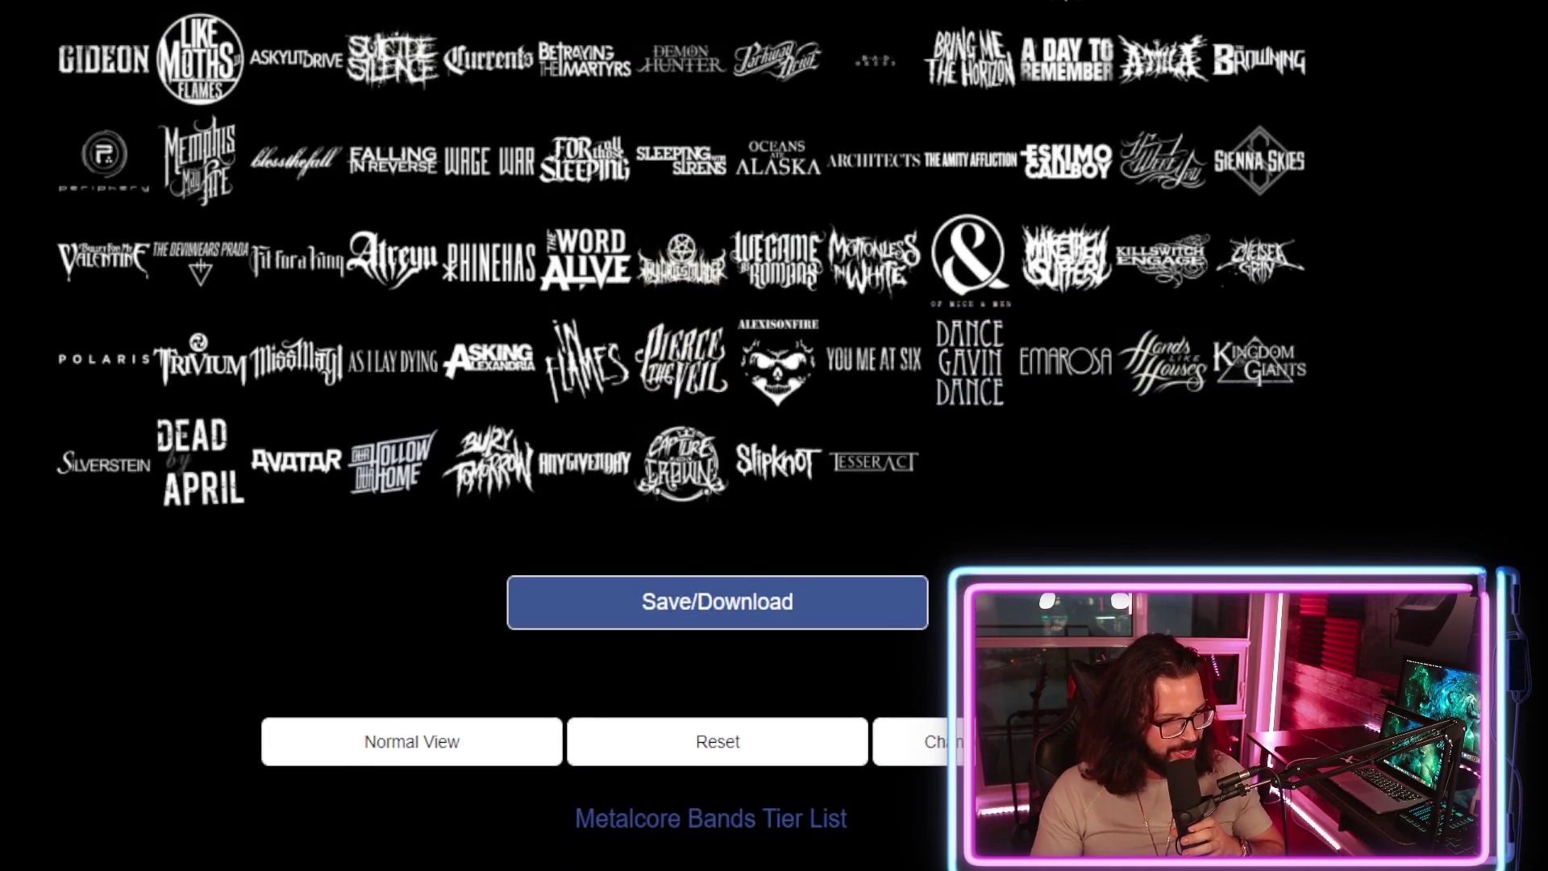
pyautogui.scroll(8, 134, 633)
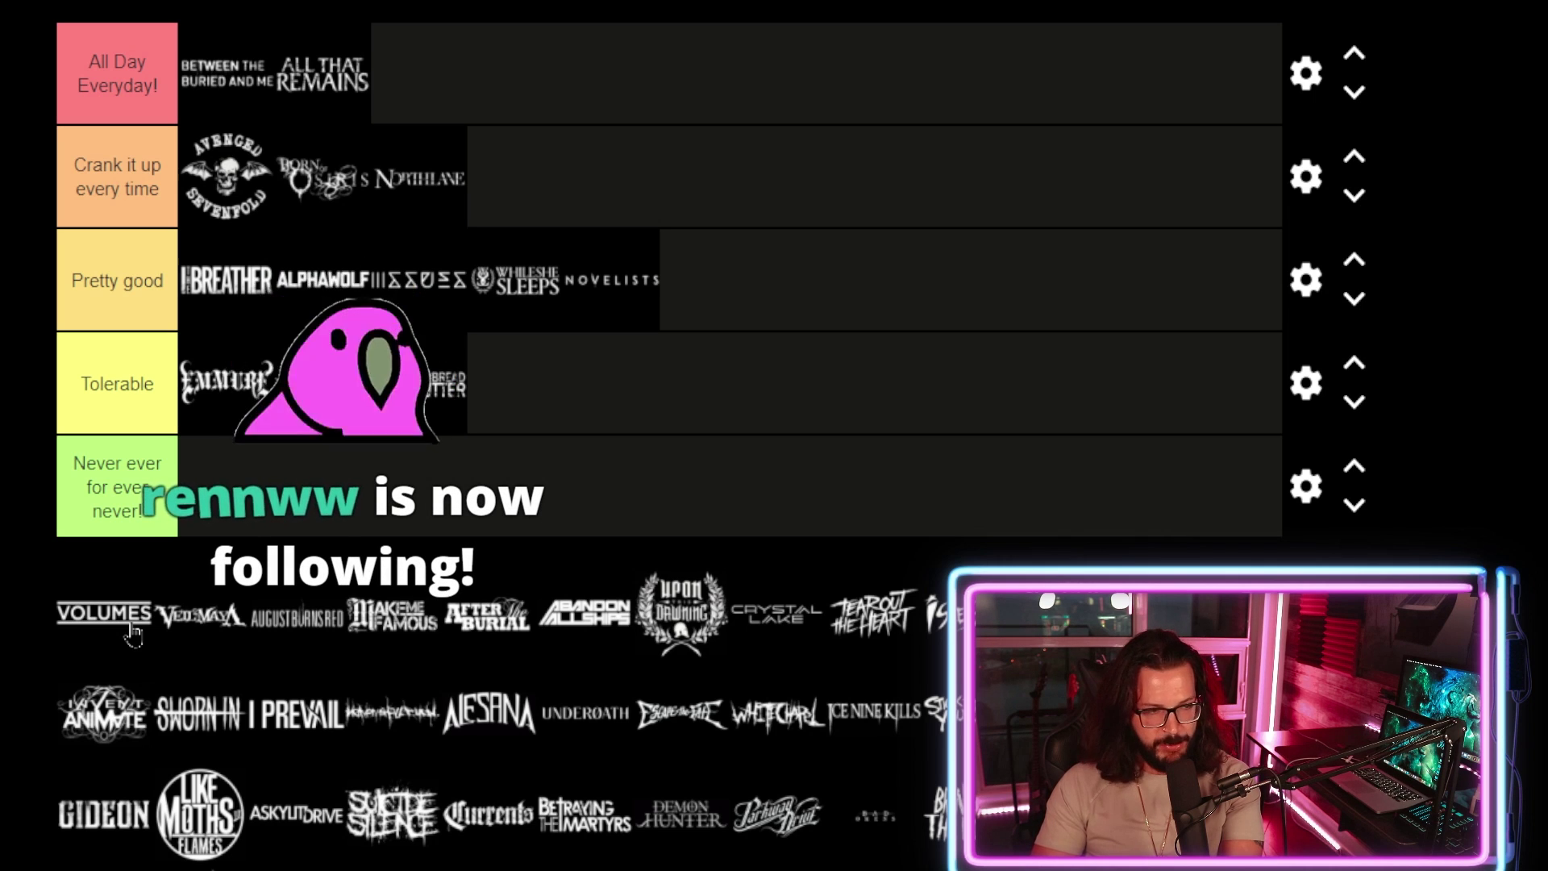
pyautogui.moveTo(133, 633); pyautogui.dragTo(819, 304)
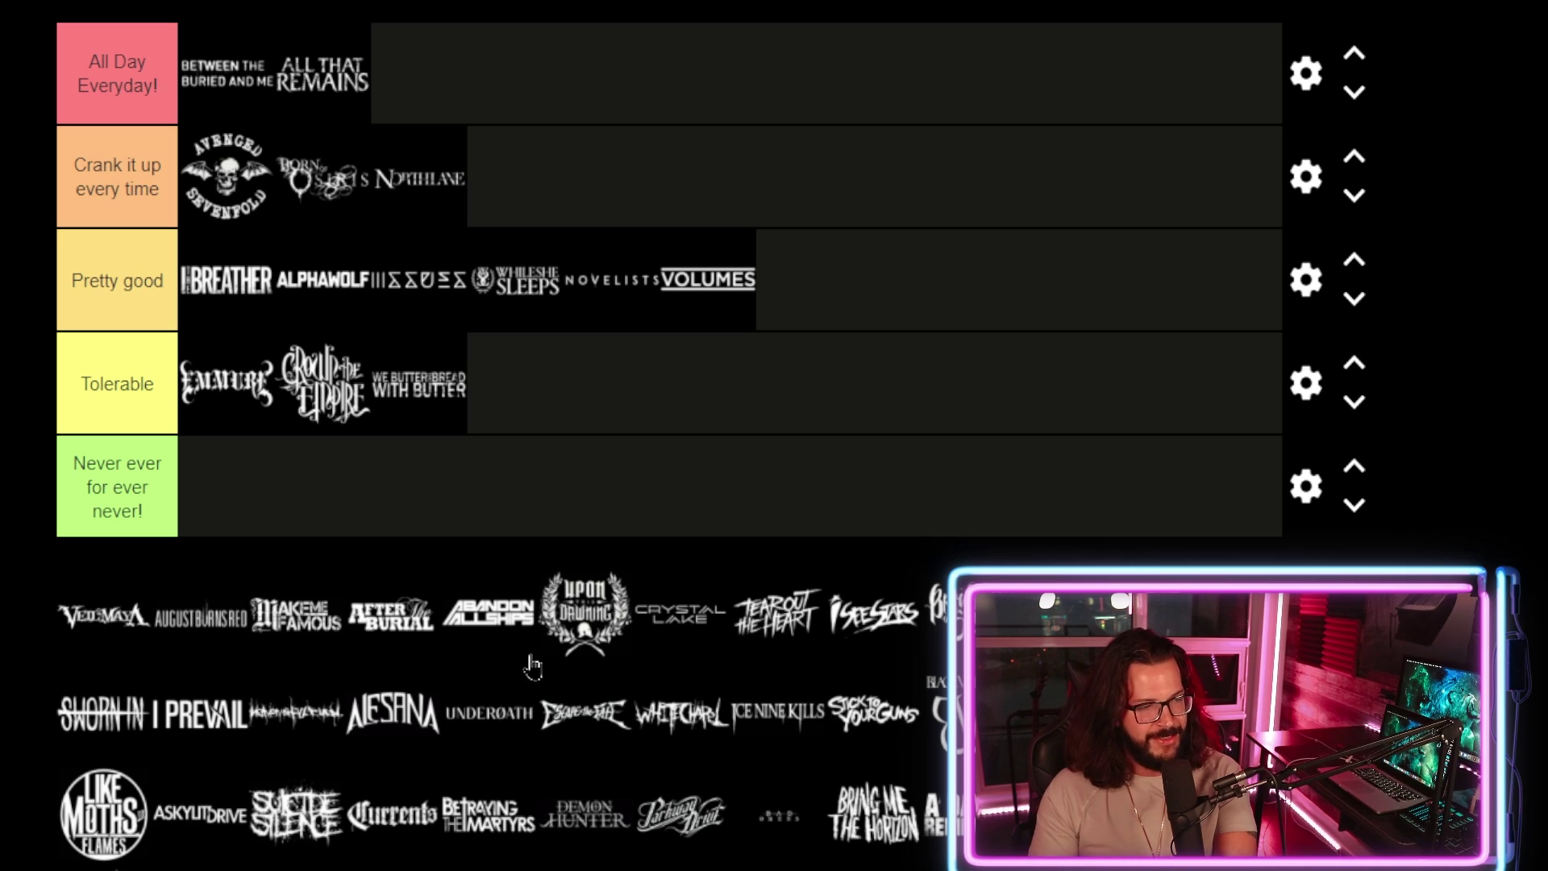
# Rank Veil of Maya in All Day Everyday! and August Burns Red in Crank it up every time.
pyautogui.moveTo(85, 619); pyautogui.dragTo(451, 77)
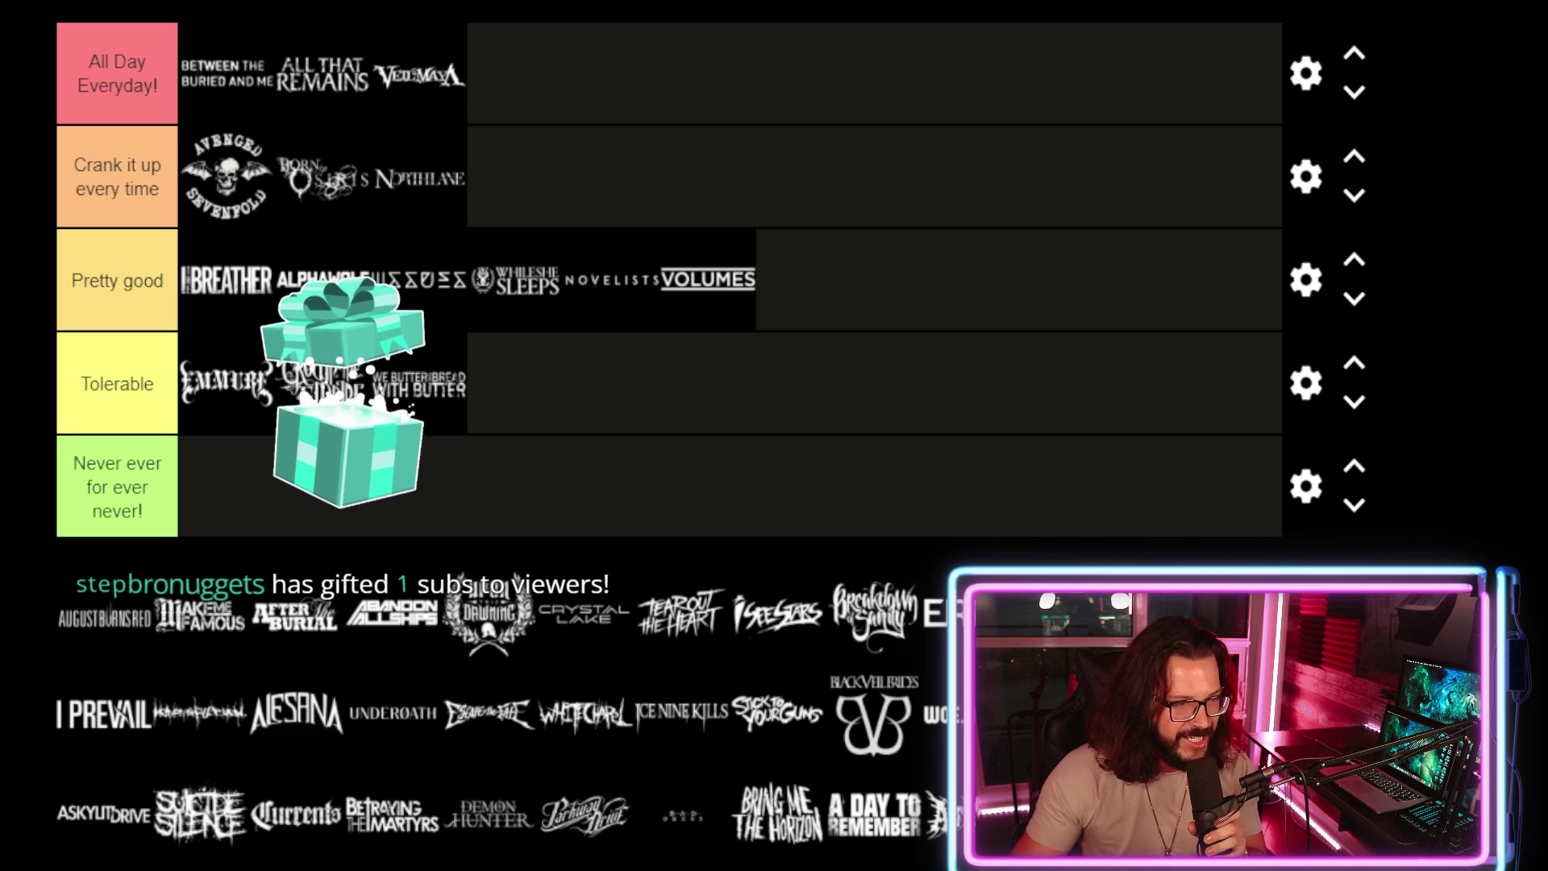
pyautogui.moveTo(104, 618); pyautogui.dragTo(694, 208)
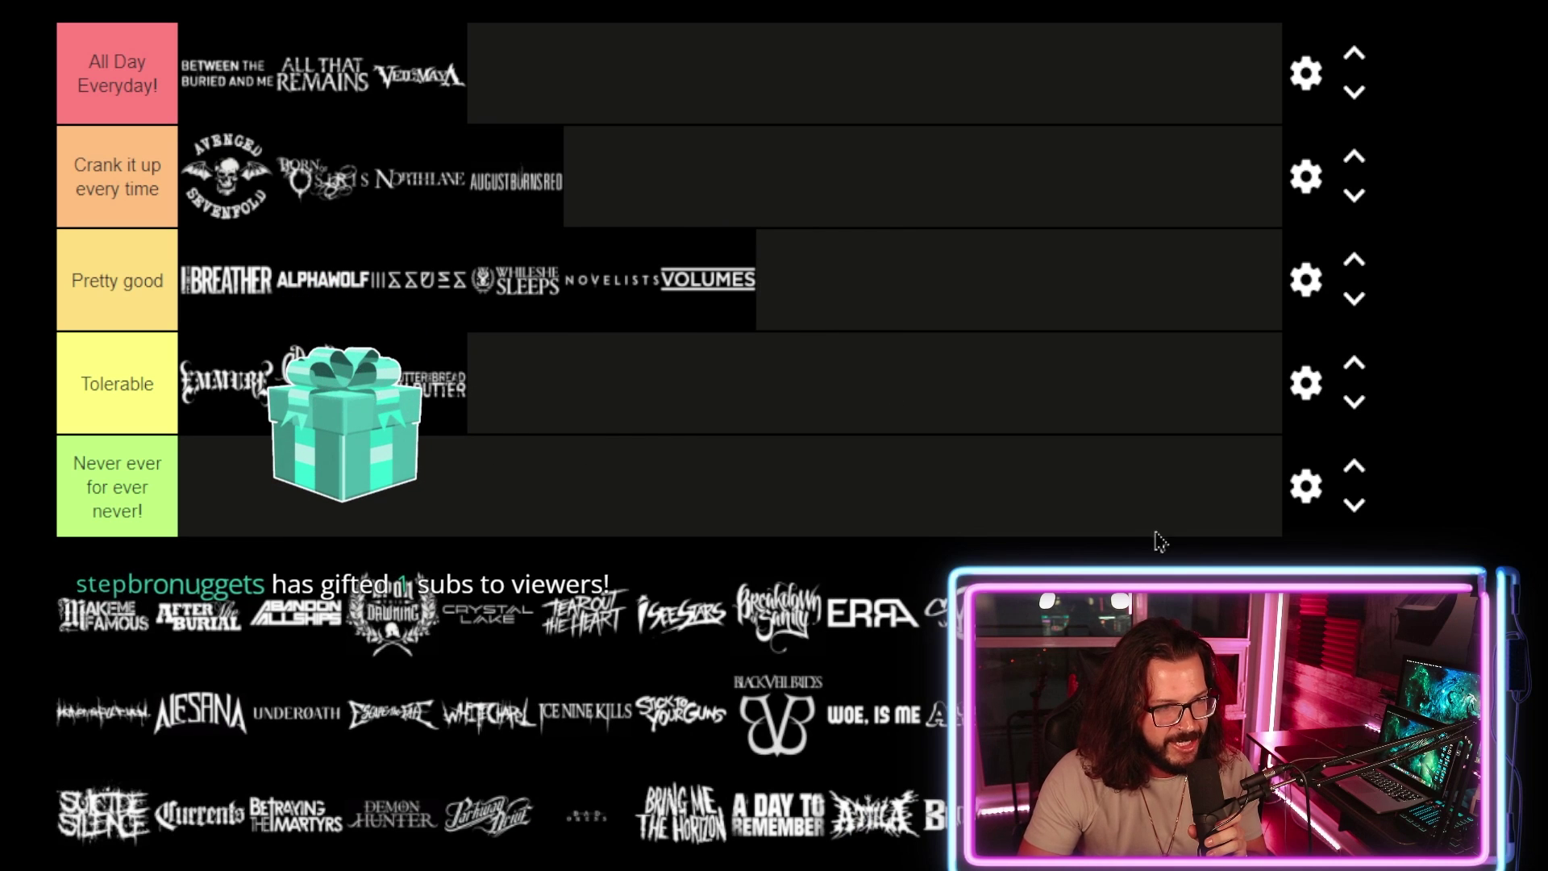
# Settle August Burns Red after Northlane, then pick up the Make Me Famous logo.
pyautogui.moveTo(524, 193); pyautogui.dragTo(597, 179)
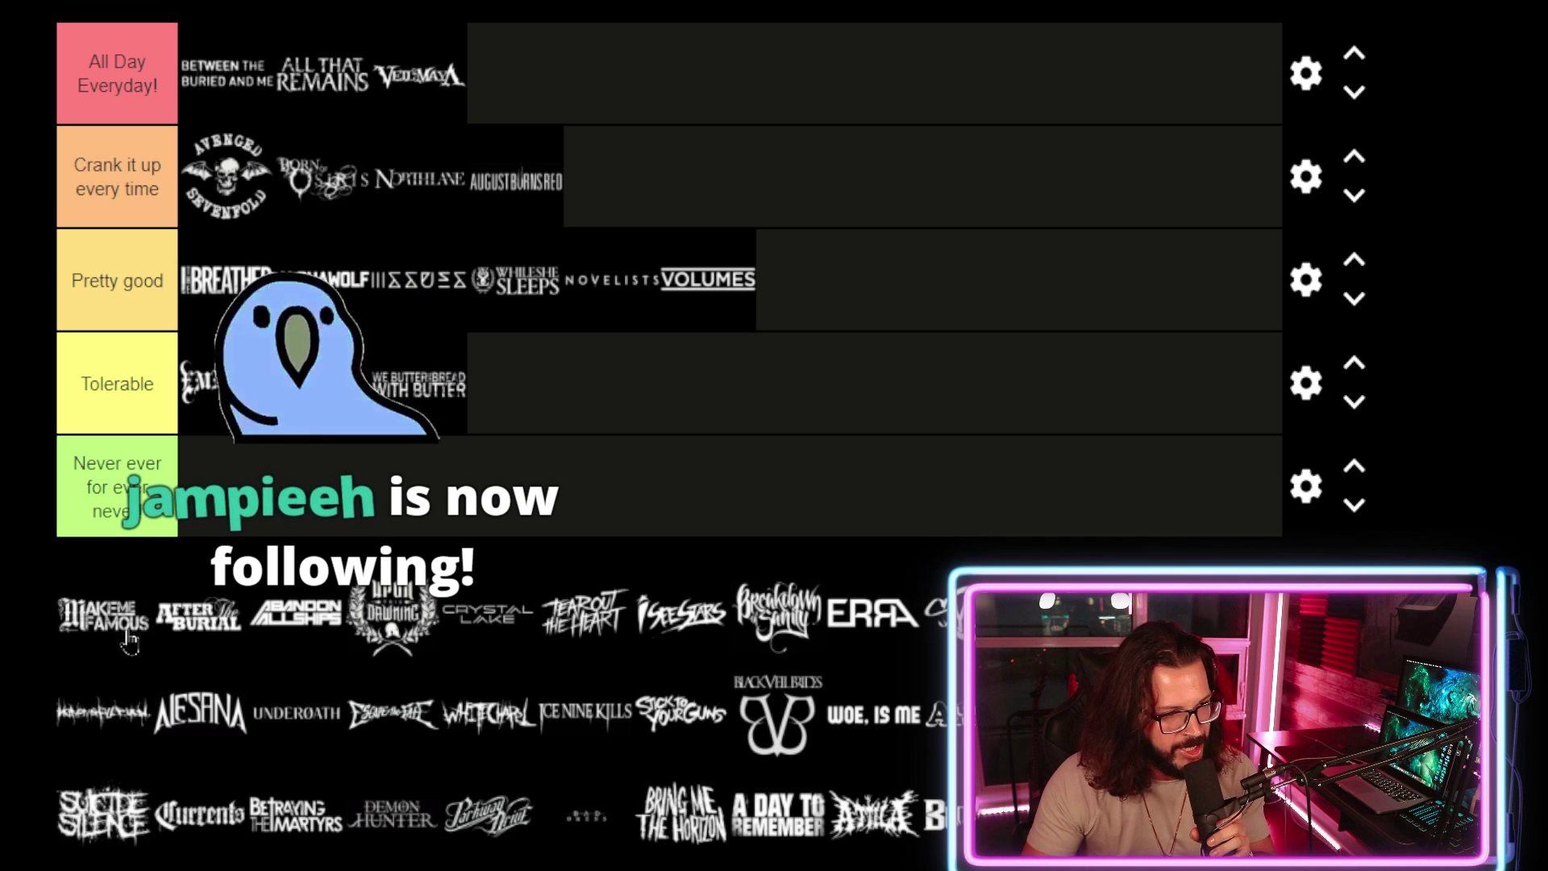
pyautogui.moveTo(100, 635); pyautogui.dragTo(206, 492)
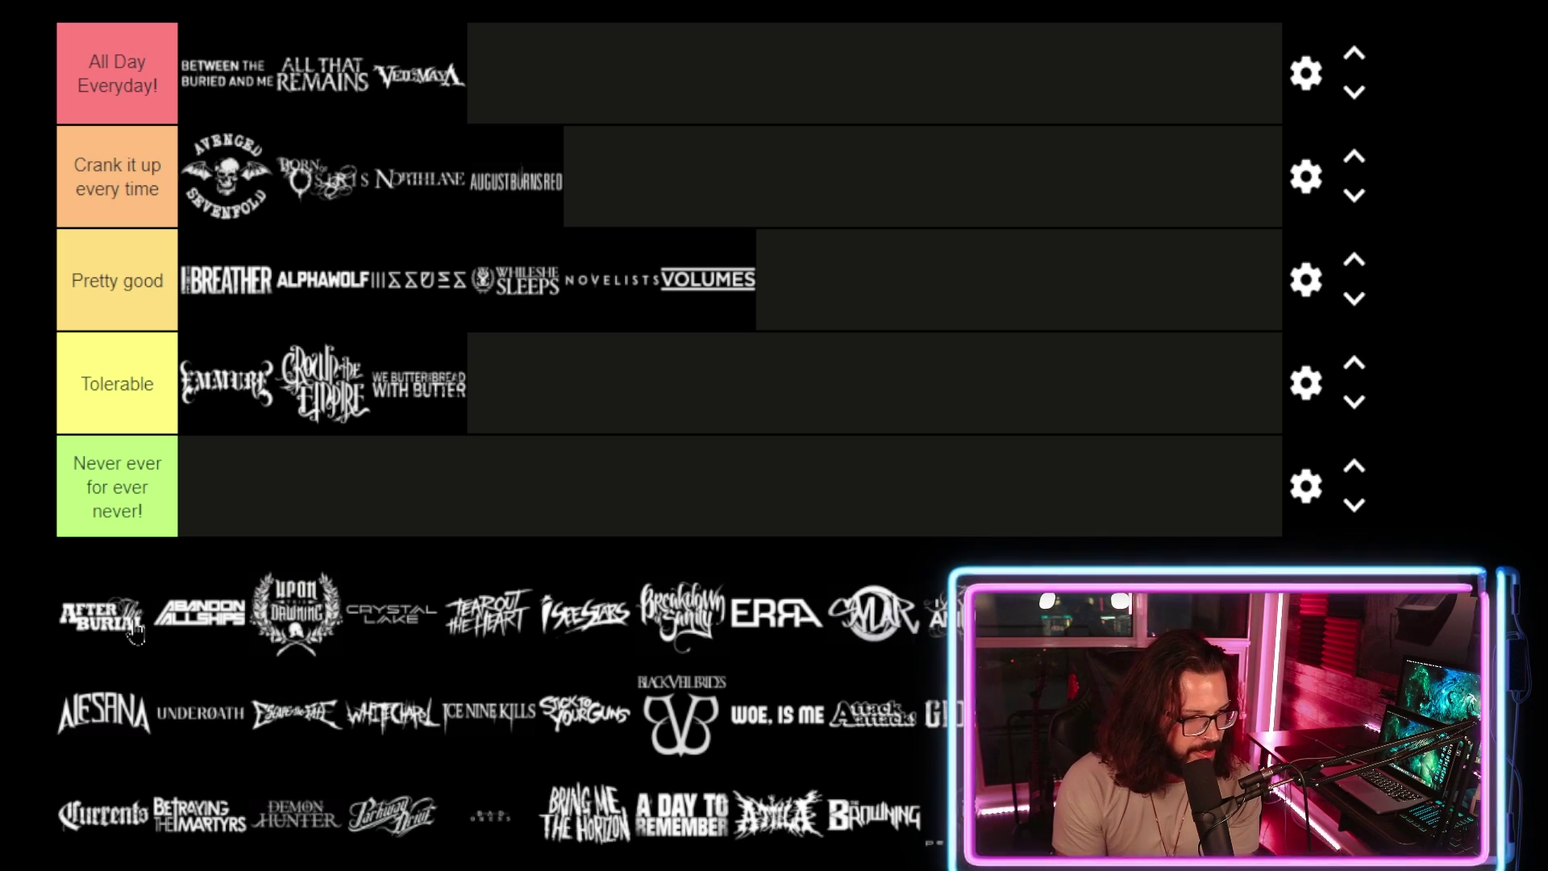
# Place After the Burial in Crank it up every time and Abandon All Ships in Never ever.
pyautogui.moveTo(135, 633); pyautogui.dragTo(669, 201)
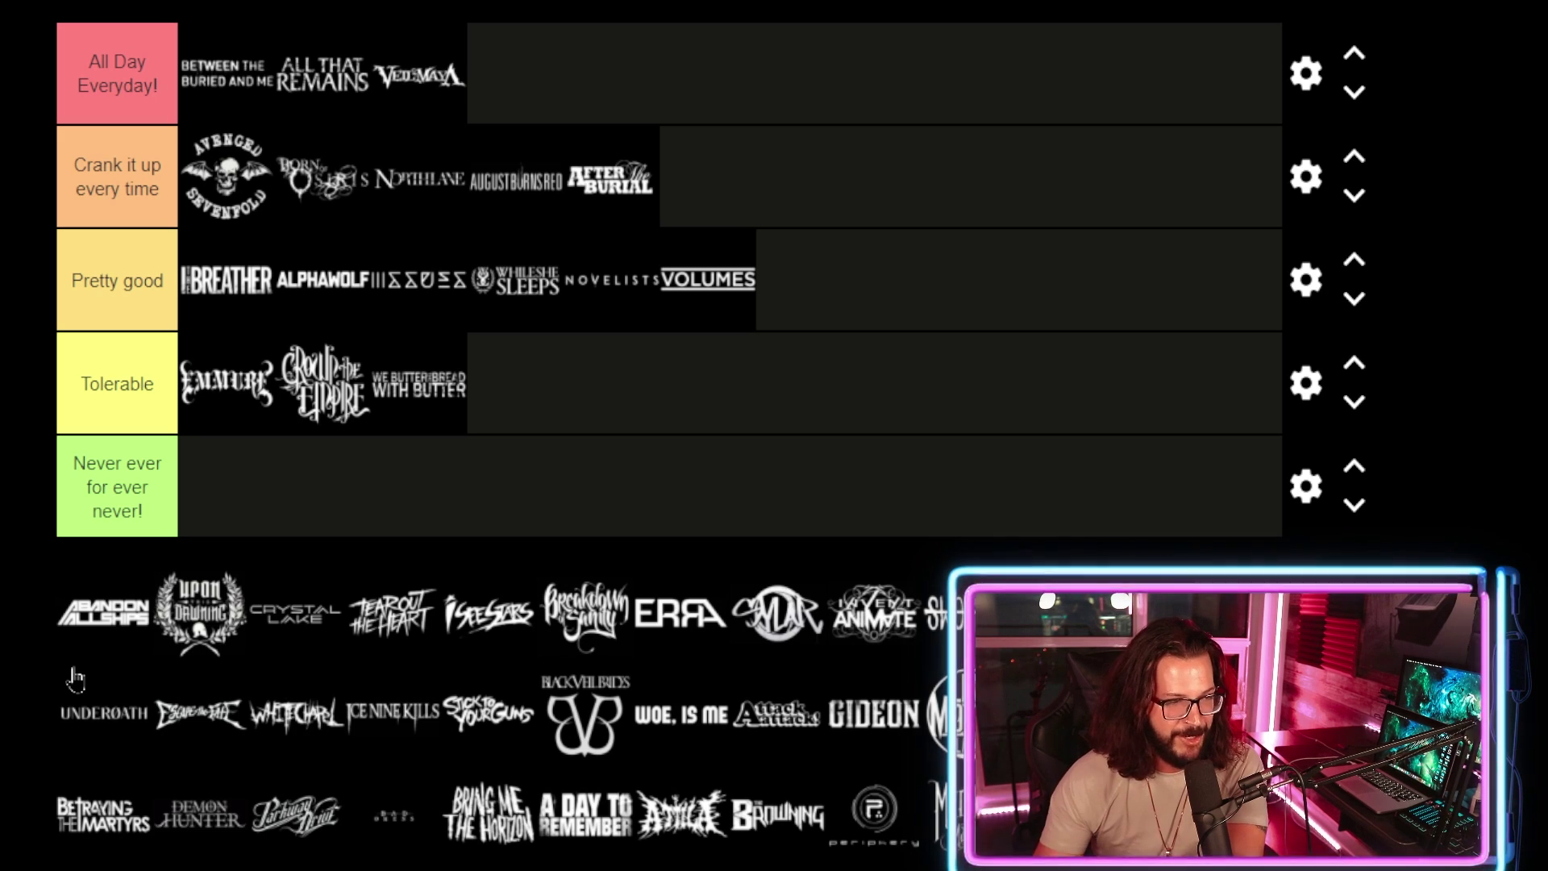
pyautogui.moveTo(101, 617); pyautogui.dragTo(242, 516)
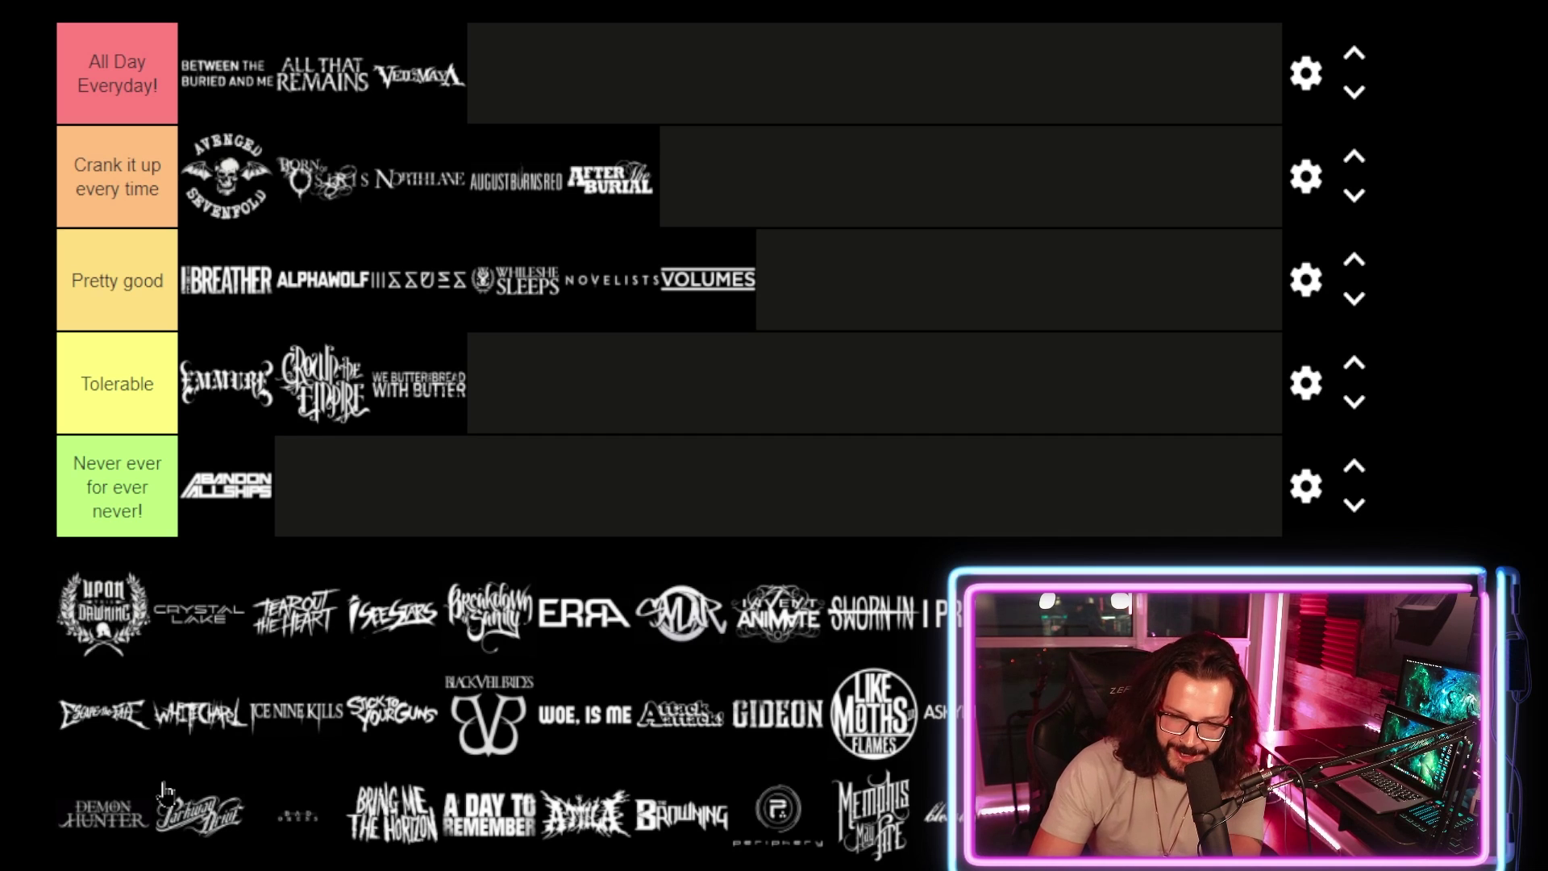
# Move Abandon All Ships up into the Tolerable tier and take Upon This Dawning out of the pool.
pyautogui.moveTo(219, 483); pyautogui.dragTo(588, 400)
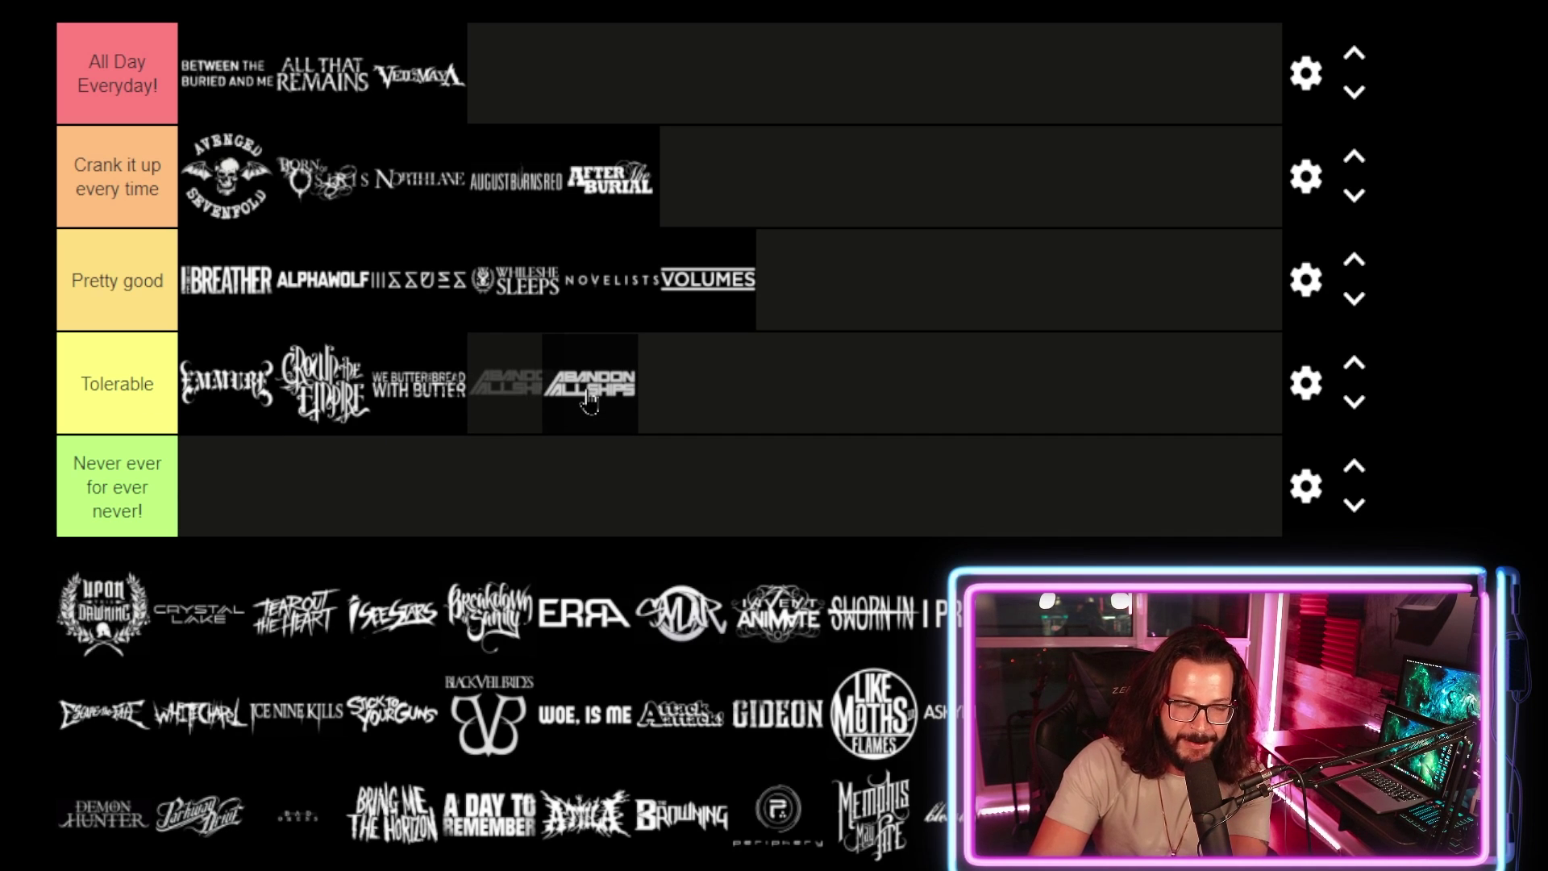
pyautogui.moveTo(589, 399); pyautogui.dragTo(587, 401)
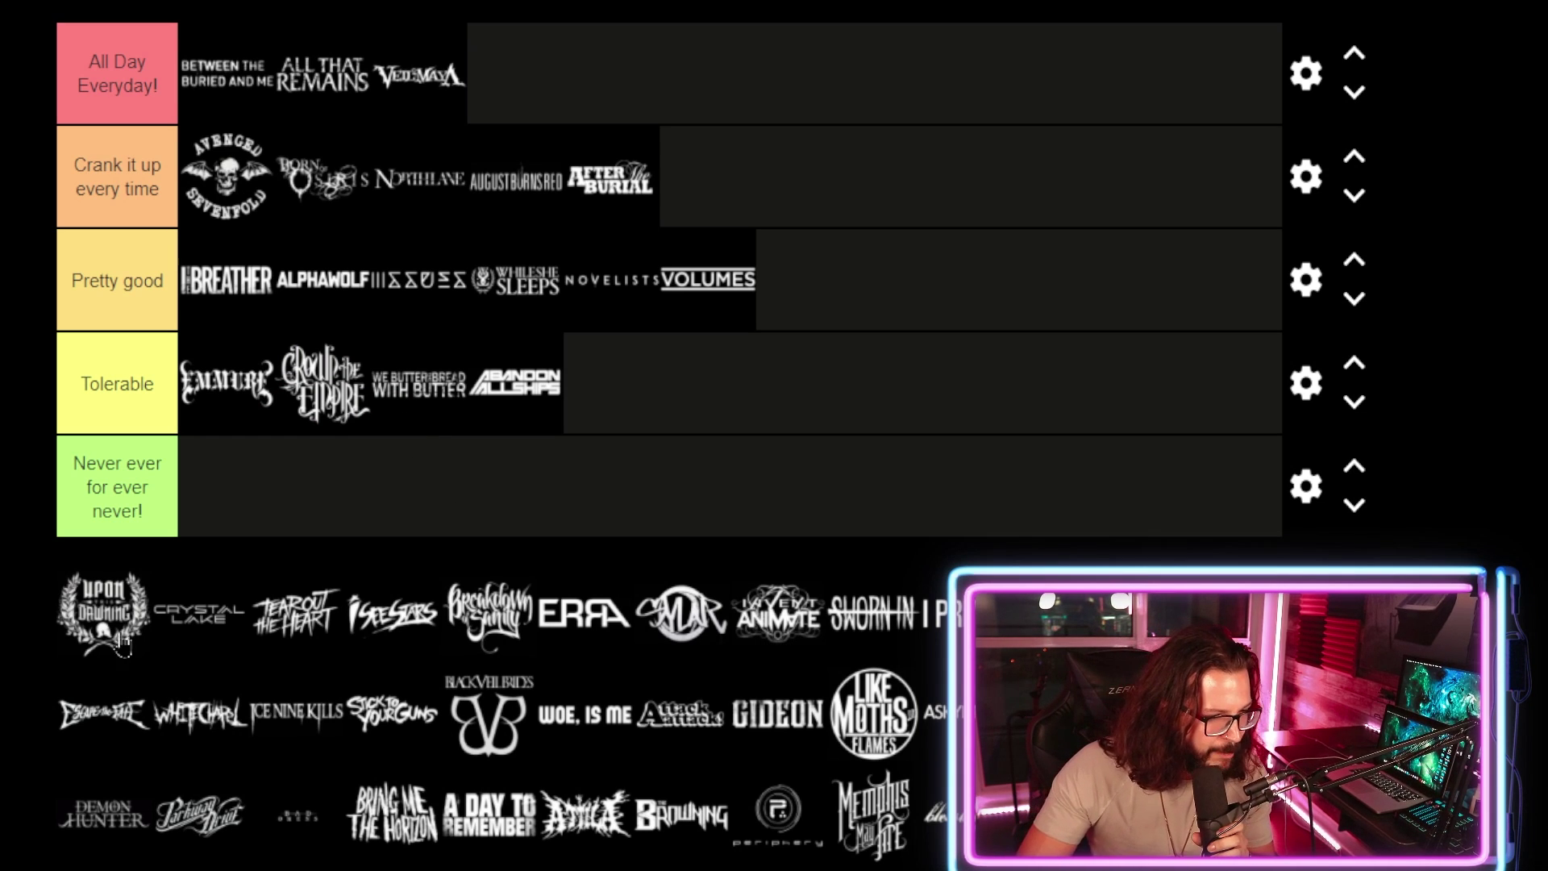
pyautogui.moveTo(105, 638); pyautogui.dragTo(1048, 686)
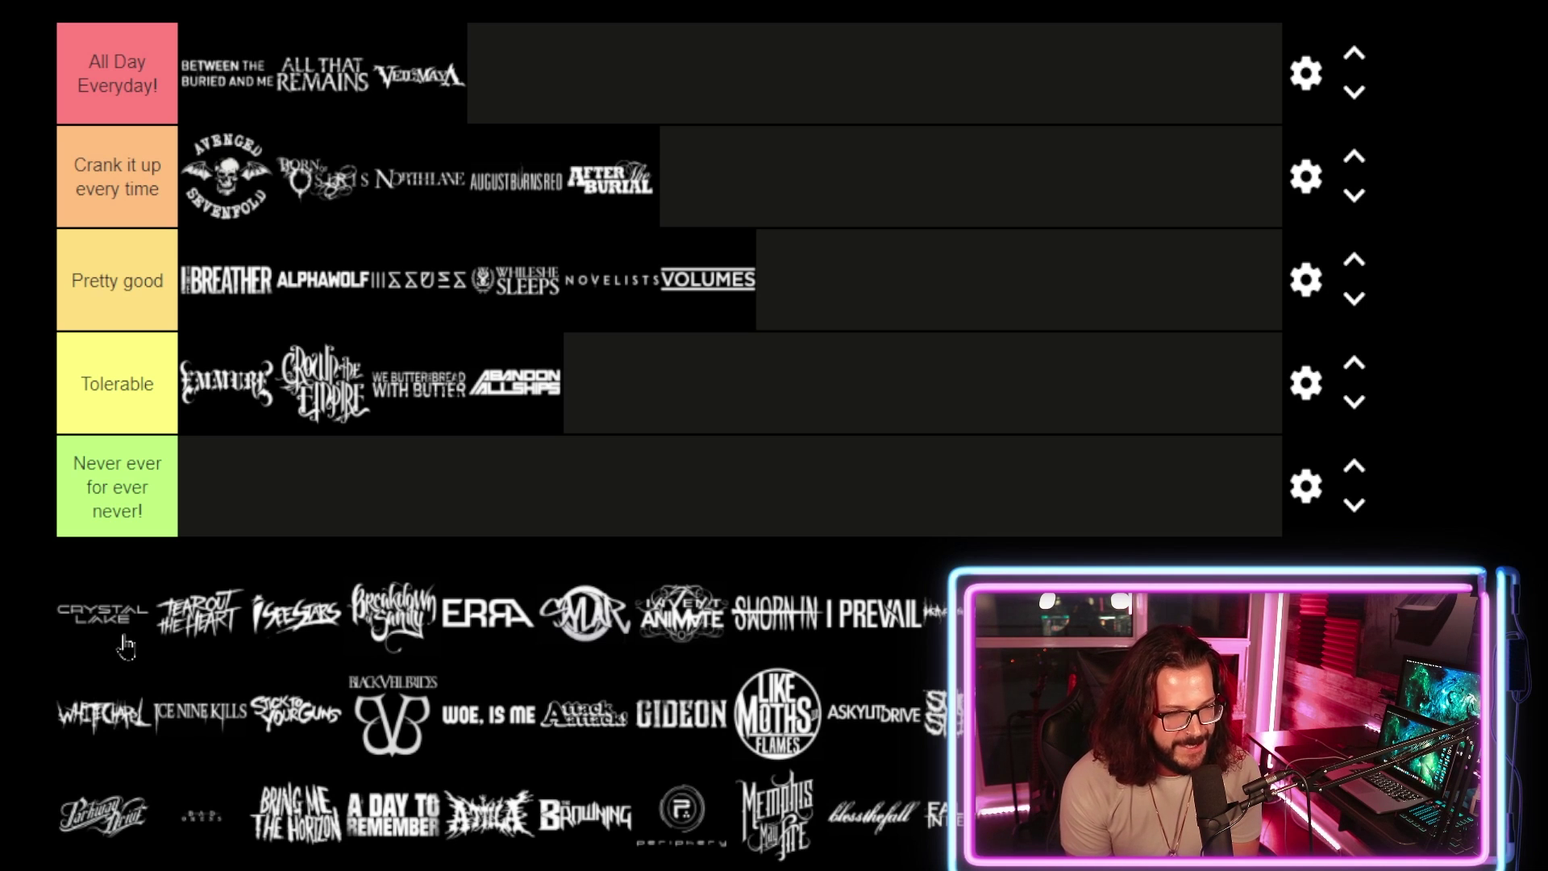
# Rank Crystal Lake in Crank it up every time, remove Tear Out the Heart, and add I See Stars to Pretty good.
pyautogui.moveTo(95, 633); pyautogui.dragTo(740, 198)
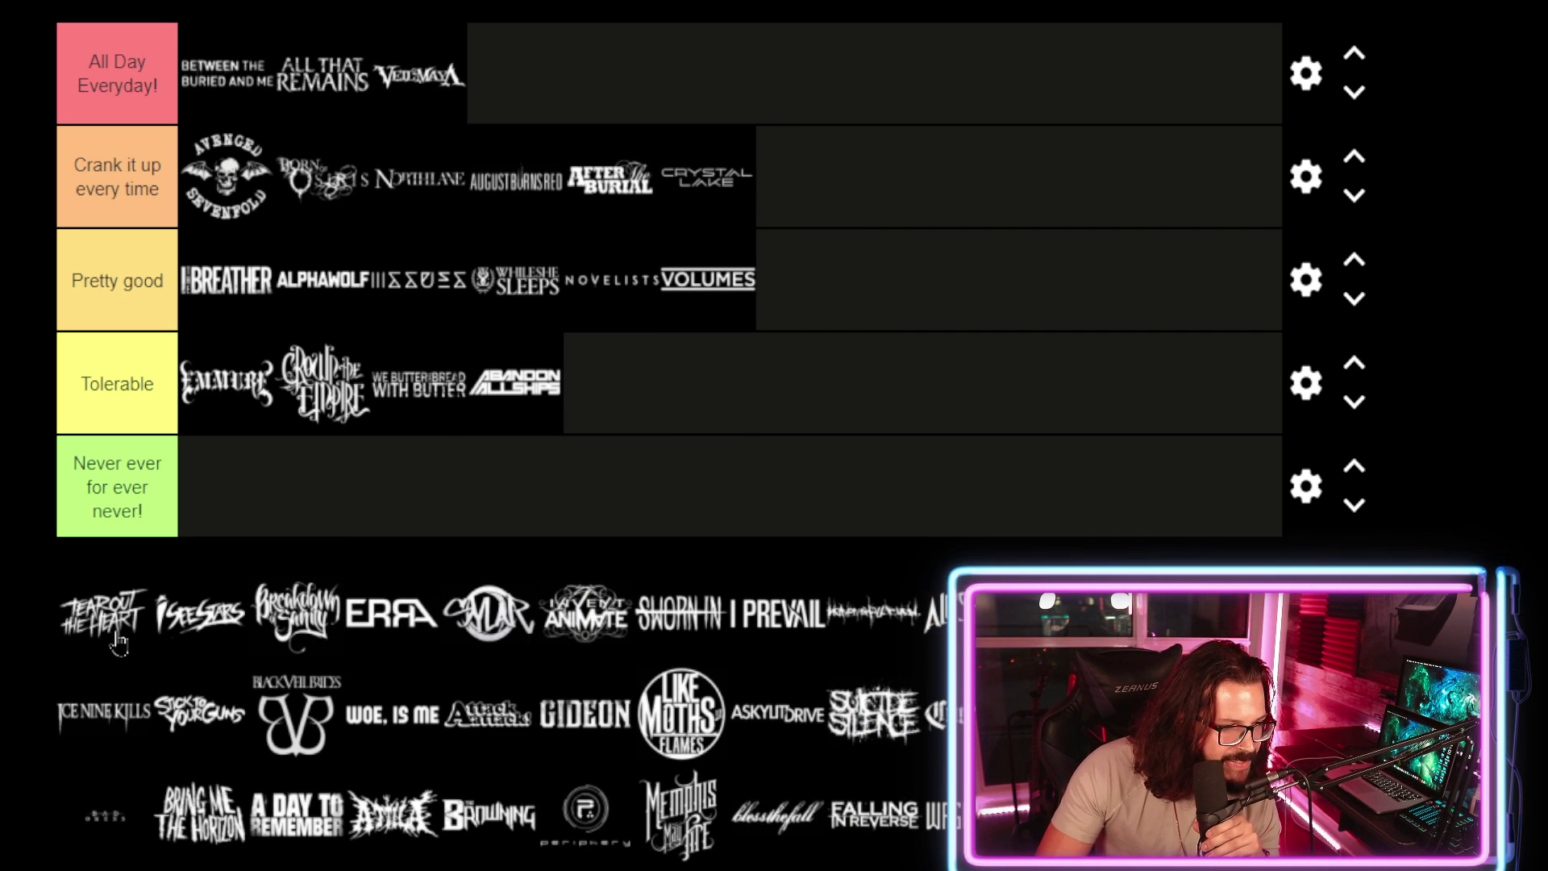
pyautogui.moveTo(103, 616); pyautogui.dragTo(1129, 710)
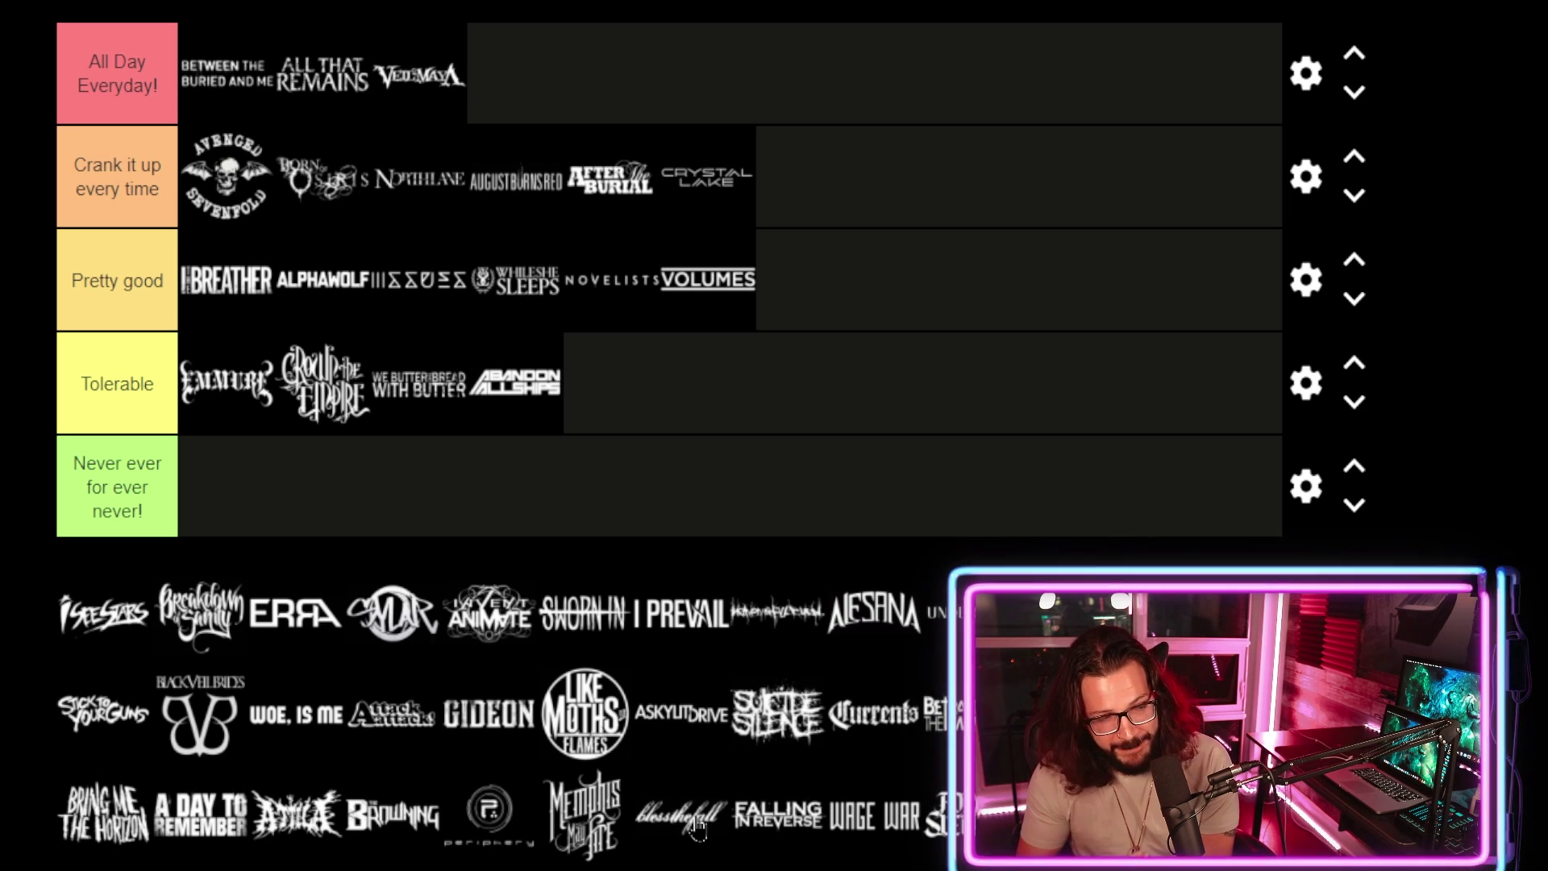
pyautogui.moveTo(103, 613); pyautogui.dragTo(888, 298)
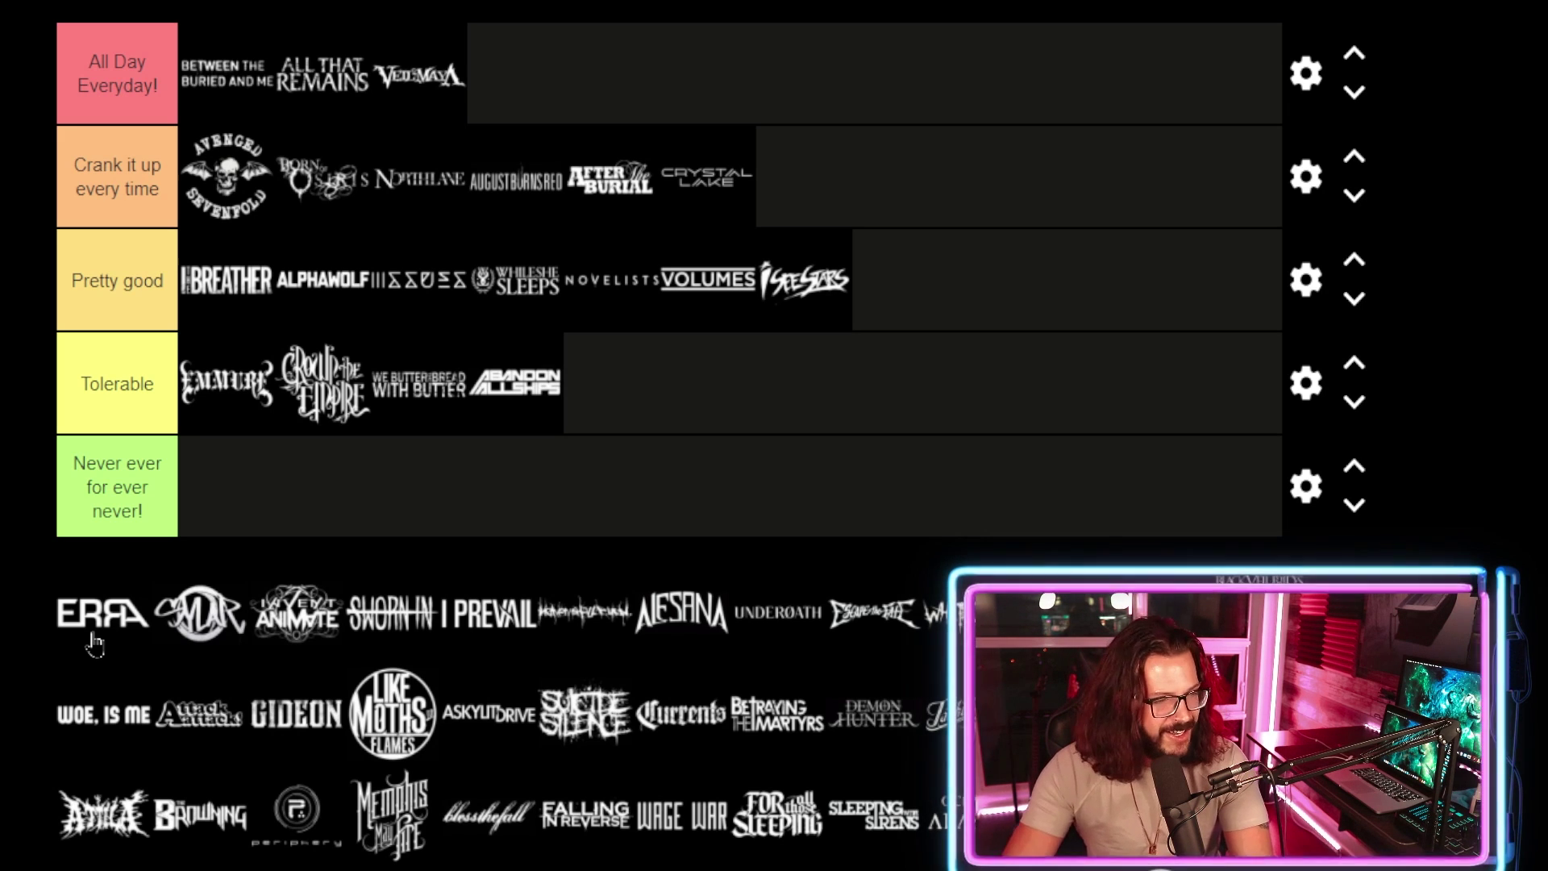
# Add ERRA to the end of the Crank it up every time tier, after Crystal Lake.
pyautogui.moveTo(95, 644); pyautogui.dragTo(972, 198)
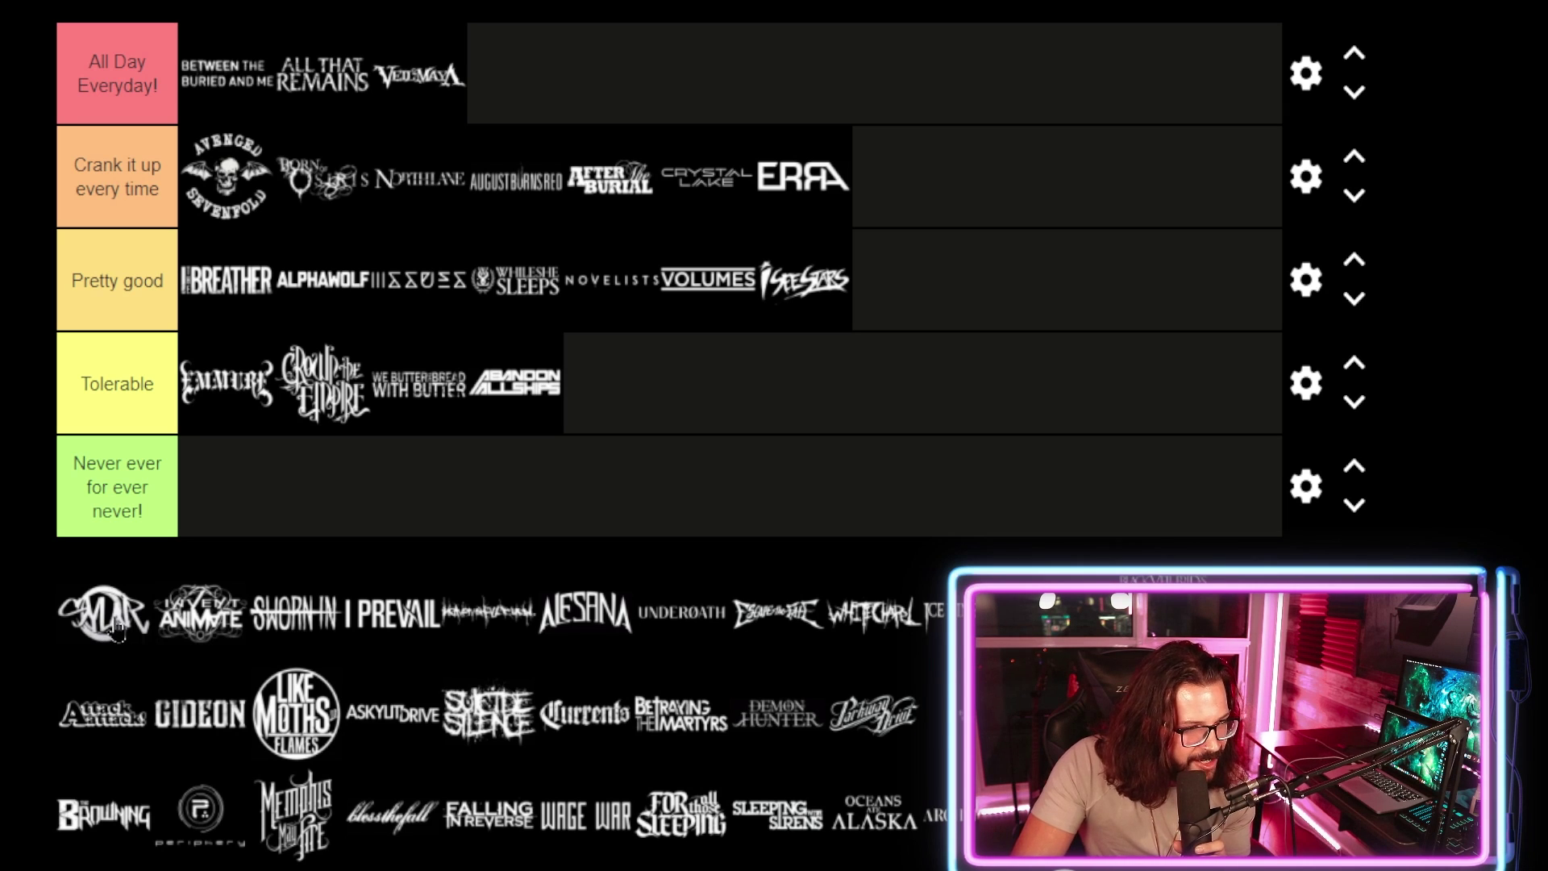
# Set Caliban aside from the pool and add Invent Animate to the end of Pretty good.
pyautogui.moveTo(117, 632); pyautogui.dragTo(121, 565)
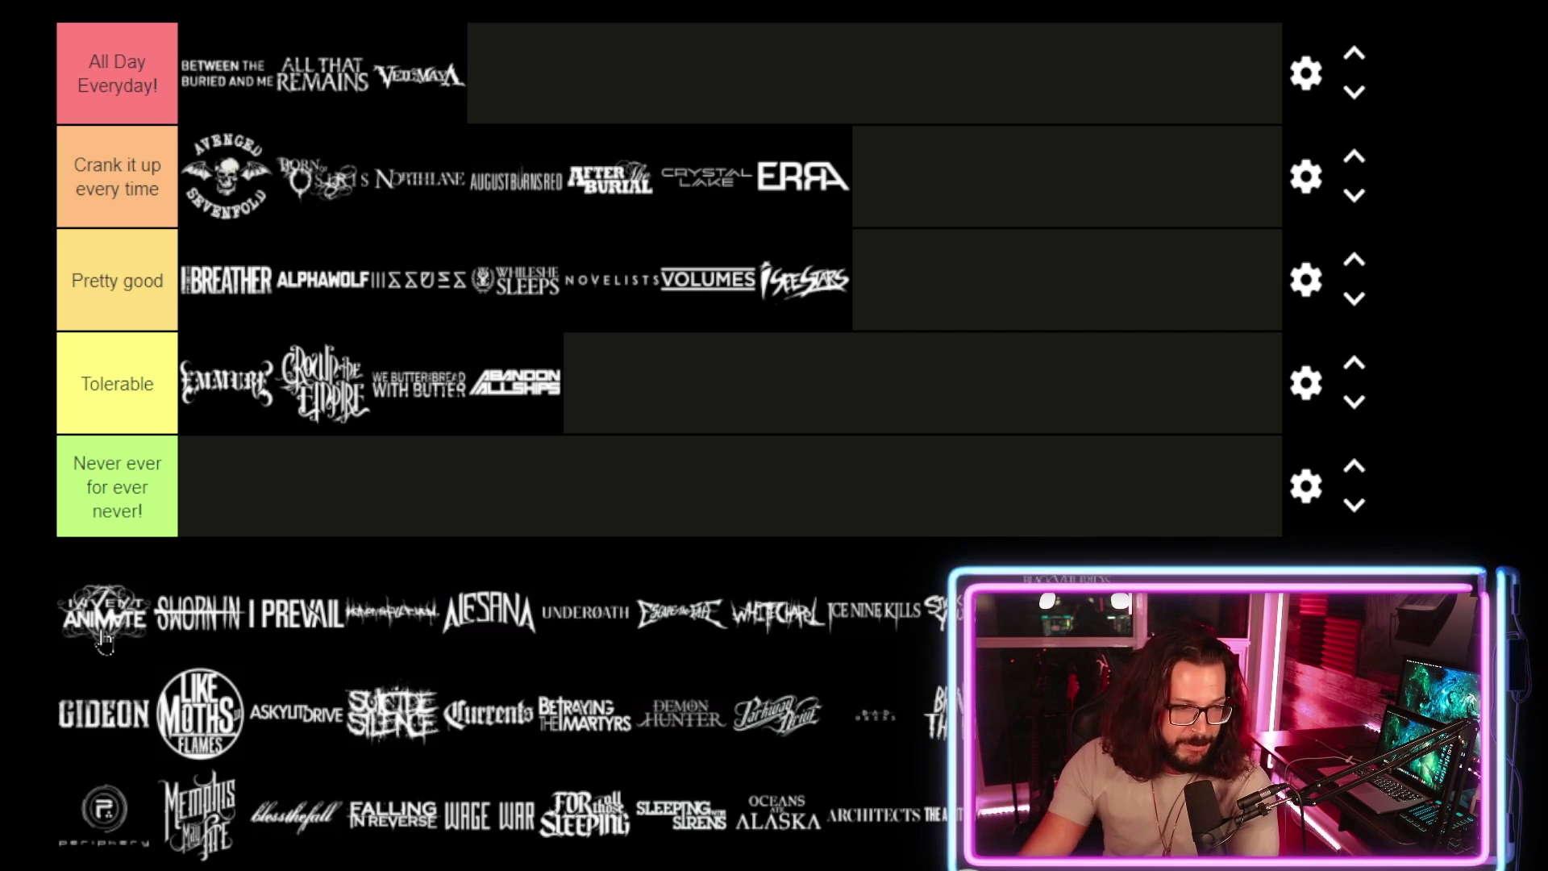
pyautogui.moveTo(103, 637); pyautogui.dragTo(927, 307)
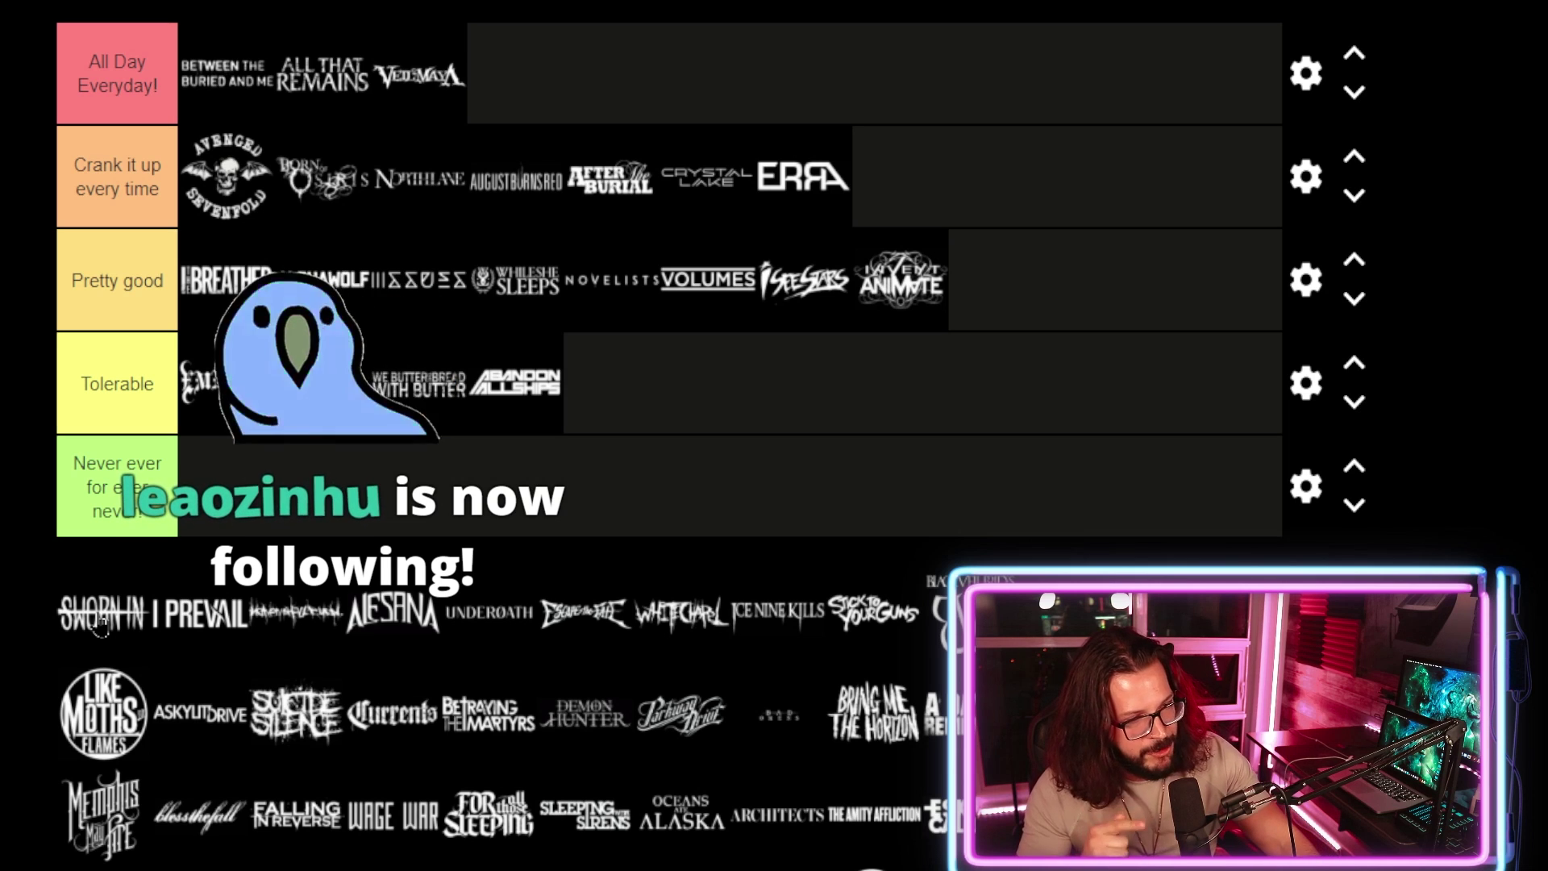
# Set Sworn In aside and rank I Prevail after Abandon All Ships in Tolerable.
pyautogui.moveTo(101, 621); pyautogui.dragTo(165, 668)
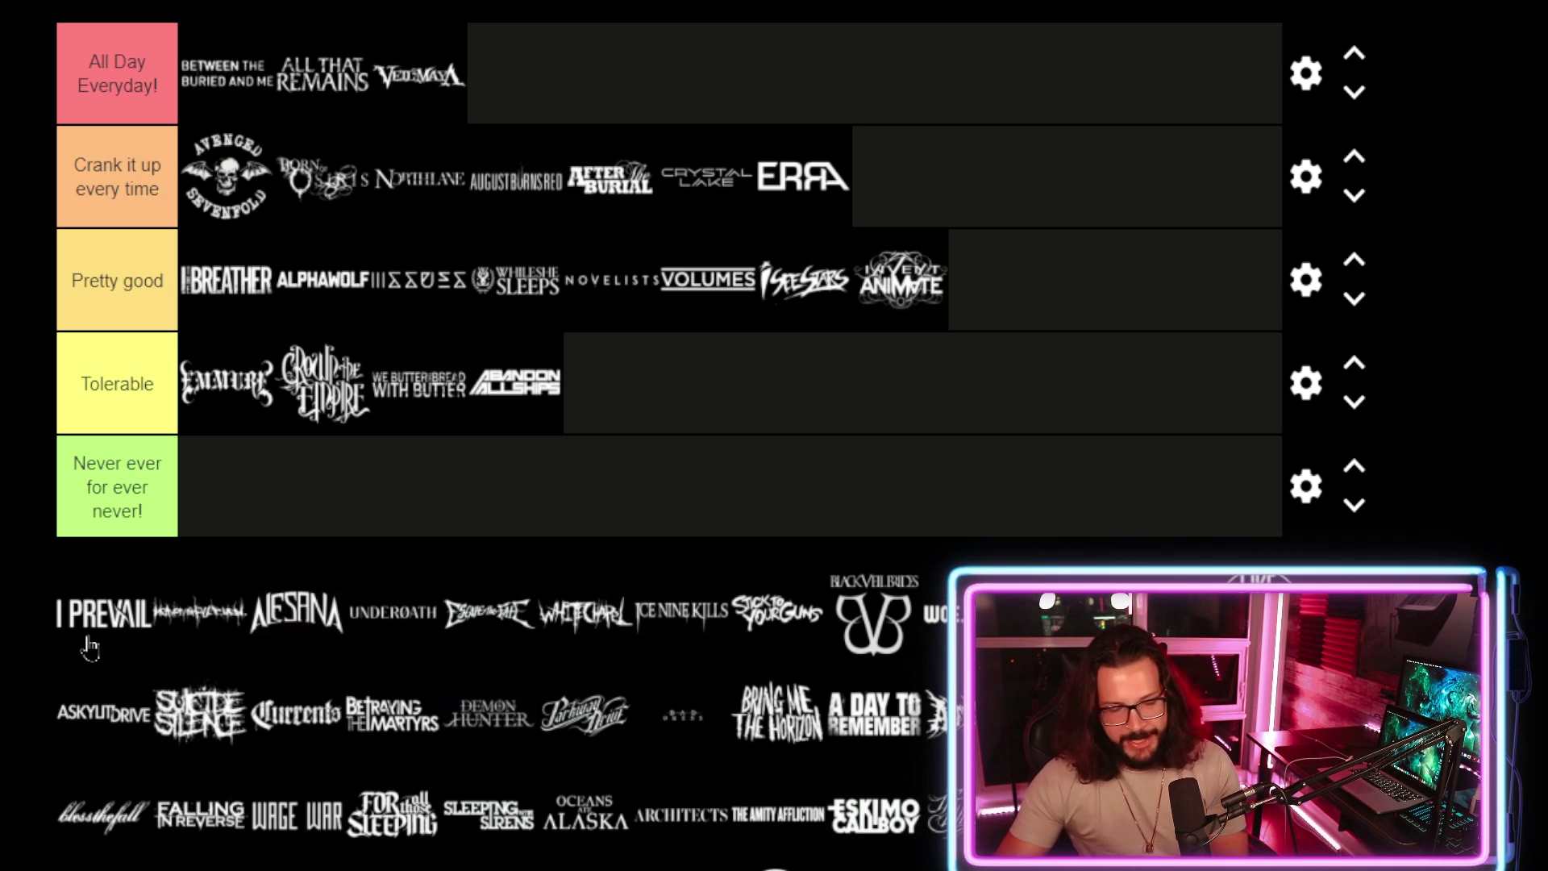
pyautogui.moveTo(89, 646); pyautogui.dragTo(667, 417)
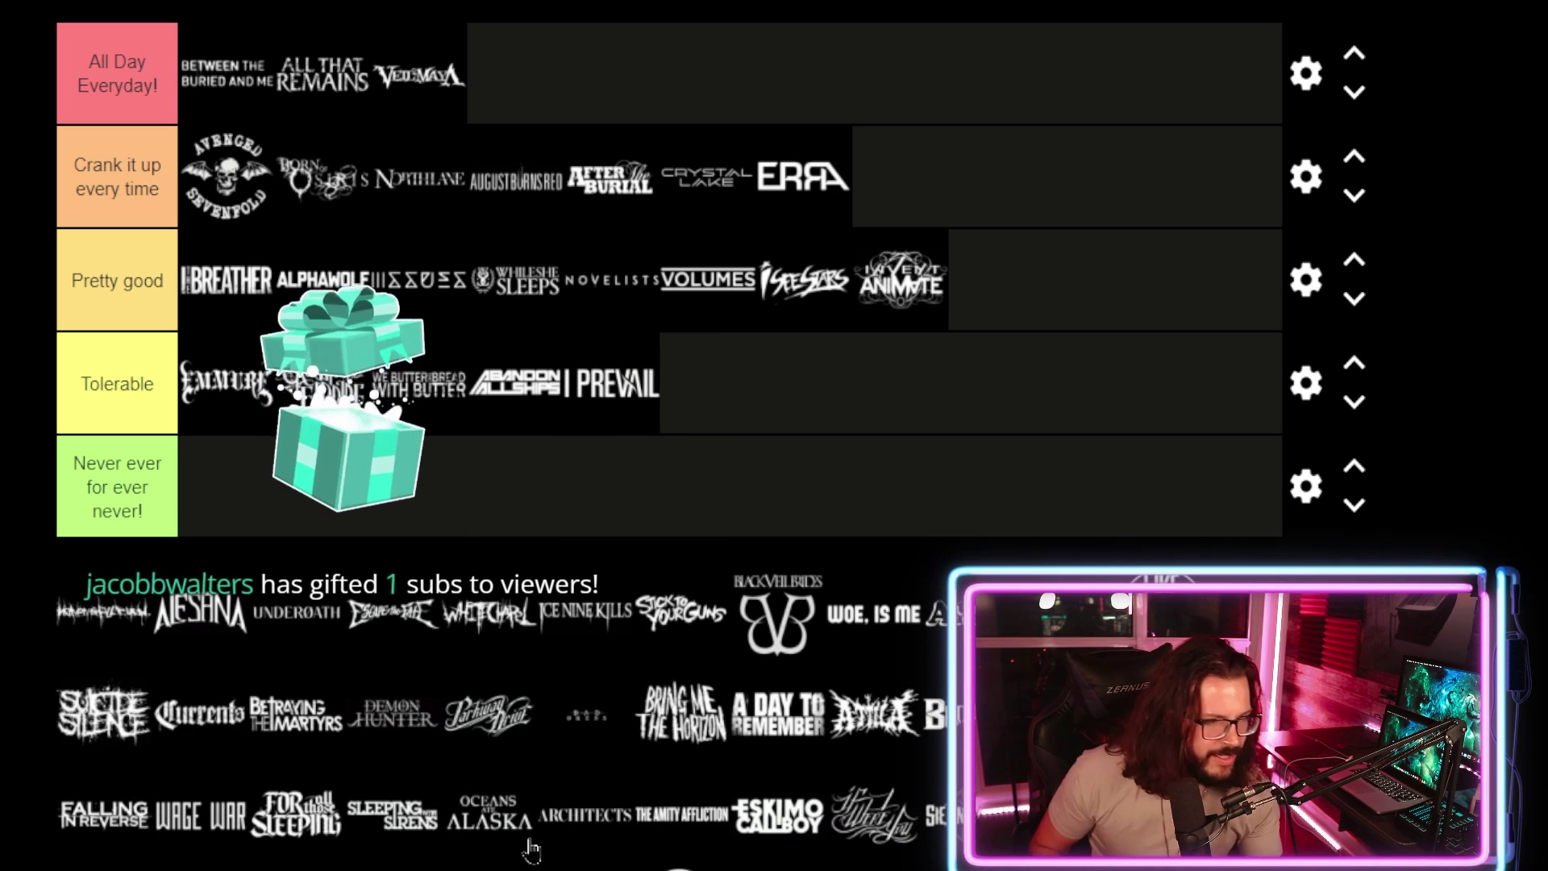
# Set aside the first pool logo and Alesana, then place Underoath in All Day Everyday!
pyautogui.moveTo(124, 629)
pyautogui.mouseDown()
pyautogui.moveTo(293, 518)
pyautogui.moveTo(143, 642)
pyautogui.mouseUp()
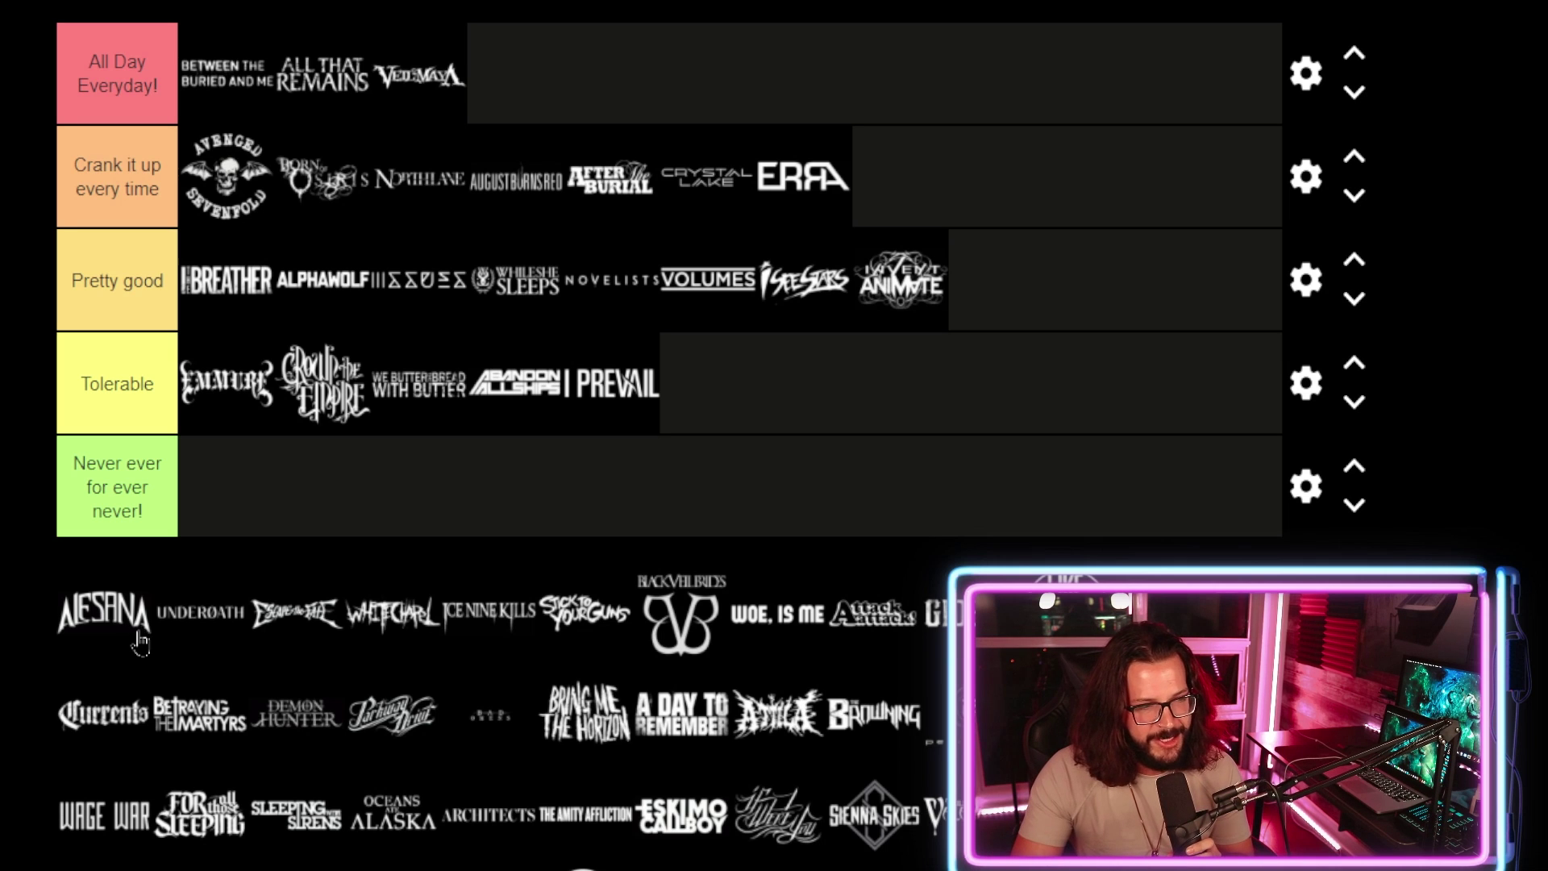
pyautogui.moveTo(142, 643); pyautogui.dragTo(1210, 726)
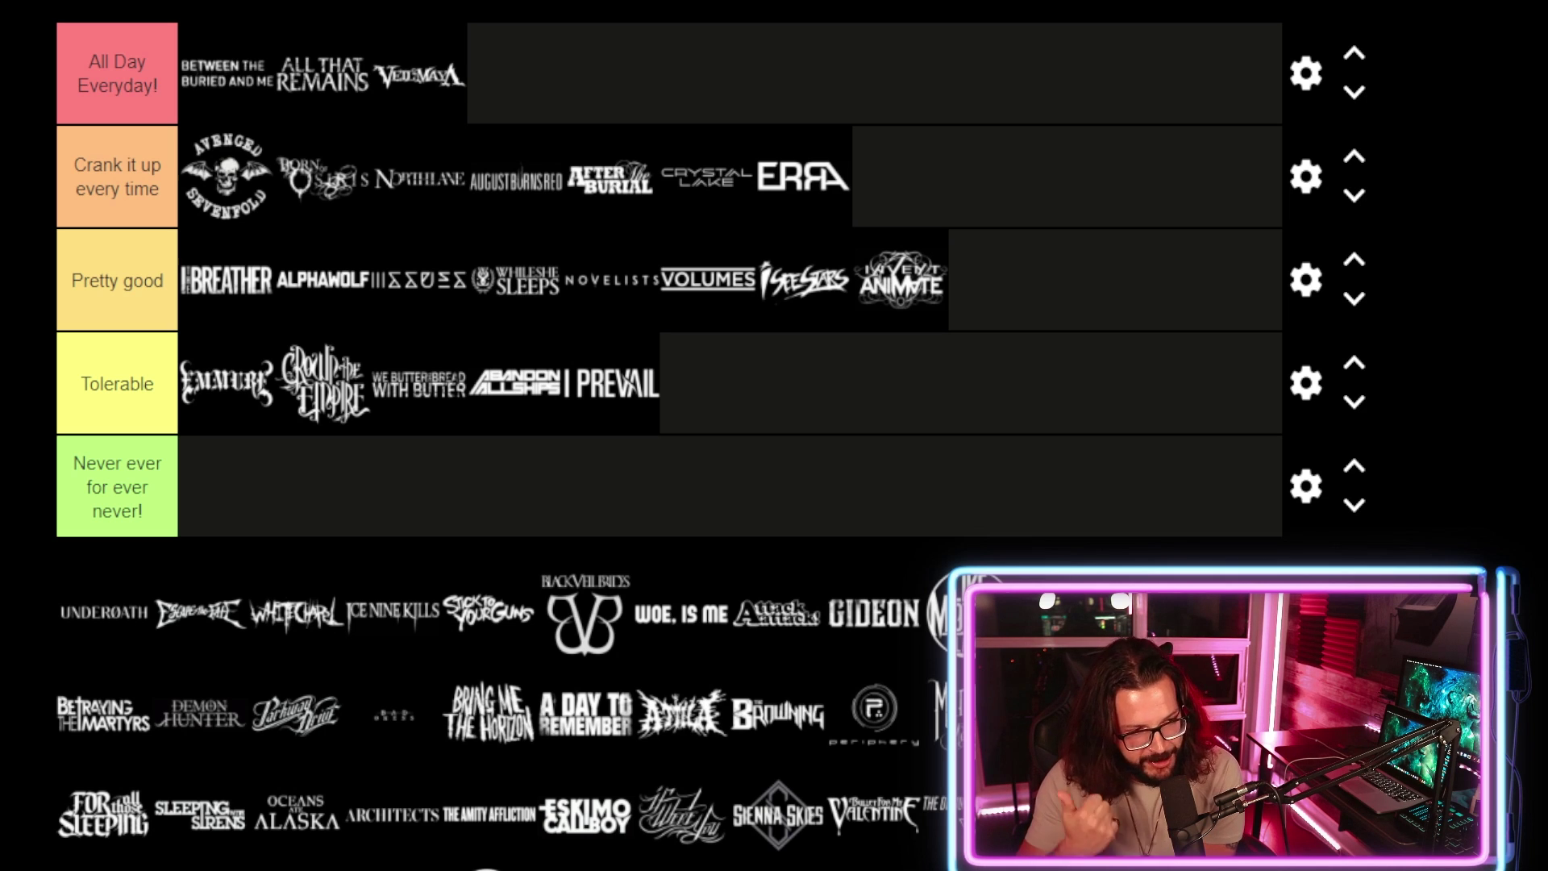
pyautogui.moveTo(89, 617); pyautogui.dragTo(571, 91)
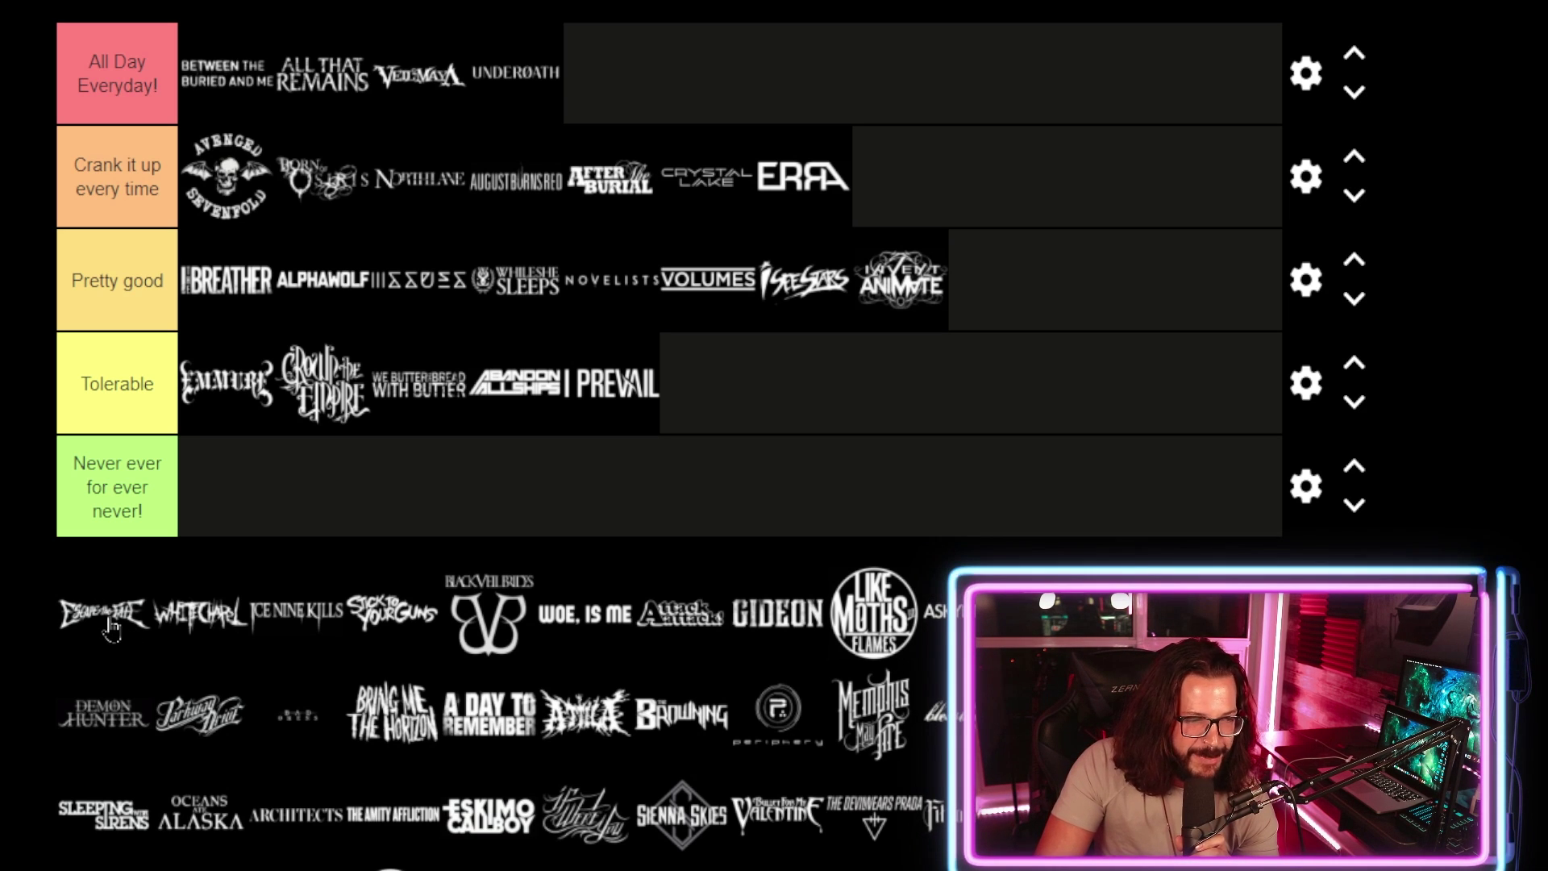
# Set aside Escape the Fate and Whitechapel, then add Ice Nine Kills after ERRA in Crank it up every time.
pyautogui.moveTo(112, 634); pyautogui.dragTo(121, 613)
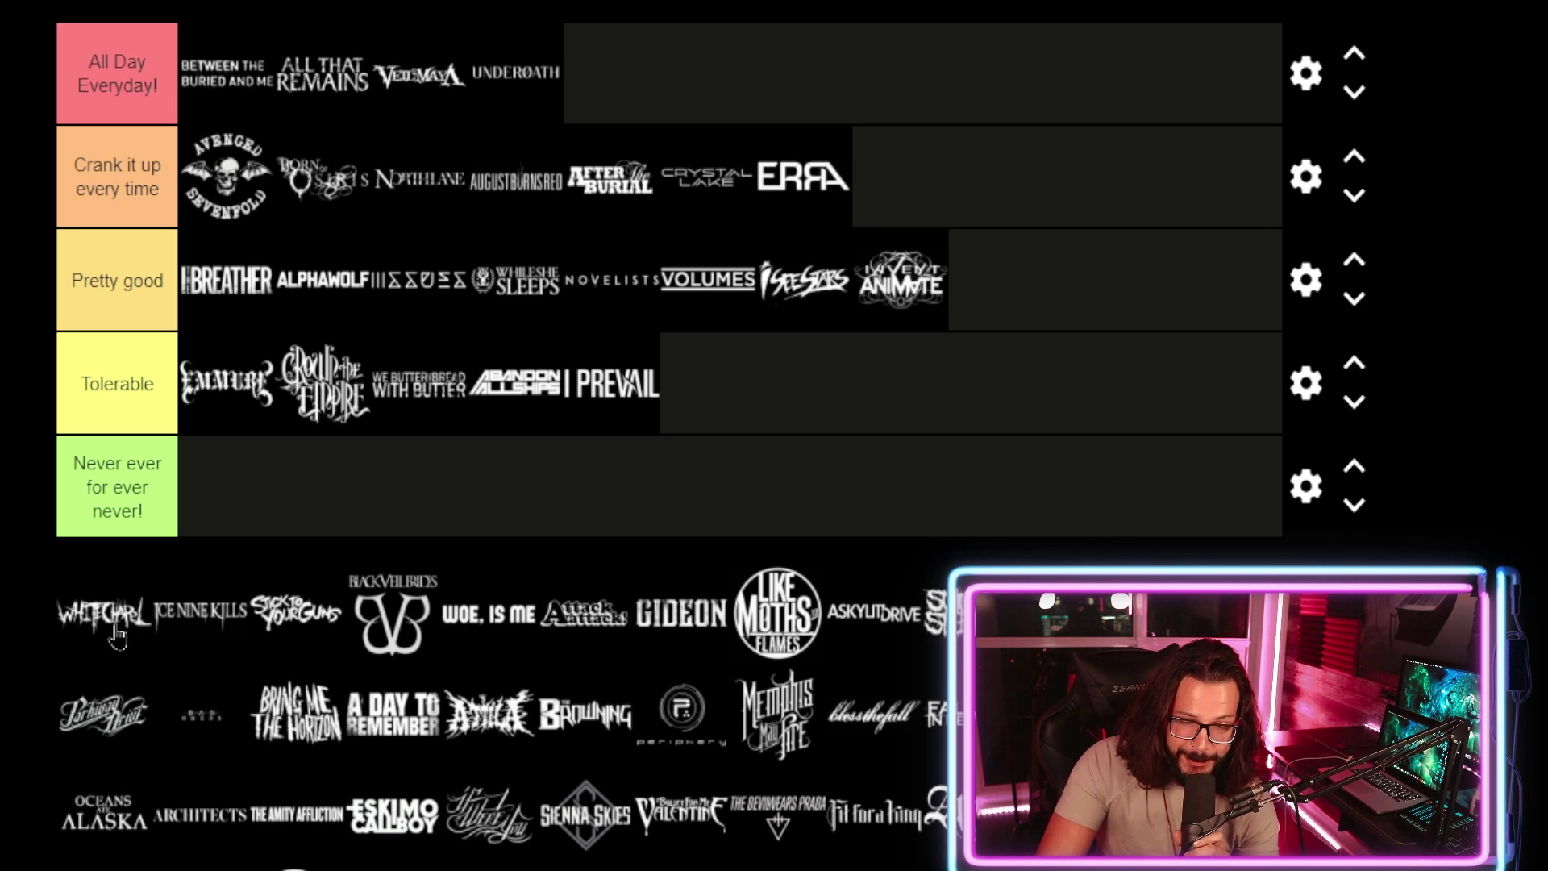
pyautogui.moveTo(118, 635); pyautogui.dragTo(123, 622)
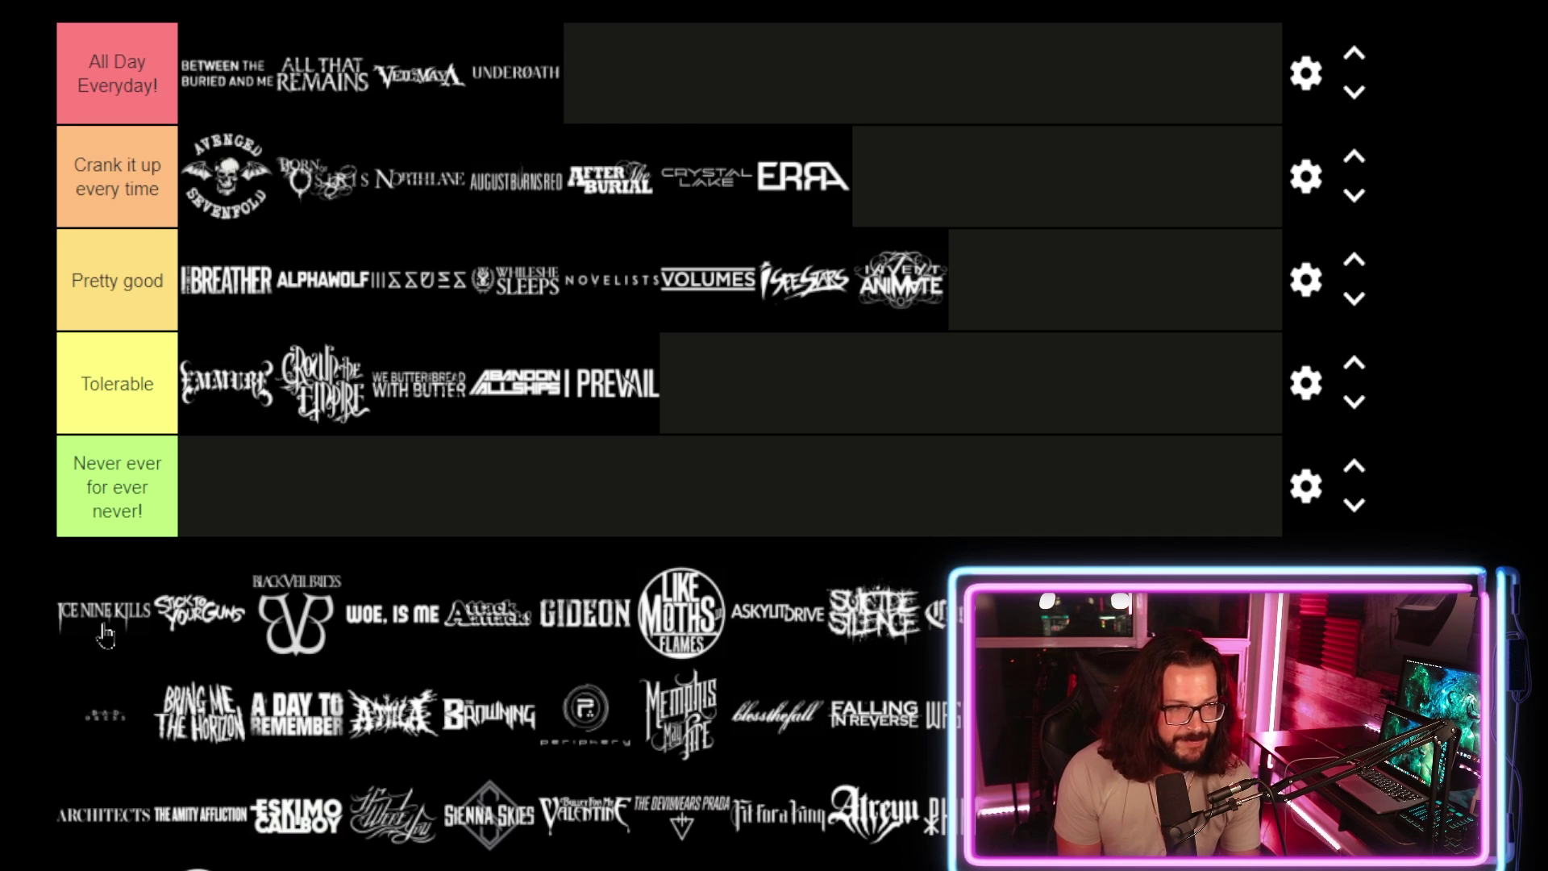
pyautogui.moveTo(105, 633); pyautogui.dragTo(903, 189)
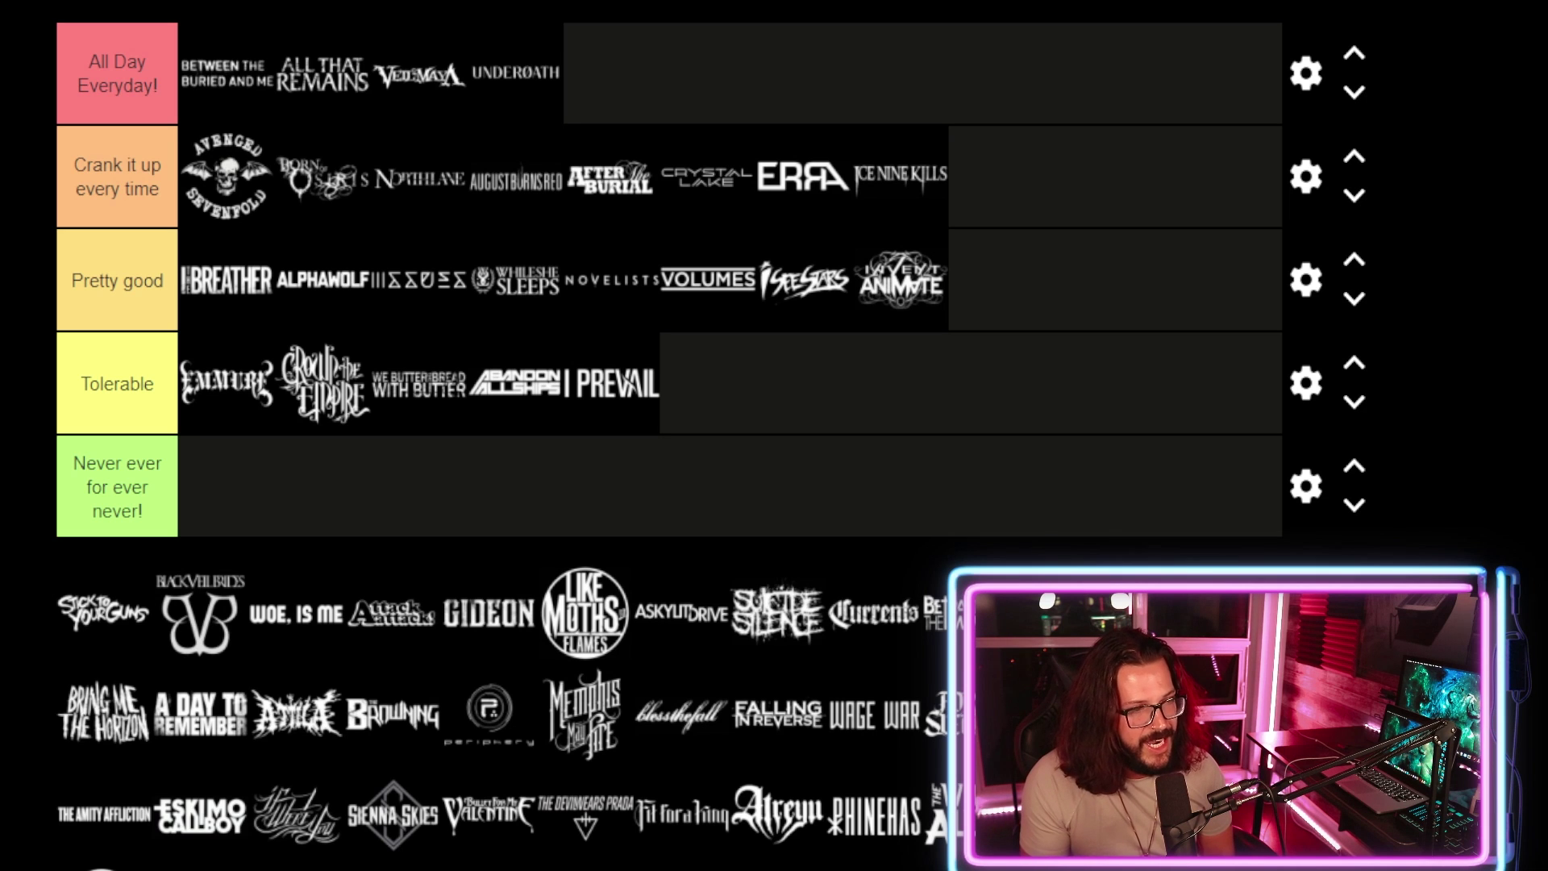
# Put Stick To Your Guns at the end of Pretty good and Black Veil Brides in Never ever.
pyautogui.moveTo(95, 610); pyautogui.dragTo(1085, 302)
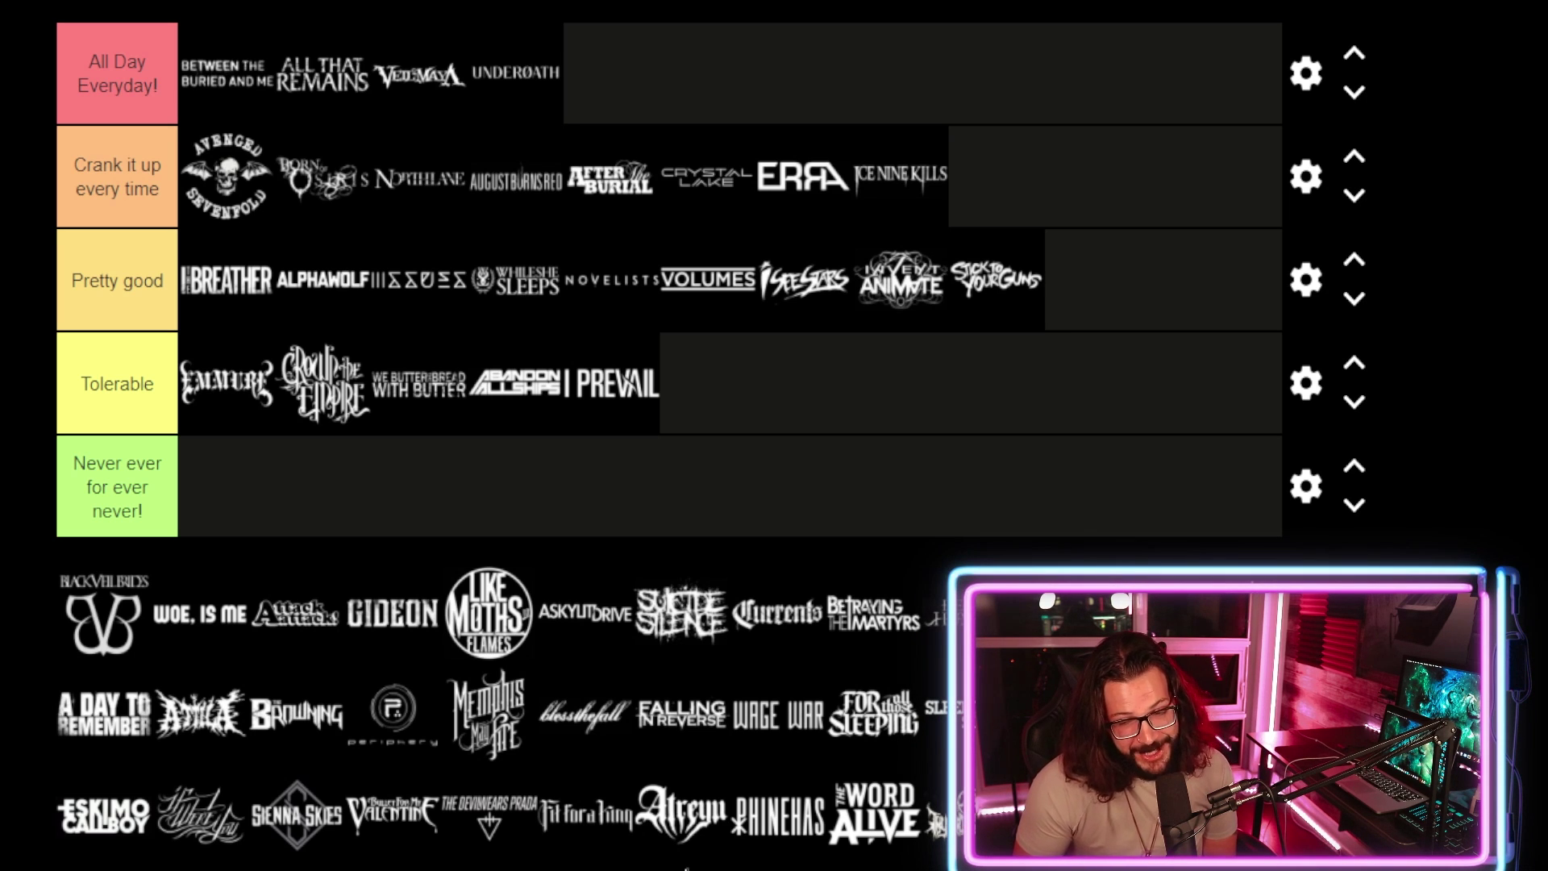
pyautogui.moveTo(103, 617); pyautogui.dragTo(257, 506)
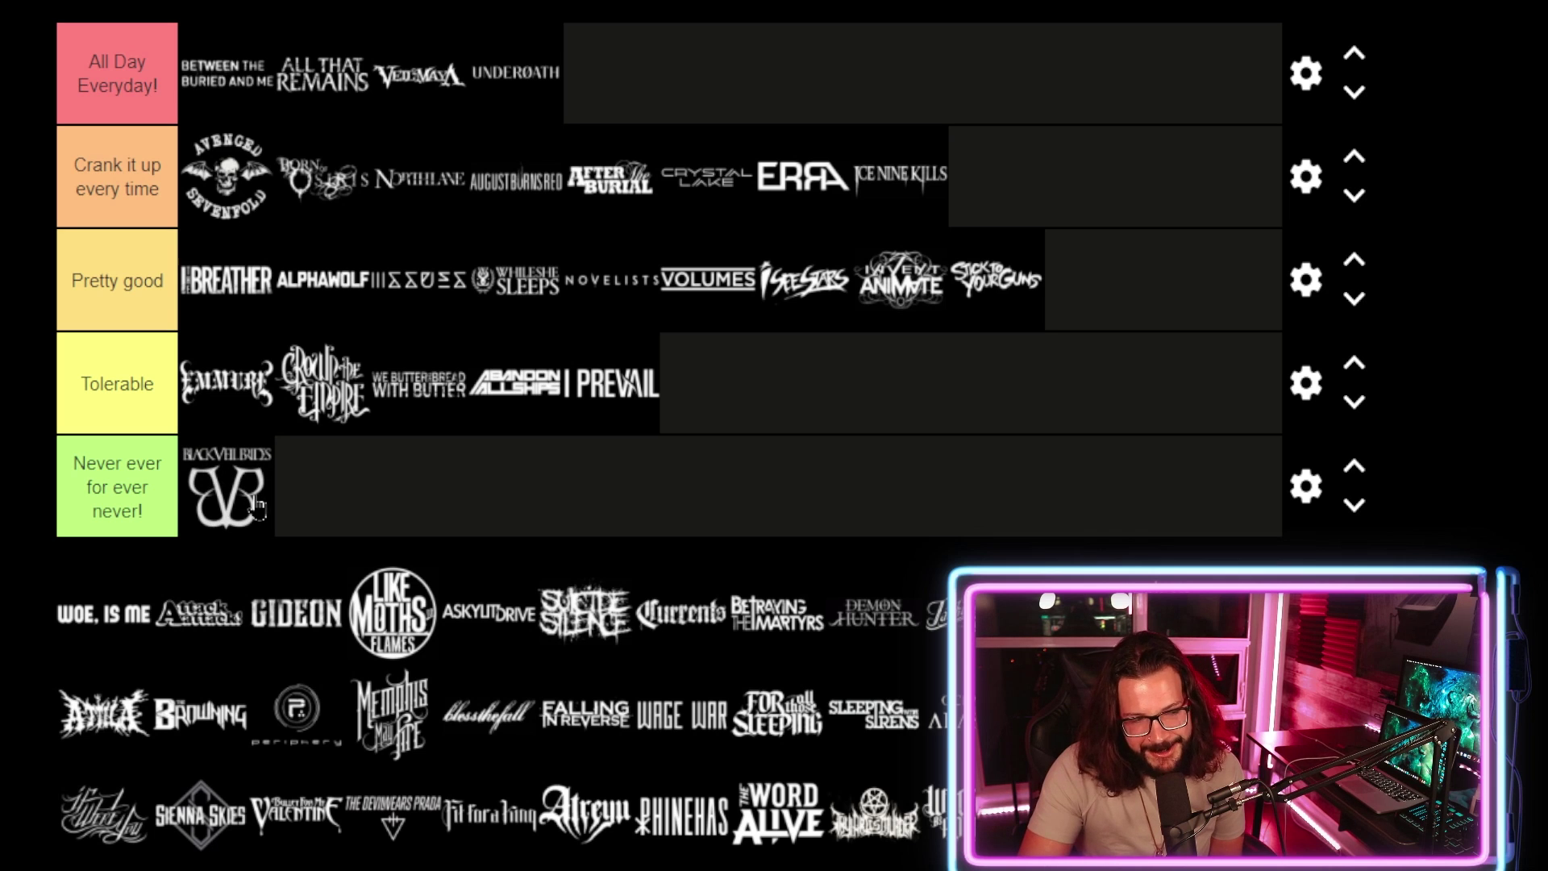
# Return Black Veil Brides to the pool and rank Woe, Is Me in the Never ever tier.
pyautogui.moveTo(257, 507); pyautogui.dragTo(927, 811)
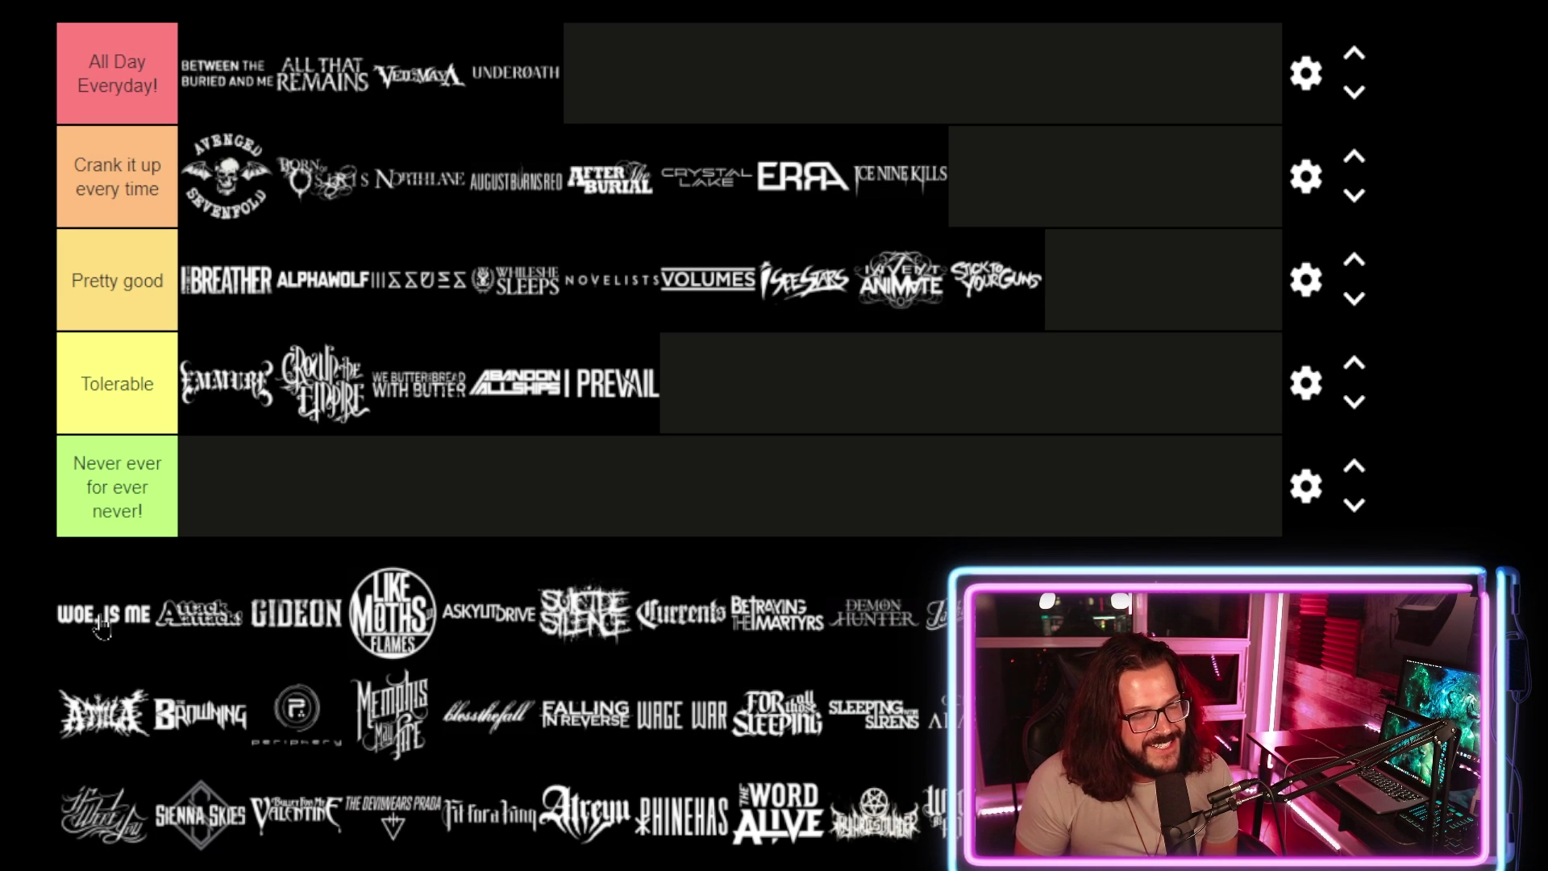
pyautogui.moveTo(103, 625); pyautogui.dragTo(226, 488)
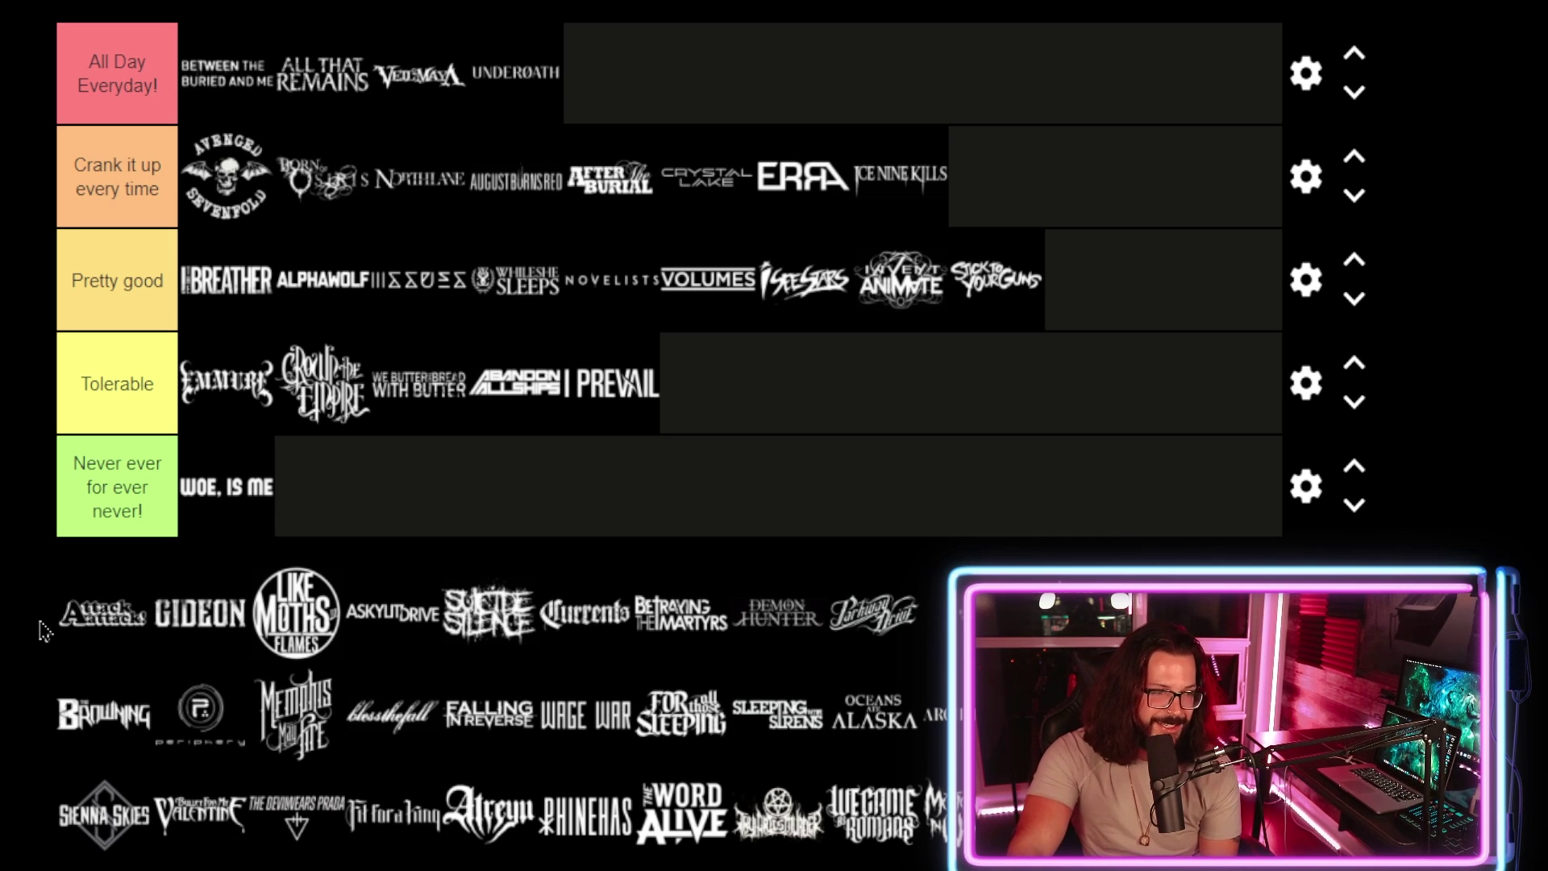
# Place Attack Attack at the end of Tolerable, then Gideon and Like Moths to Flames in Pretty good.
pyautogui.moveTo(78, 631); pyautogui.dragTo(716, 389)
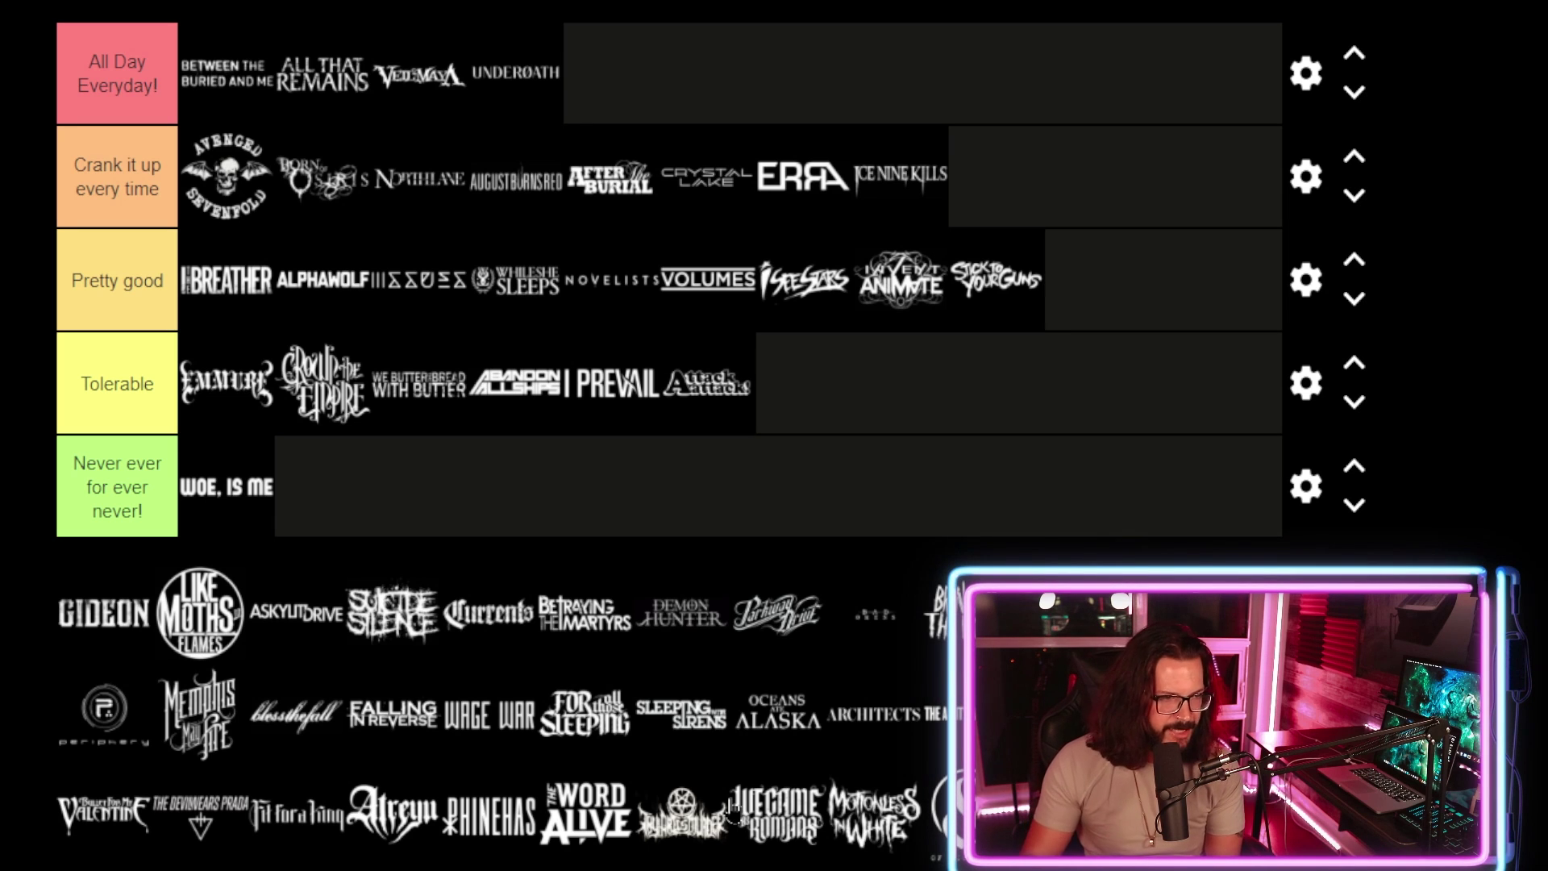
pyautogui.moveTo(105, 617); pyautogui.dragTo(1109, 311)
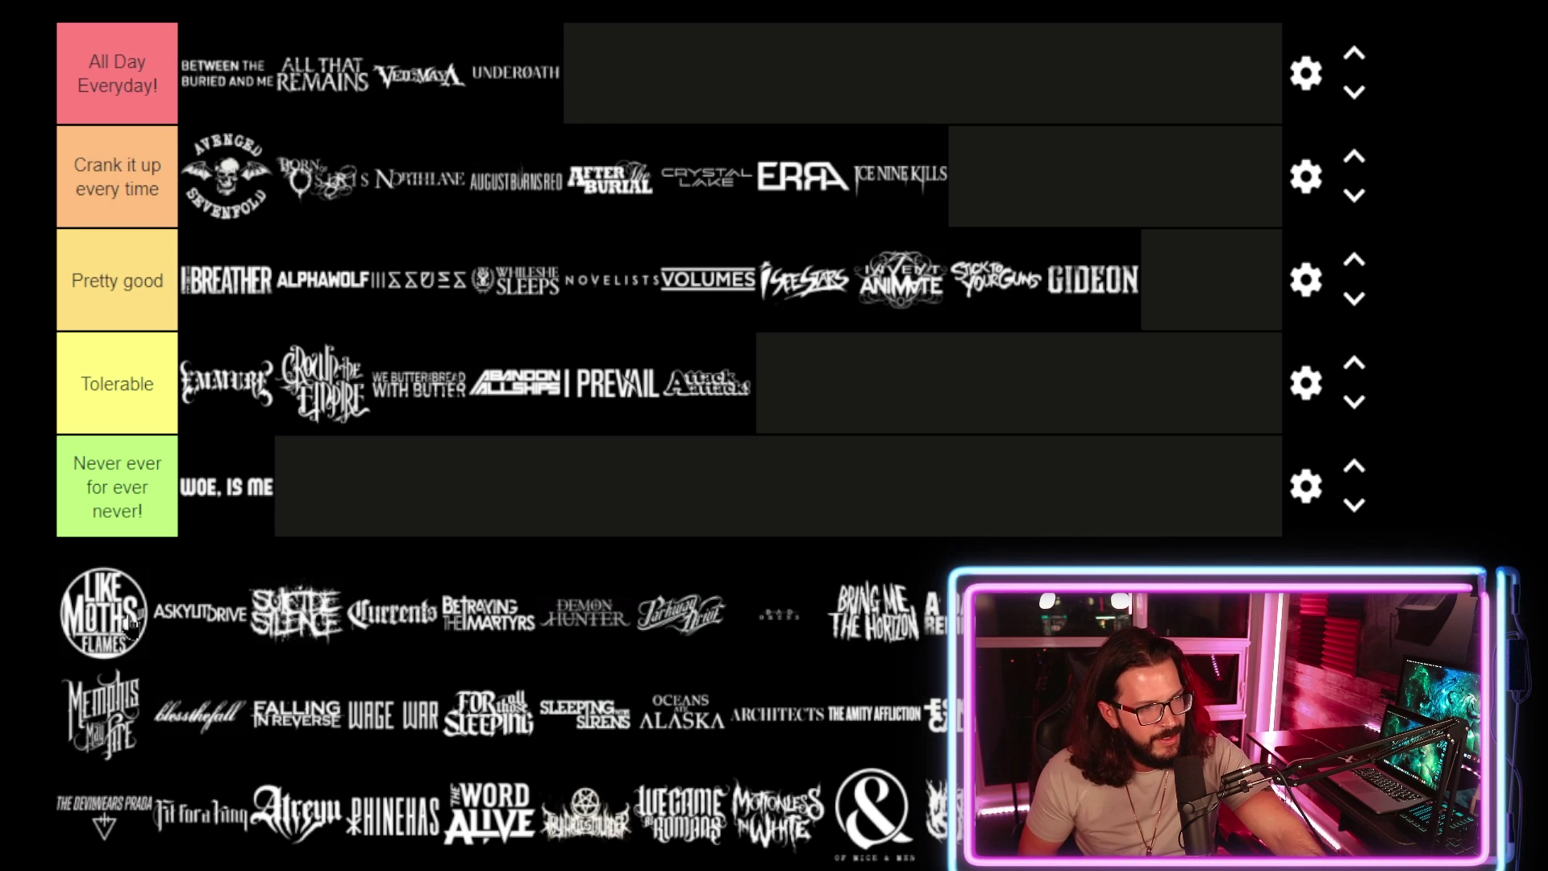
pyautogui.moveTo(129, 621); pyautogui.dragTo(1190, 279)
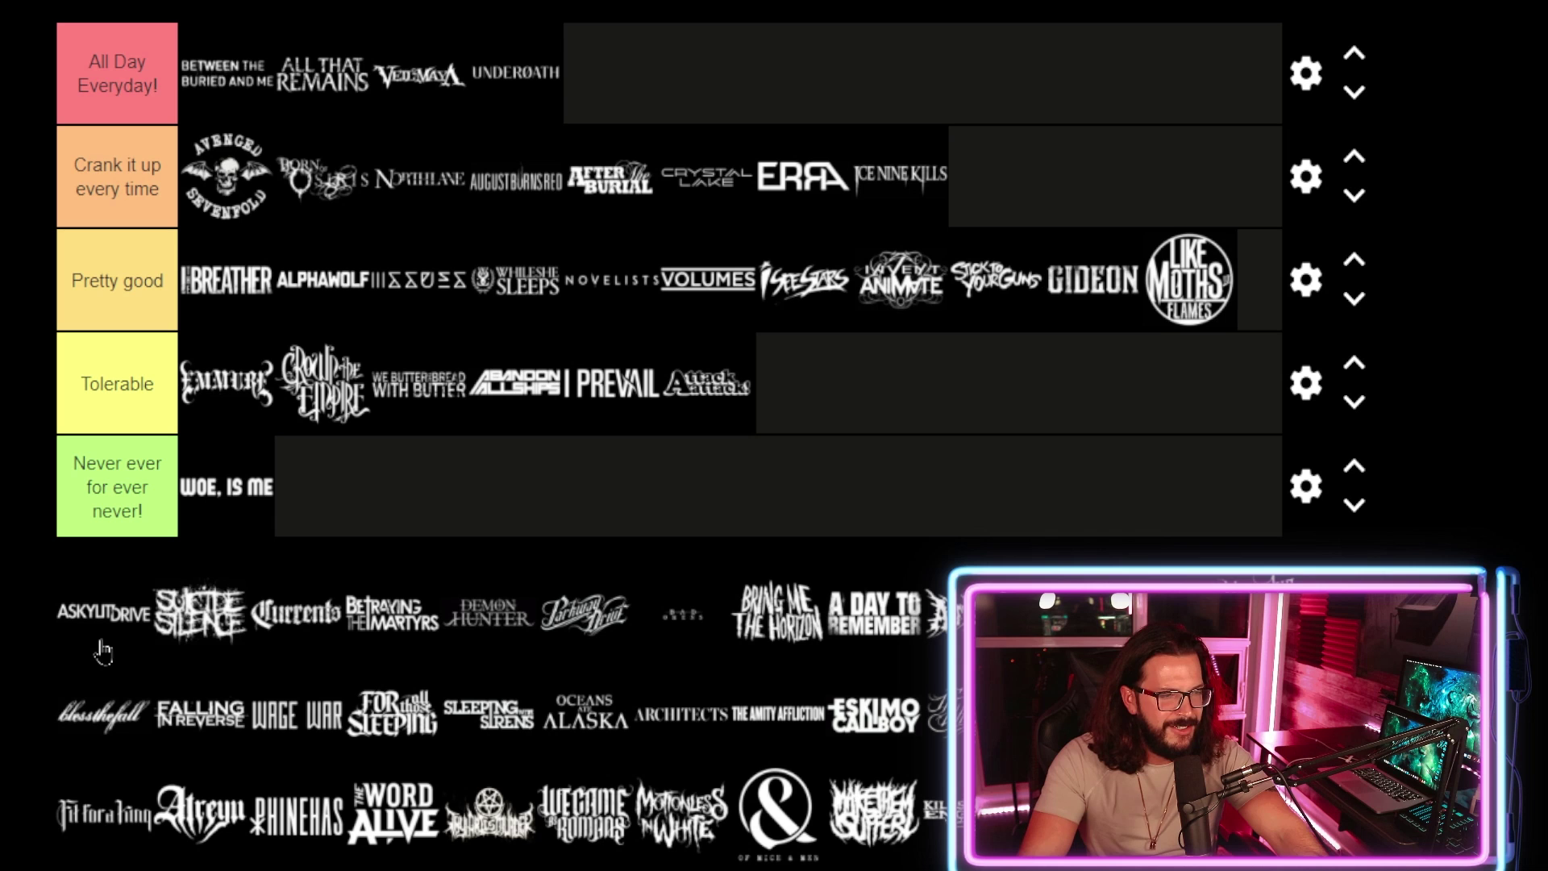
# Pull Asking Alexandria out of the unranked pool and rank Currents last in Crank it up every time.
pyautogui.moveTo(103, 652); pyautogui.dragTo(123, 621)
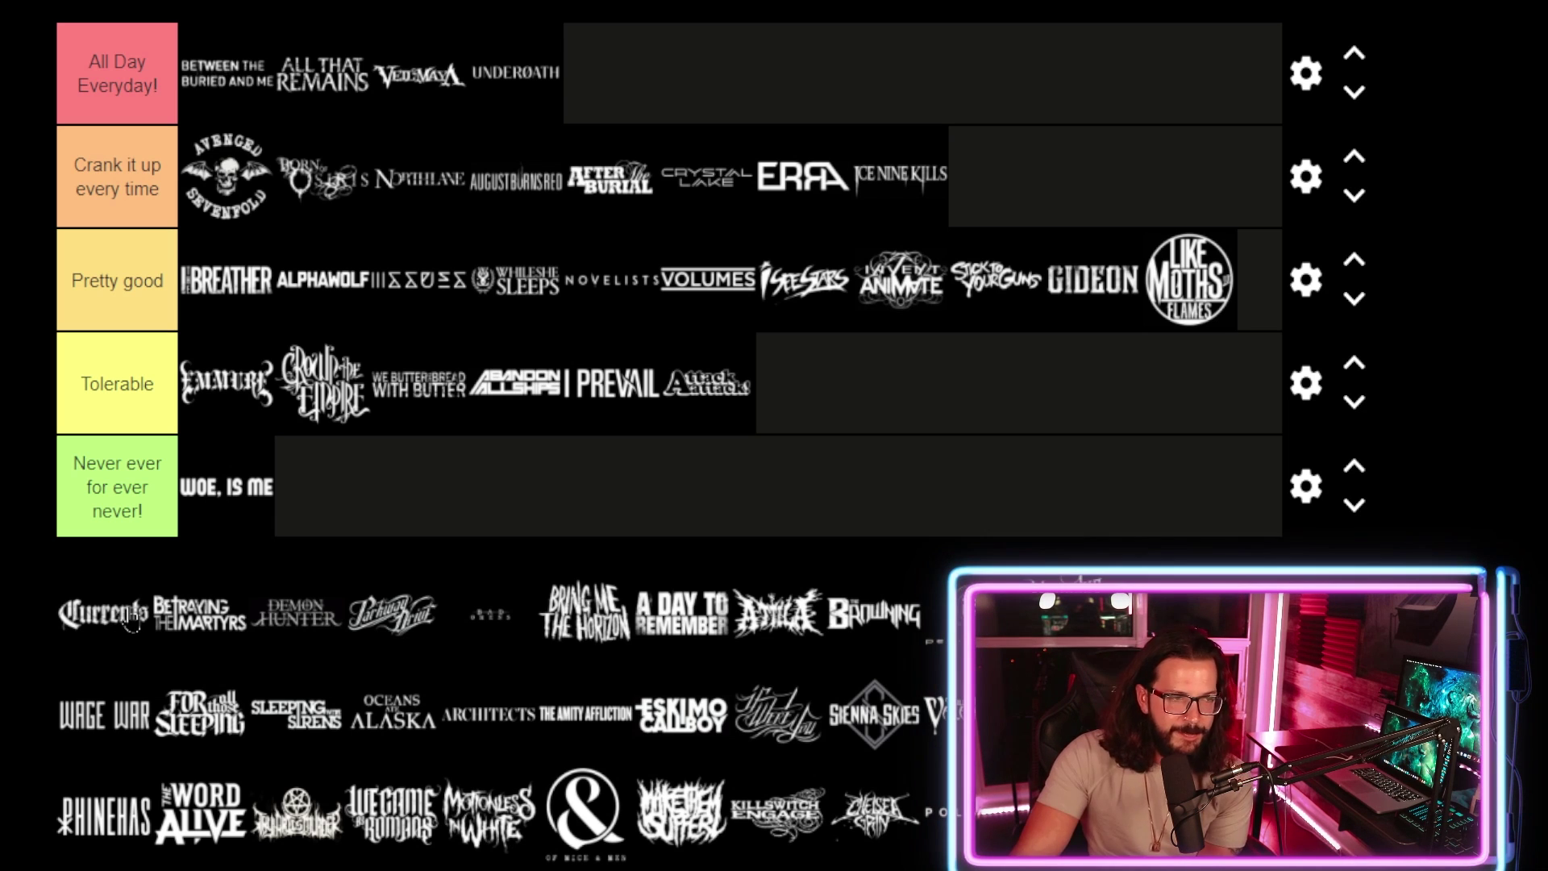
pyautogui.moveTo(131, 623); pyautogui.dragTo(1016, 177)
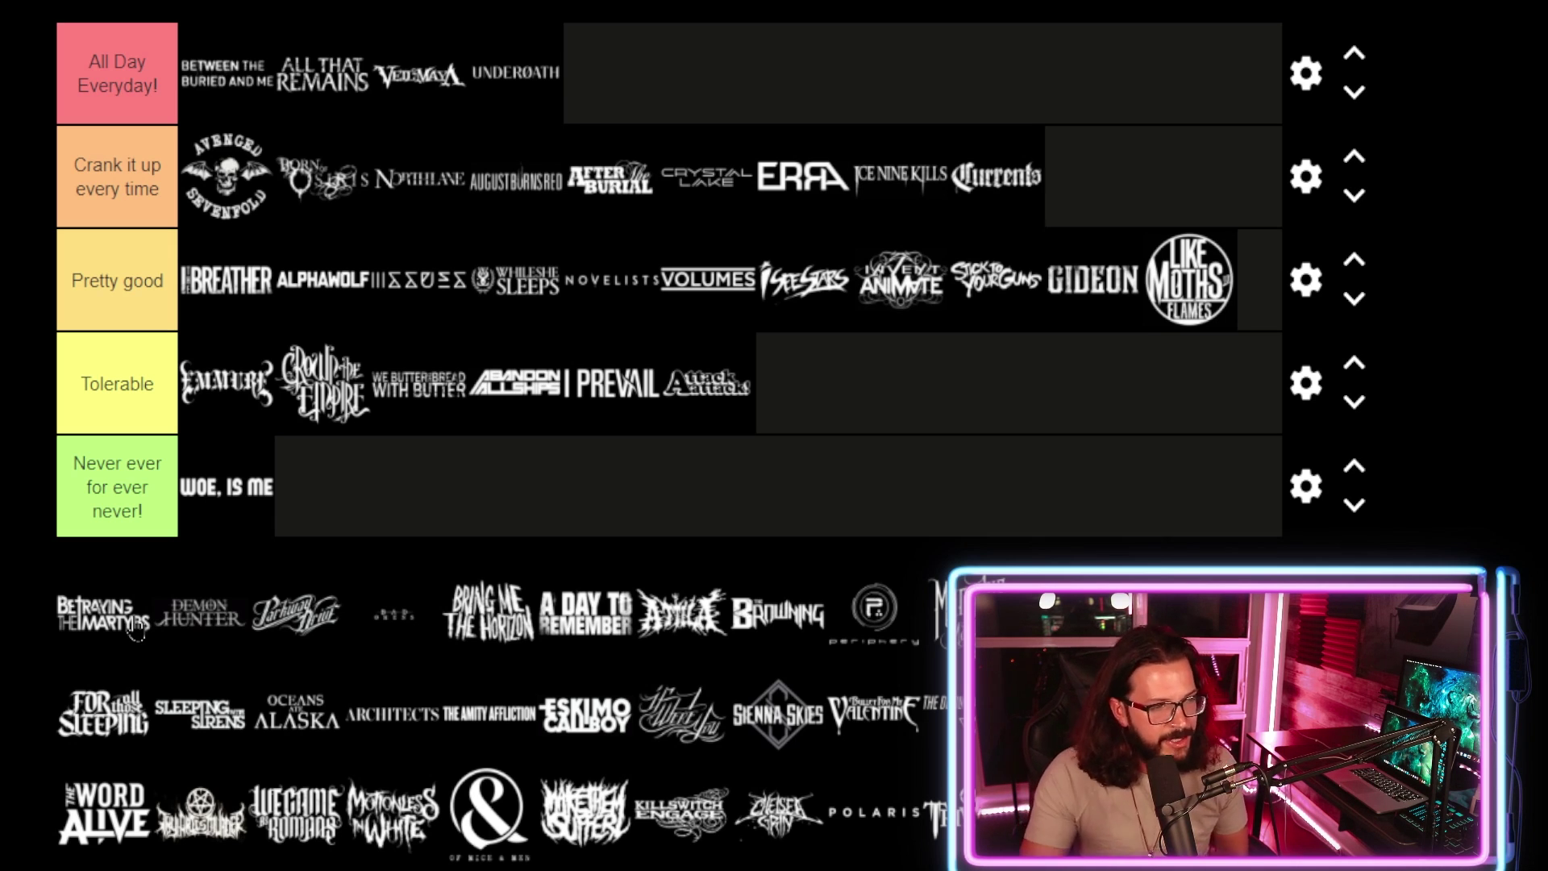
# Drop Betraying the Martyrs into Pretty good after Like Moths to Flames.
pyautogui.moveTo(137, 631); pyautogui.dragTo(1203, 310)
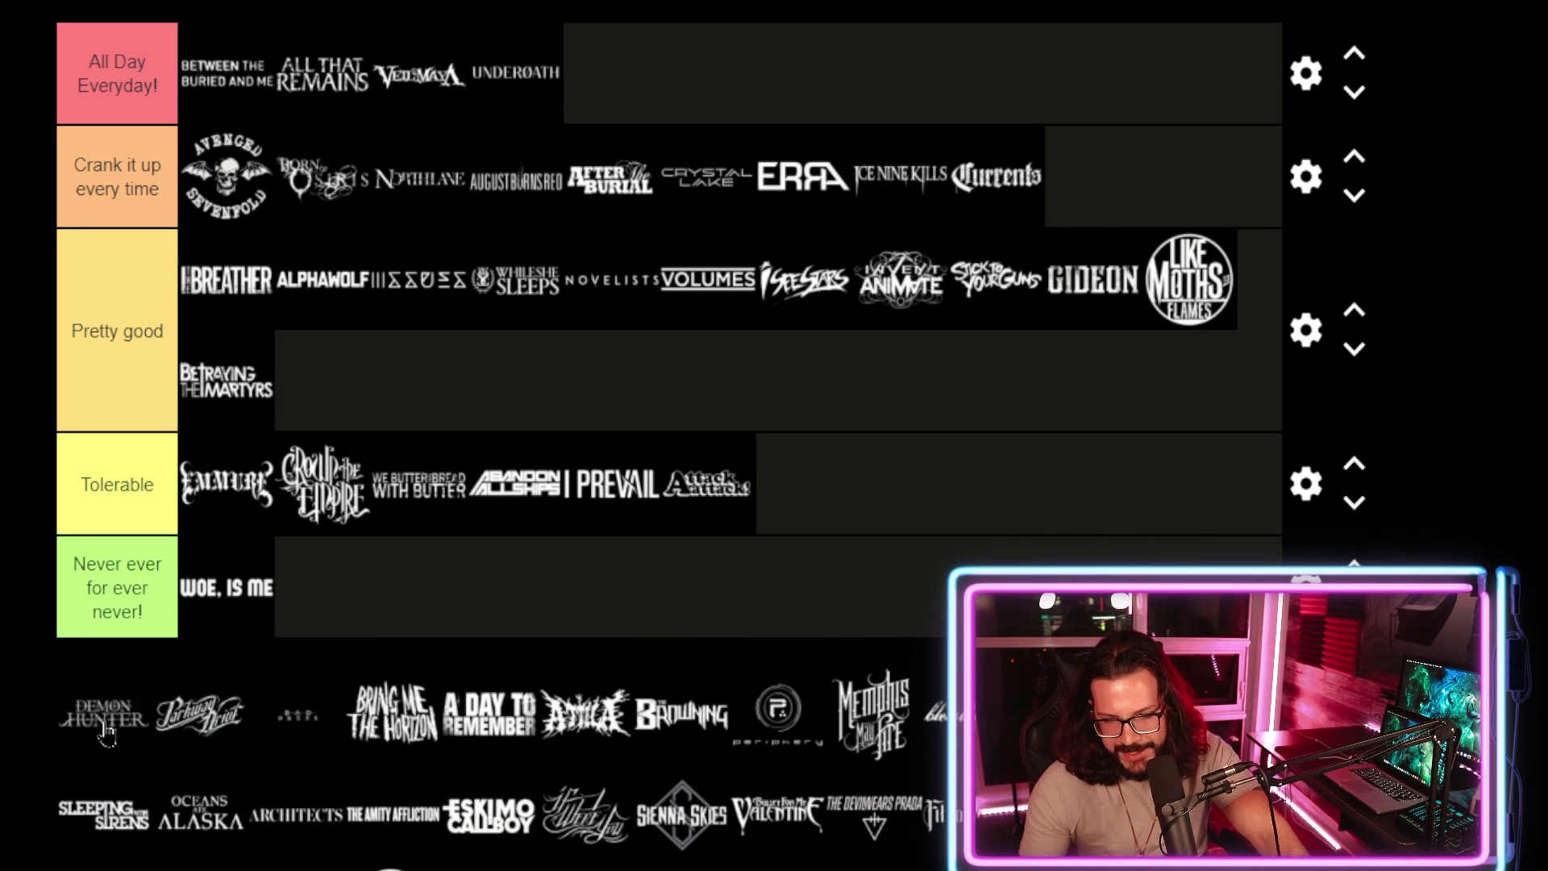
# Pull Demon Hunter out of the pool and add Parkway Drive after Betraying the Martyrs in Pretty good.
pyautogui.moveTo(107, 734); pyautogui.dragTo(137, 686)
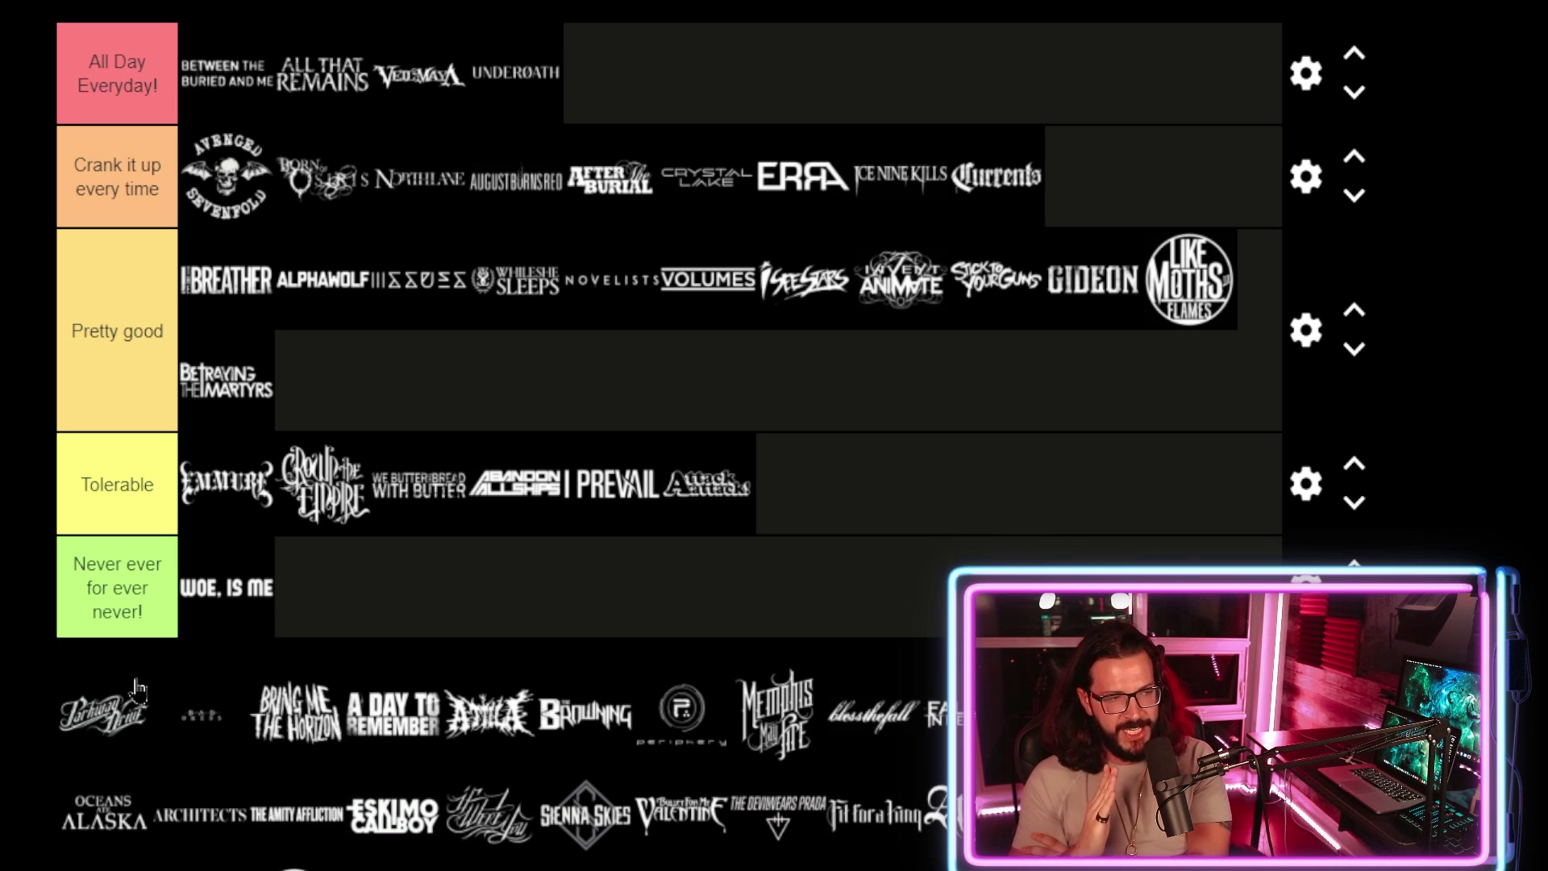
pyautogui.moveTo(137, 690); pyautogui.dragTo(322, 379)
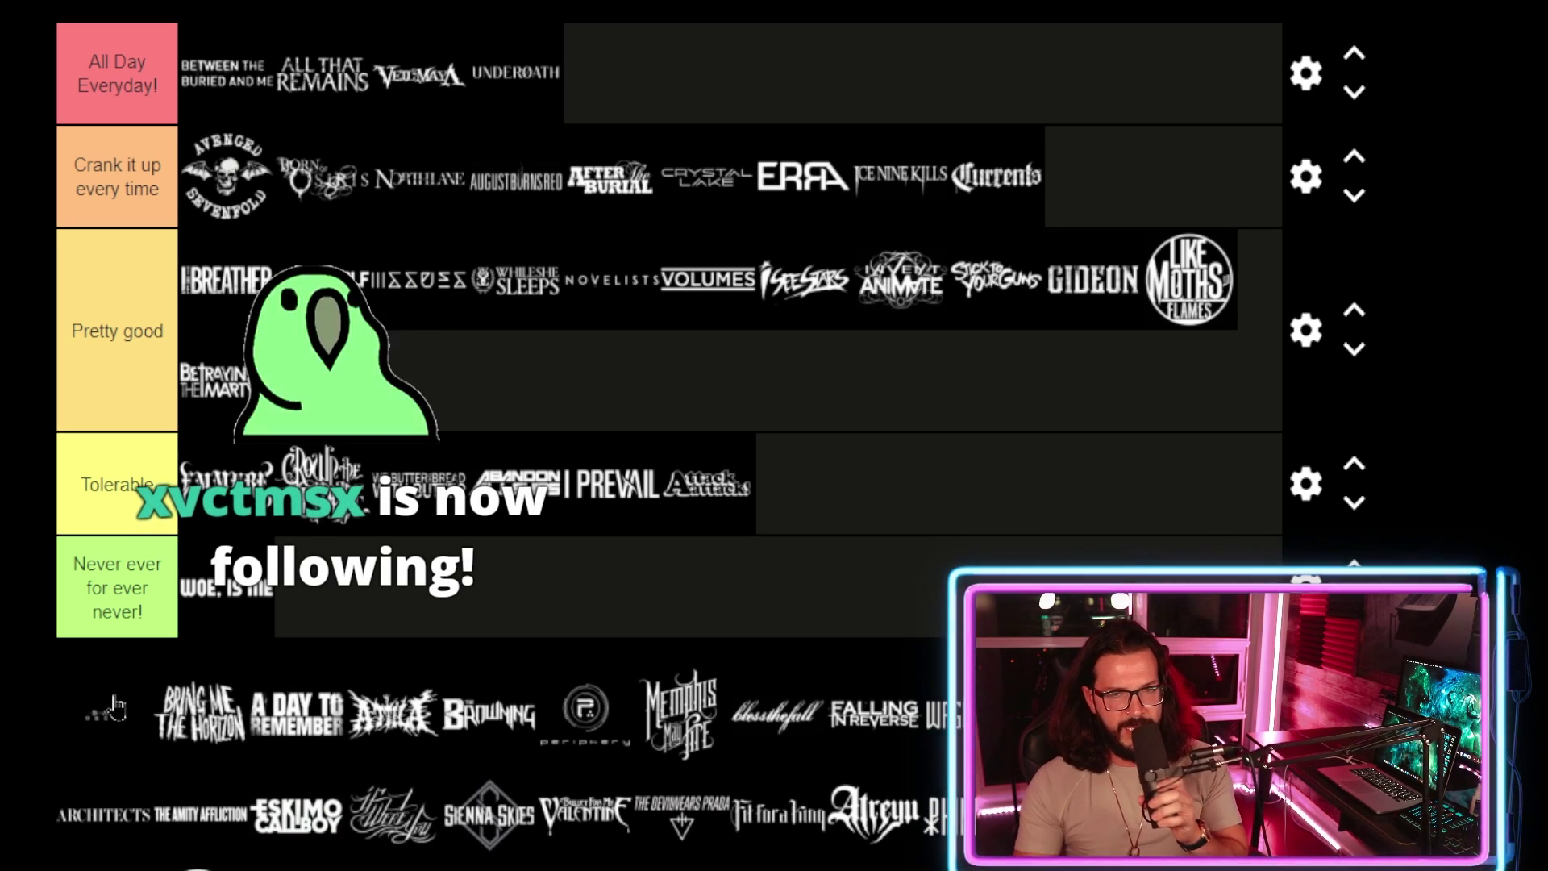
# Rank the small faint logo and A Day To Remember in Pretty good, Bring Me The Horizon in All Day Everyday!
pyautogui.moveTo(115, 708); pyautogui.dragTo(633, 416)
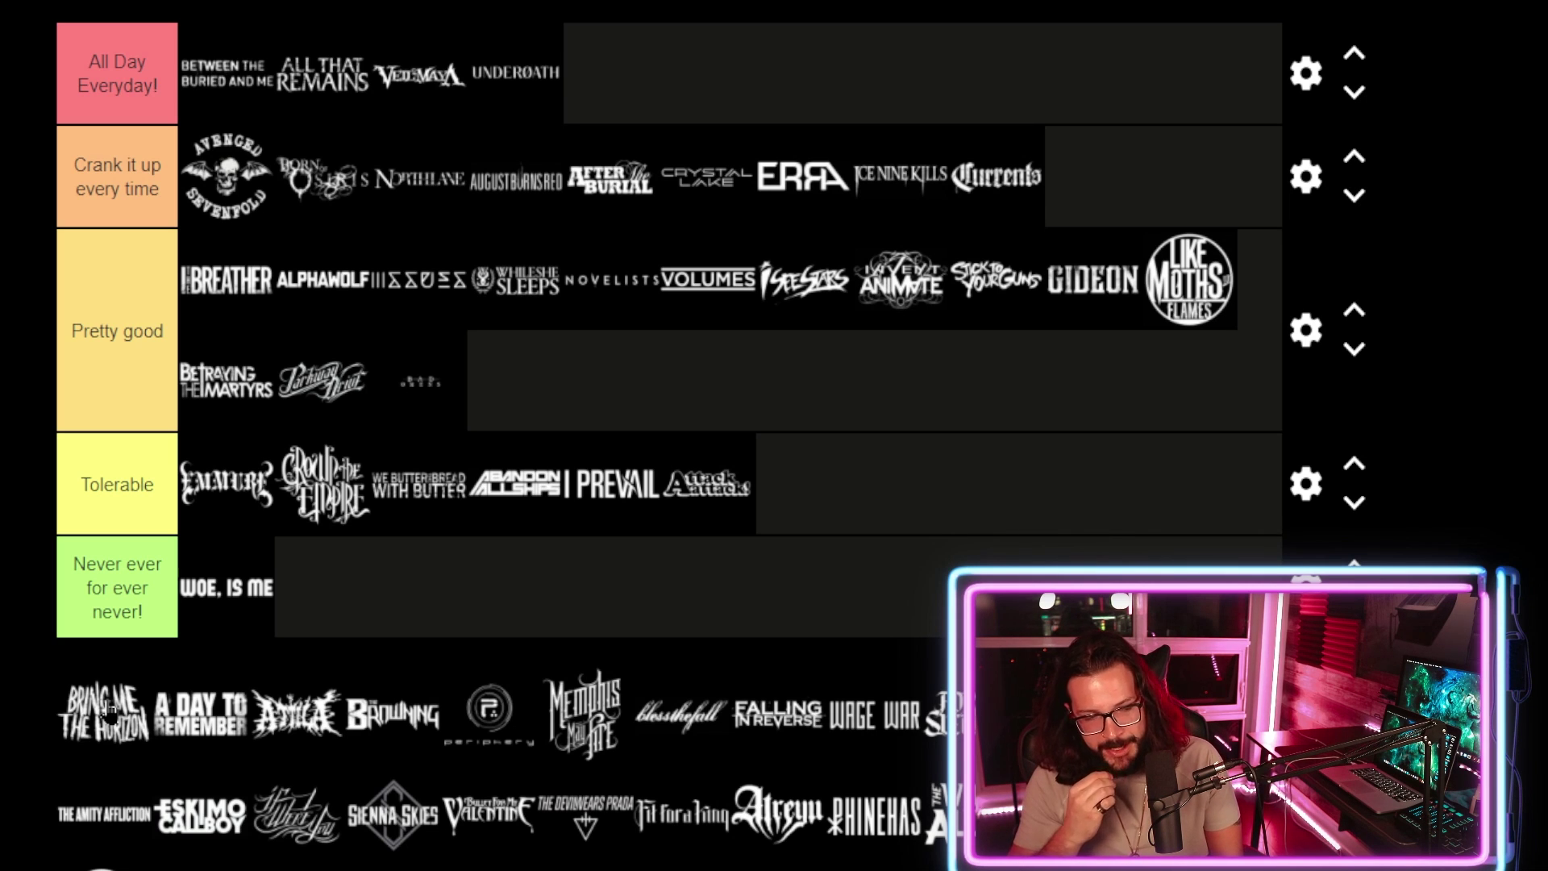
pyautogui.moveTo(107, 709); pyautogui.dragTo(754, 84)
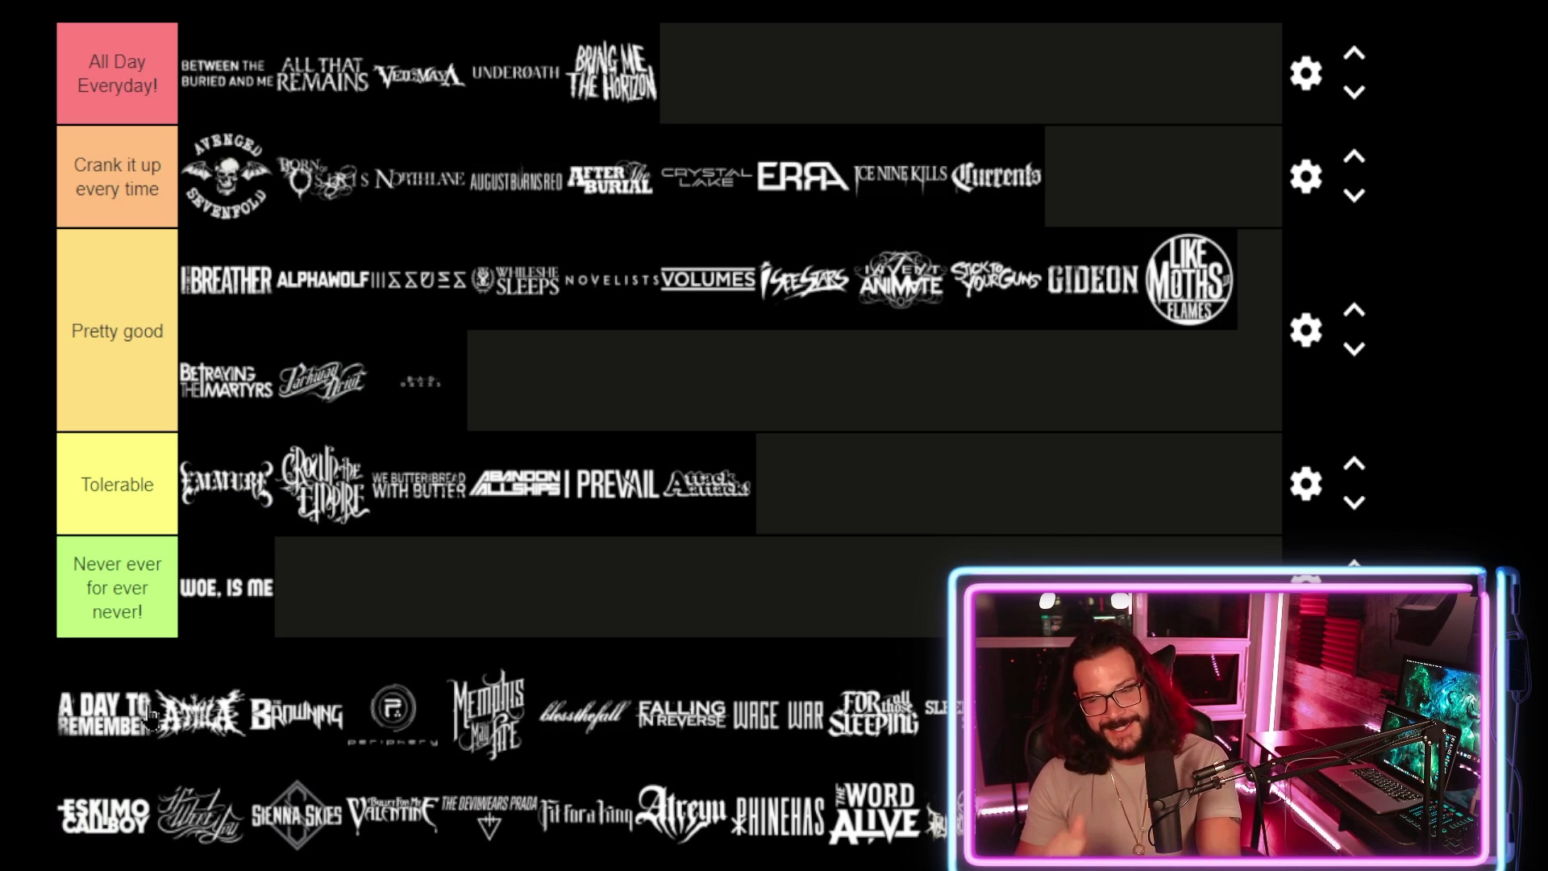
pyautogui.moveTo(109, 722); pyautogui.dragTo(629, 401)
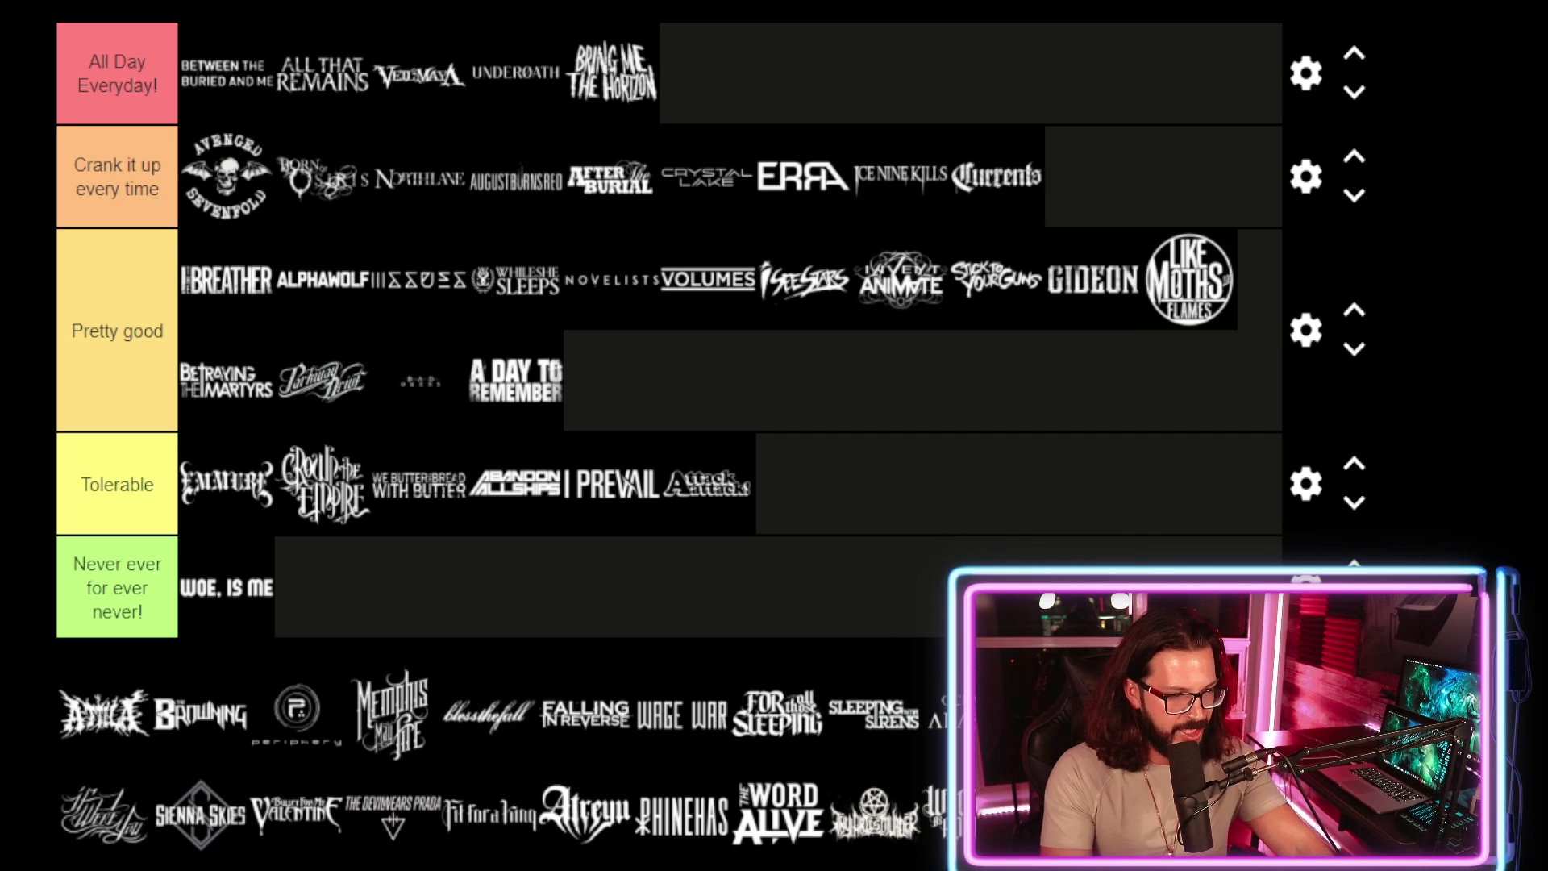
# Move Attila from Never ever to the end of Tolerable, then pick up The Browning logo.
pyautogui.moveTo(102, 714); pyautogui.dragTo(409, 621)
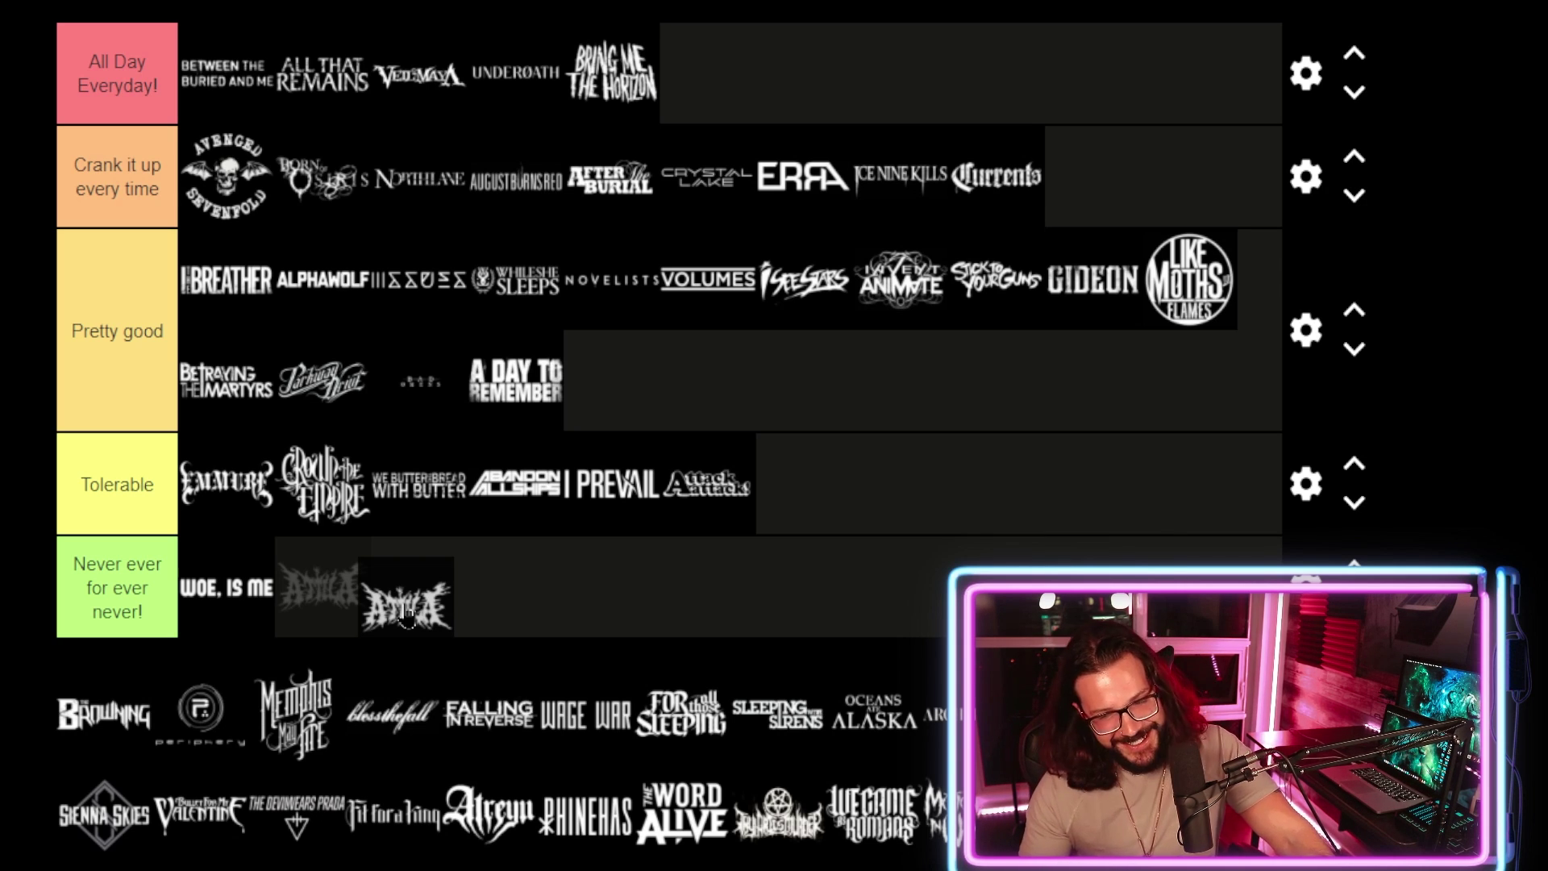
pyautogui.moveTo(407, 617); pyautogui.dragTo(849, 536)
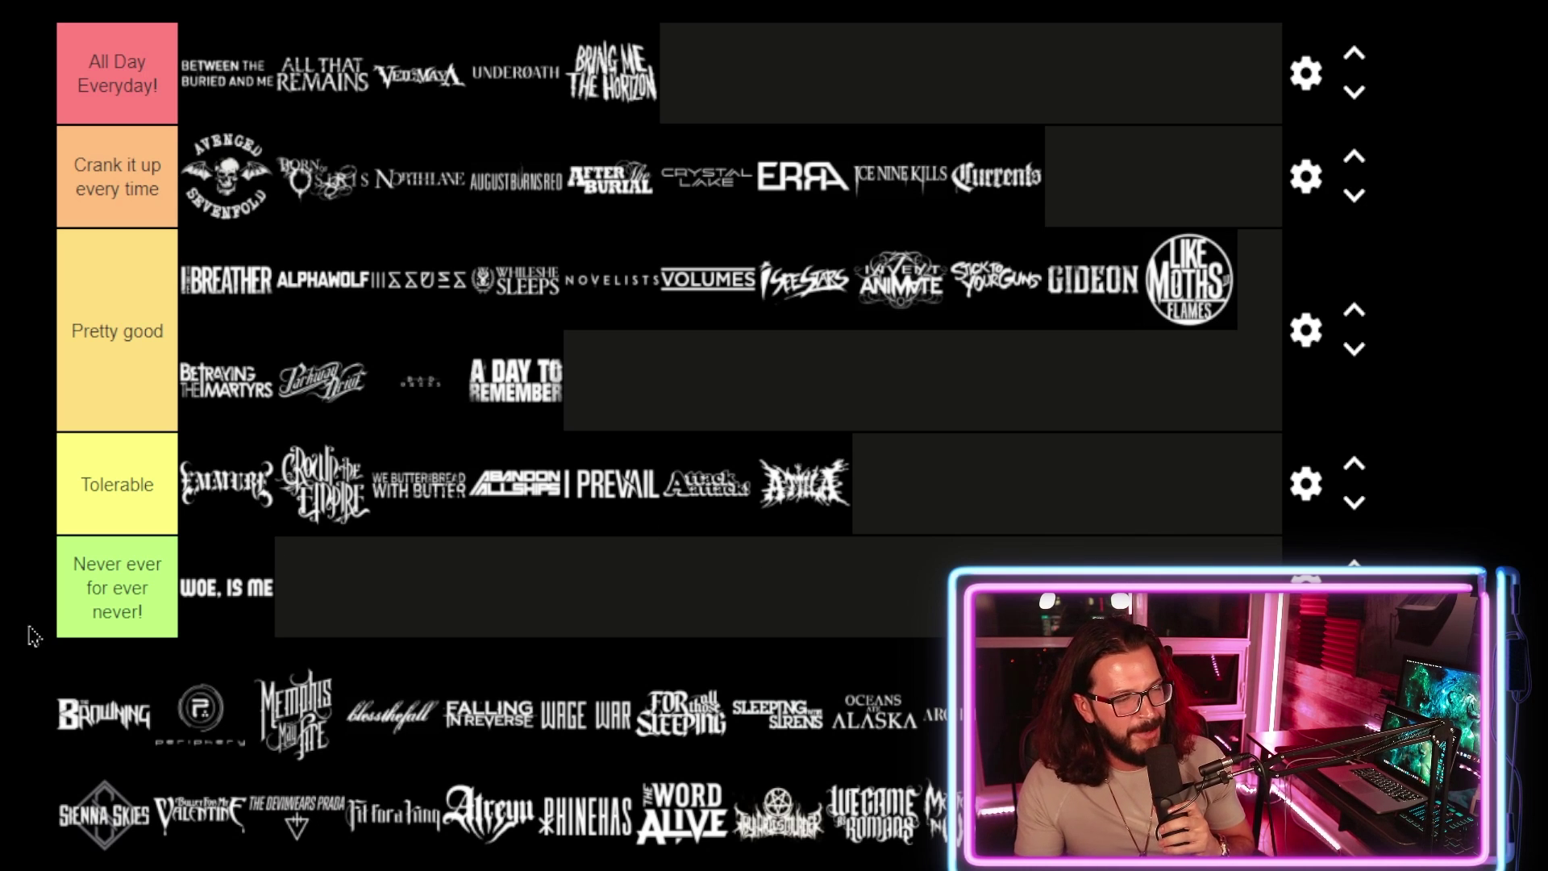
pyautogui.moveTo(83, 737); pyautogui.dragTo(80, 736)
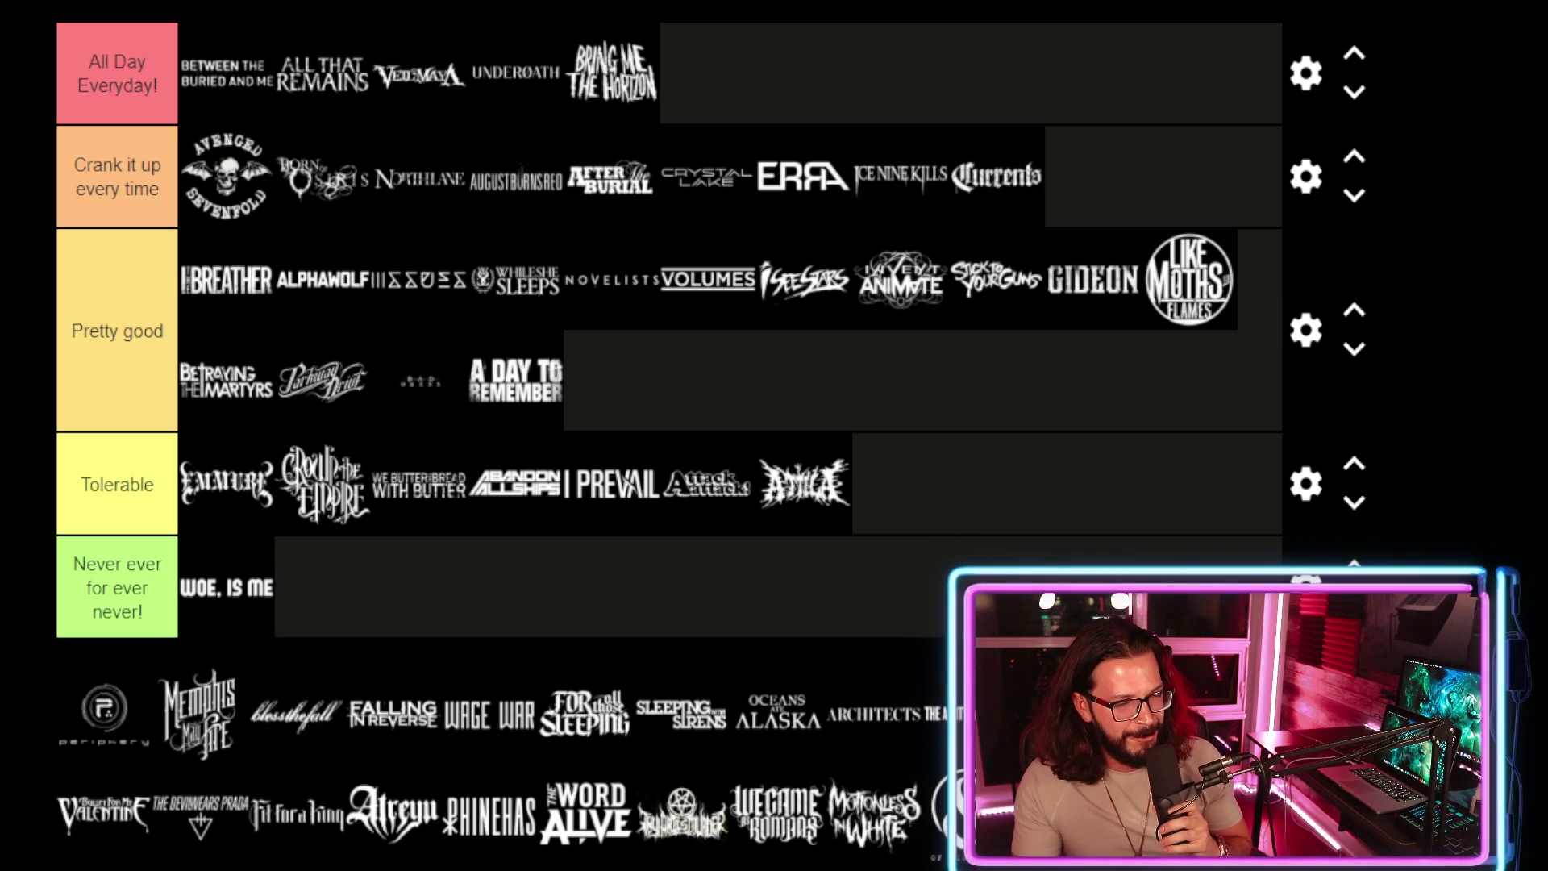
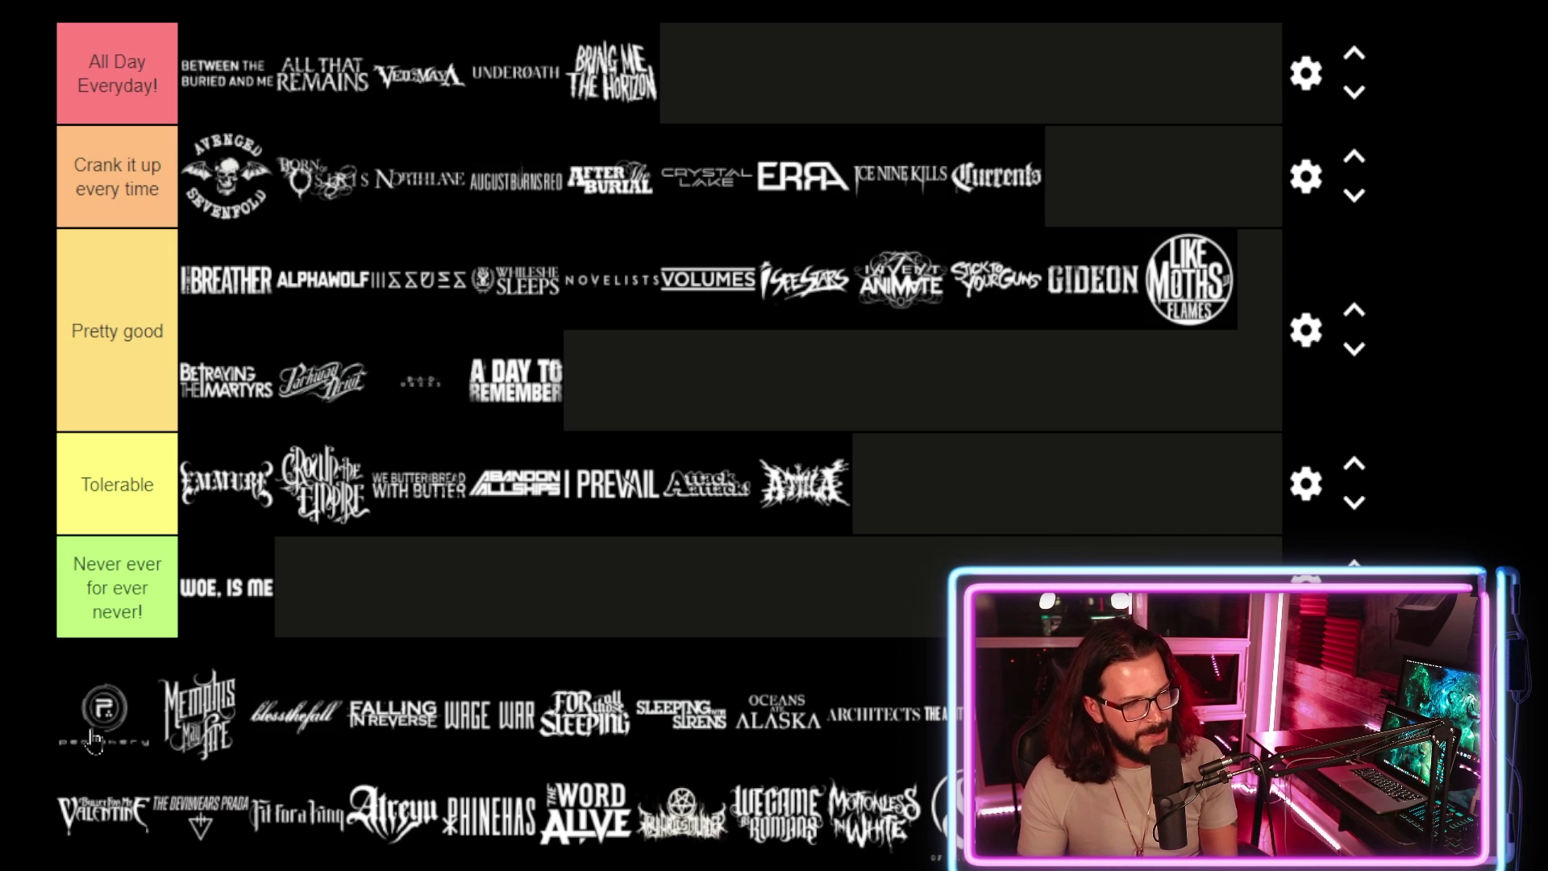
# Place Periphery in the 'Crank it up every time' tier after Currents.
pyautogui.moveTo(93, 738); pyautogui.dragTo(1088, 197)
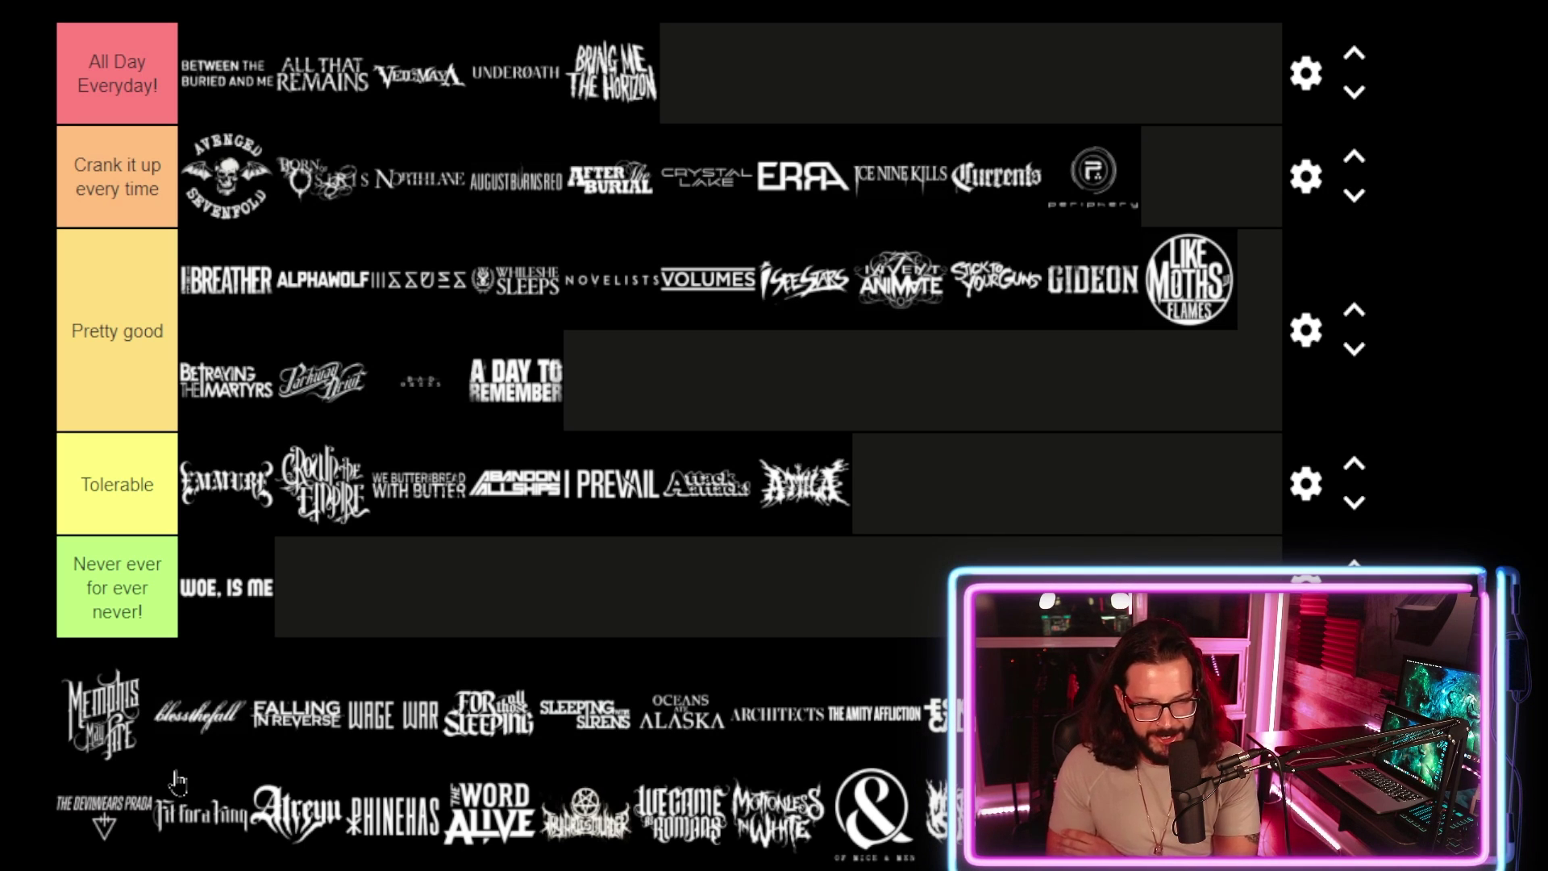
# Put Memphis May Fire in the 'Never ever for ever never!' tier.
pyautogui.moveTo(100, 713); pyautogui.dragTo(387, 593)
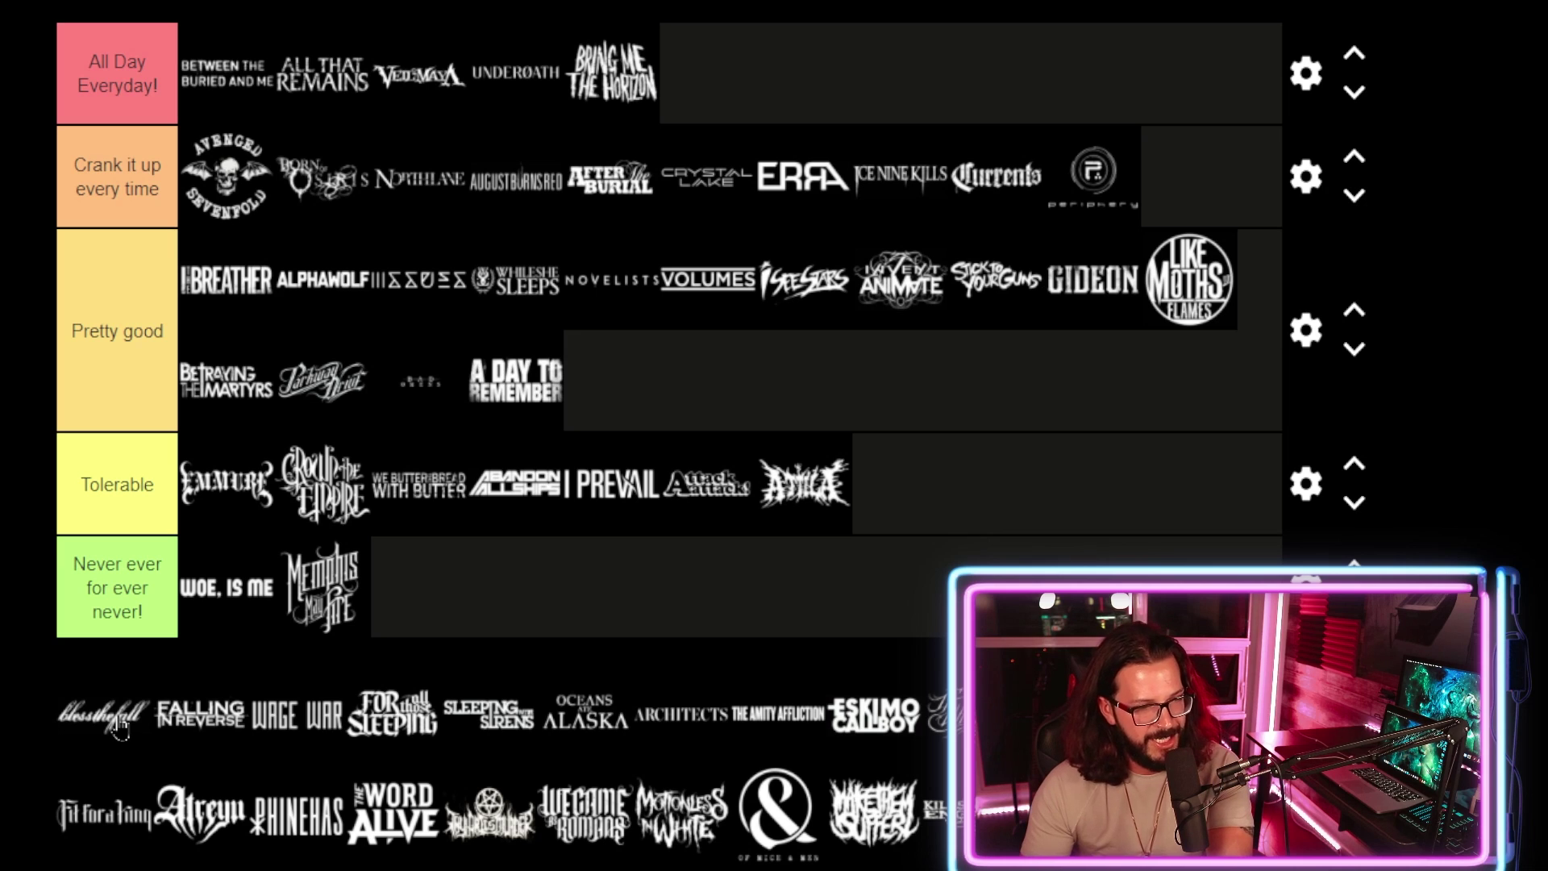
# Rank blessthefall at the end of the Tolerable tier, then drag another logo down to the bottom tier.
pyautogui.moveTo(119, 728); pyautogui.dragTo(995, 522)
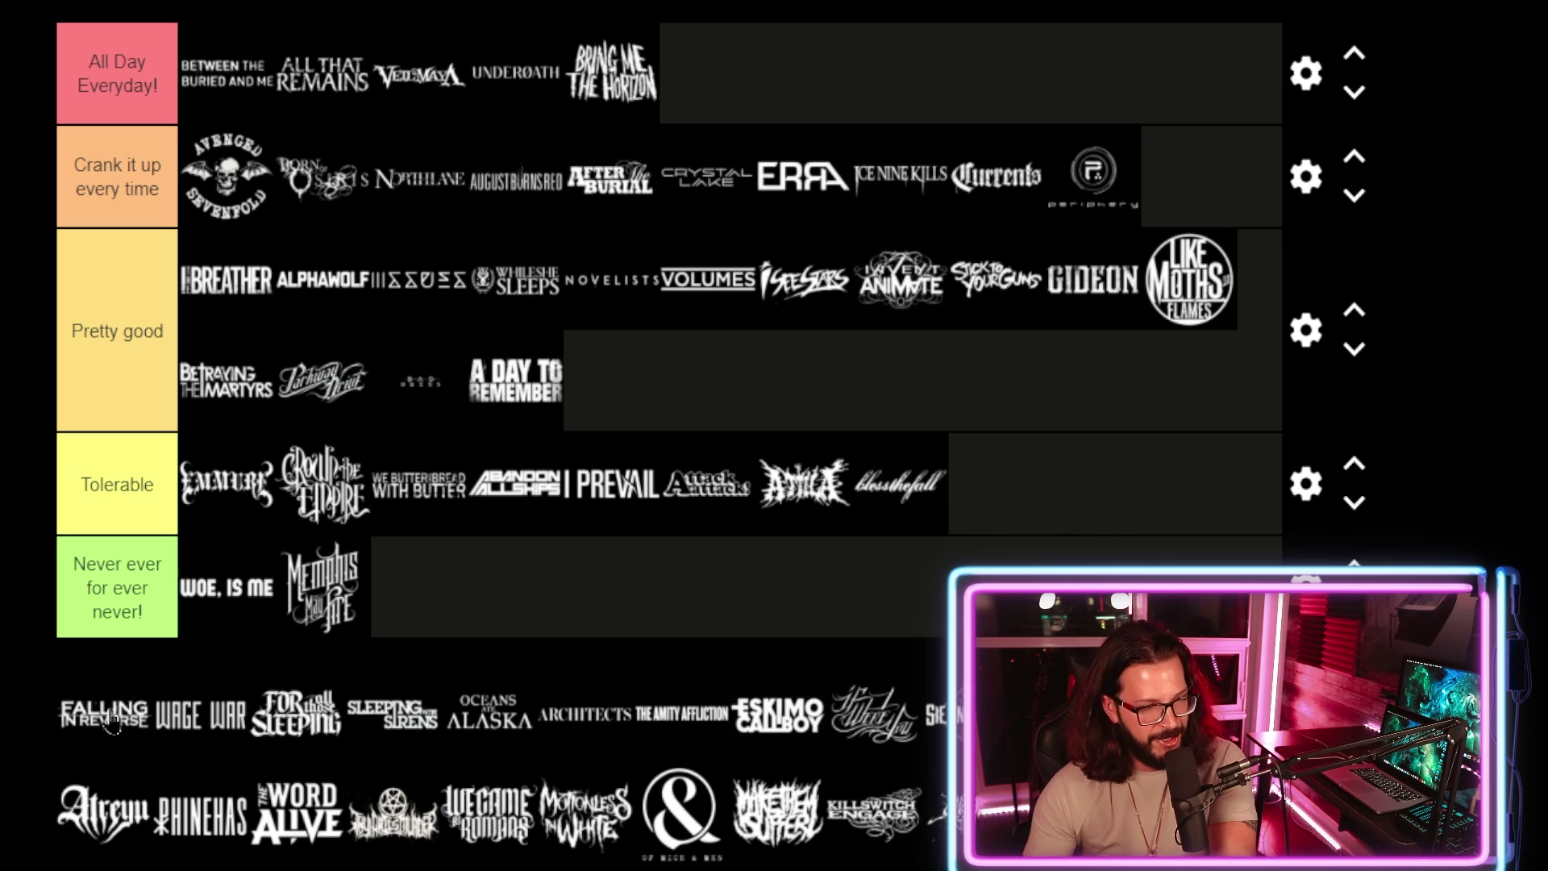
pyautogui.moveTo(113, 725); pyautogui.dragTo(790, 870)
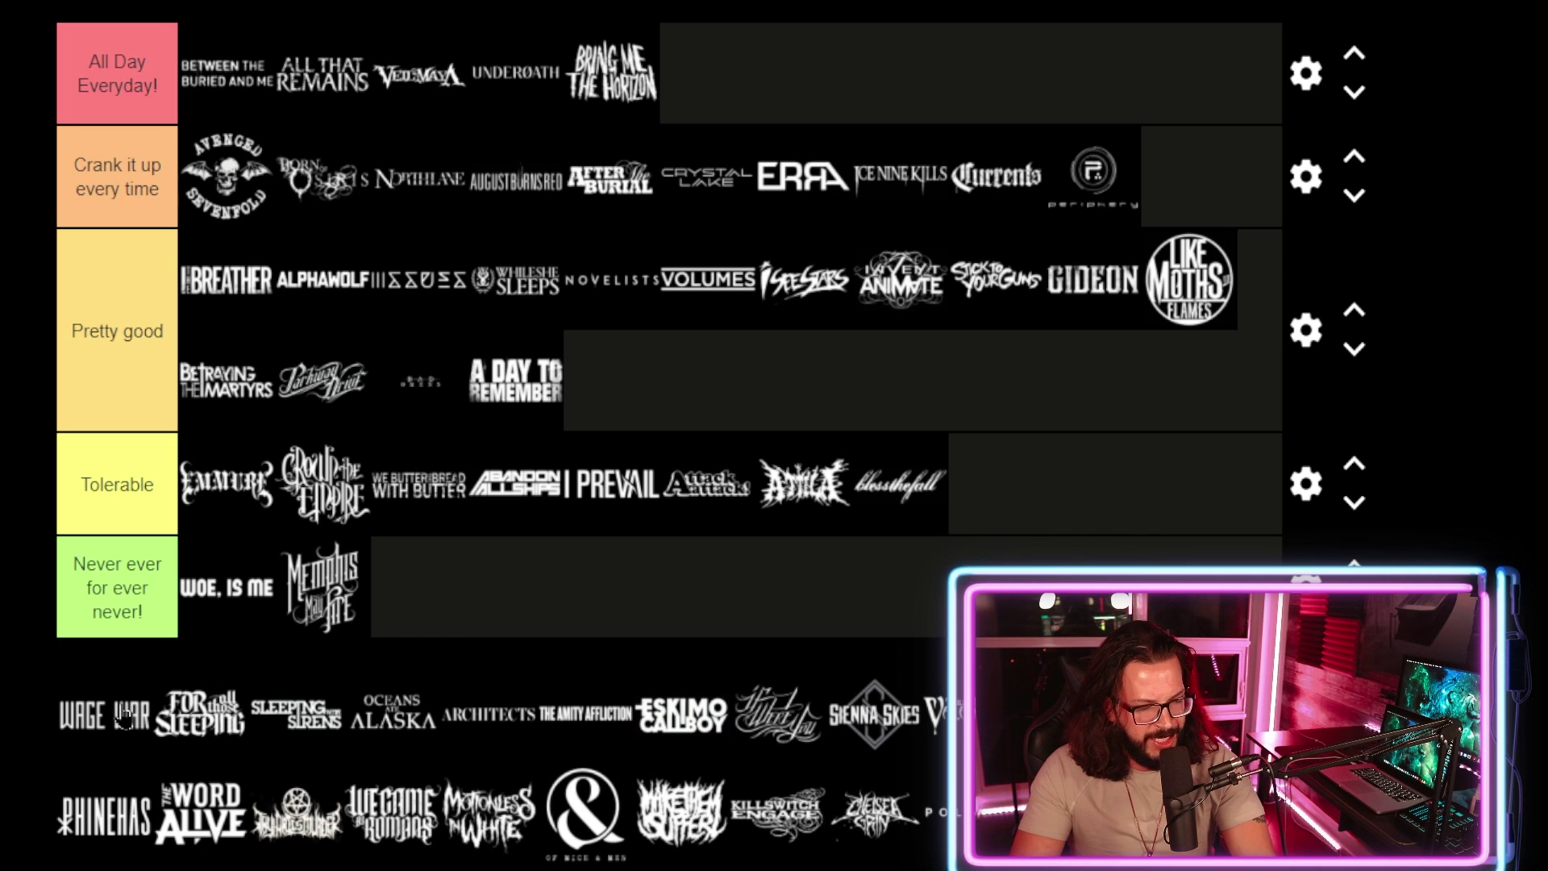
# Rank WAGE WAR in 'Pretty good' after A Day to Remember.
pyautogui.moveTo(125, 720); pyautogui.dragTo(681, 404)
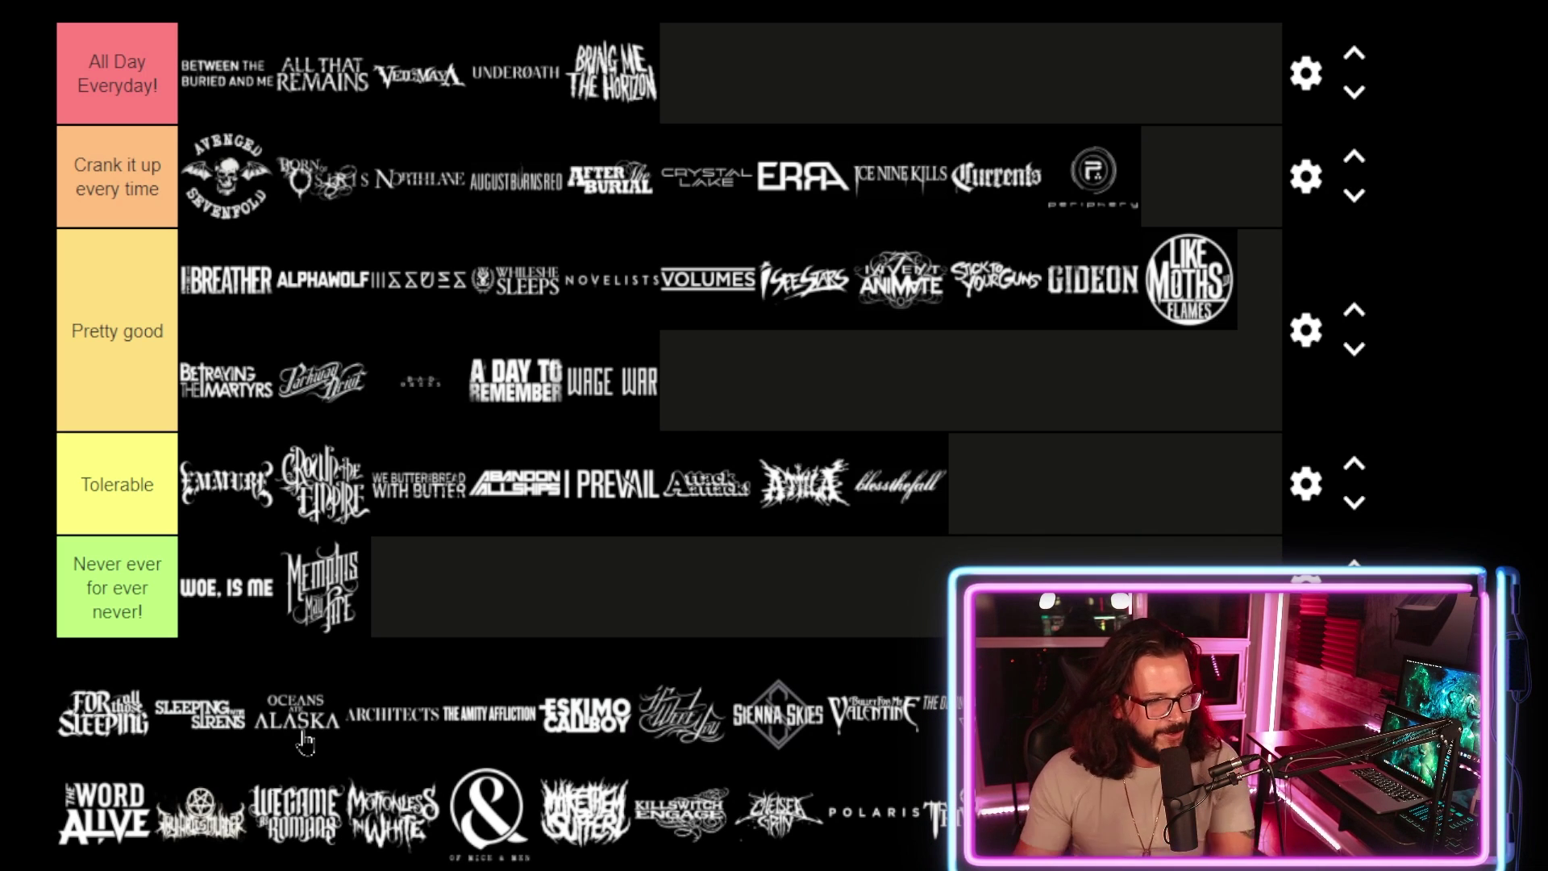
pyautogui.hscroll(1, 129, 725)
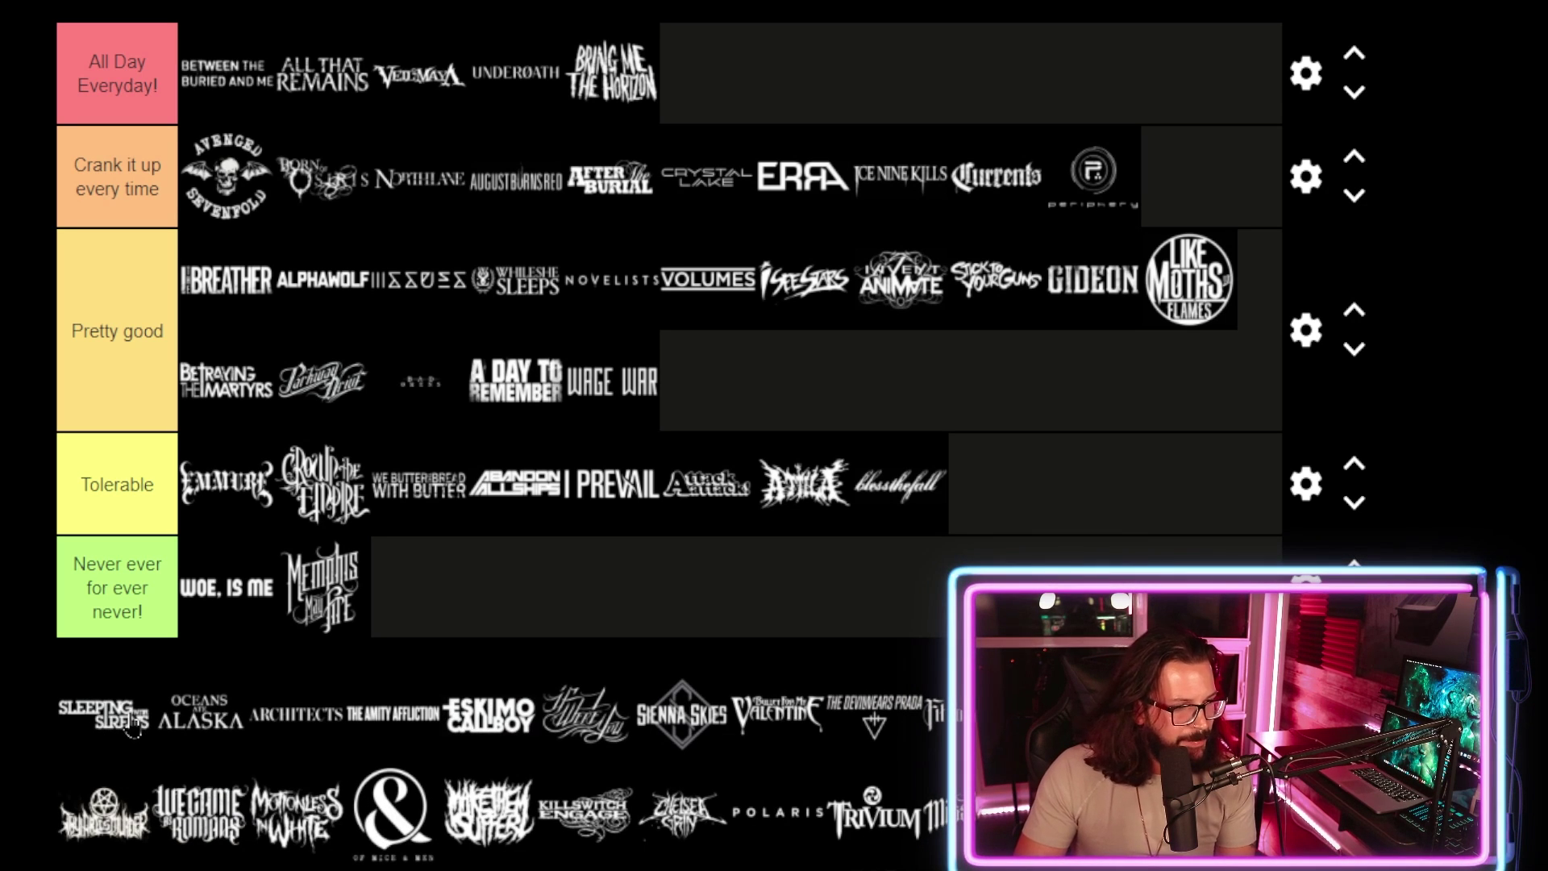
pyautogui.hscroll(1, 129, 726)
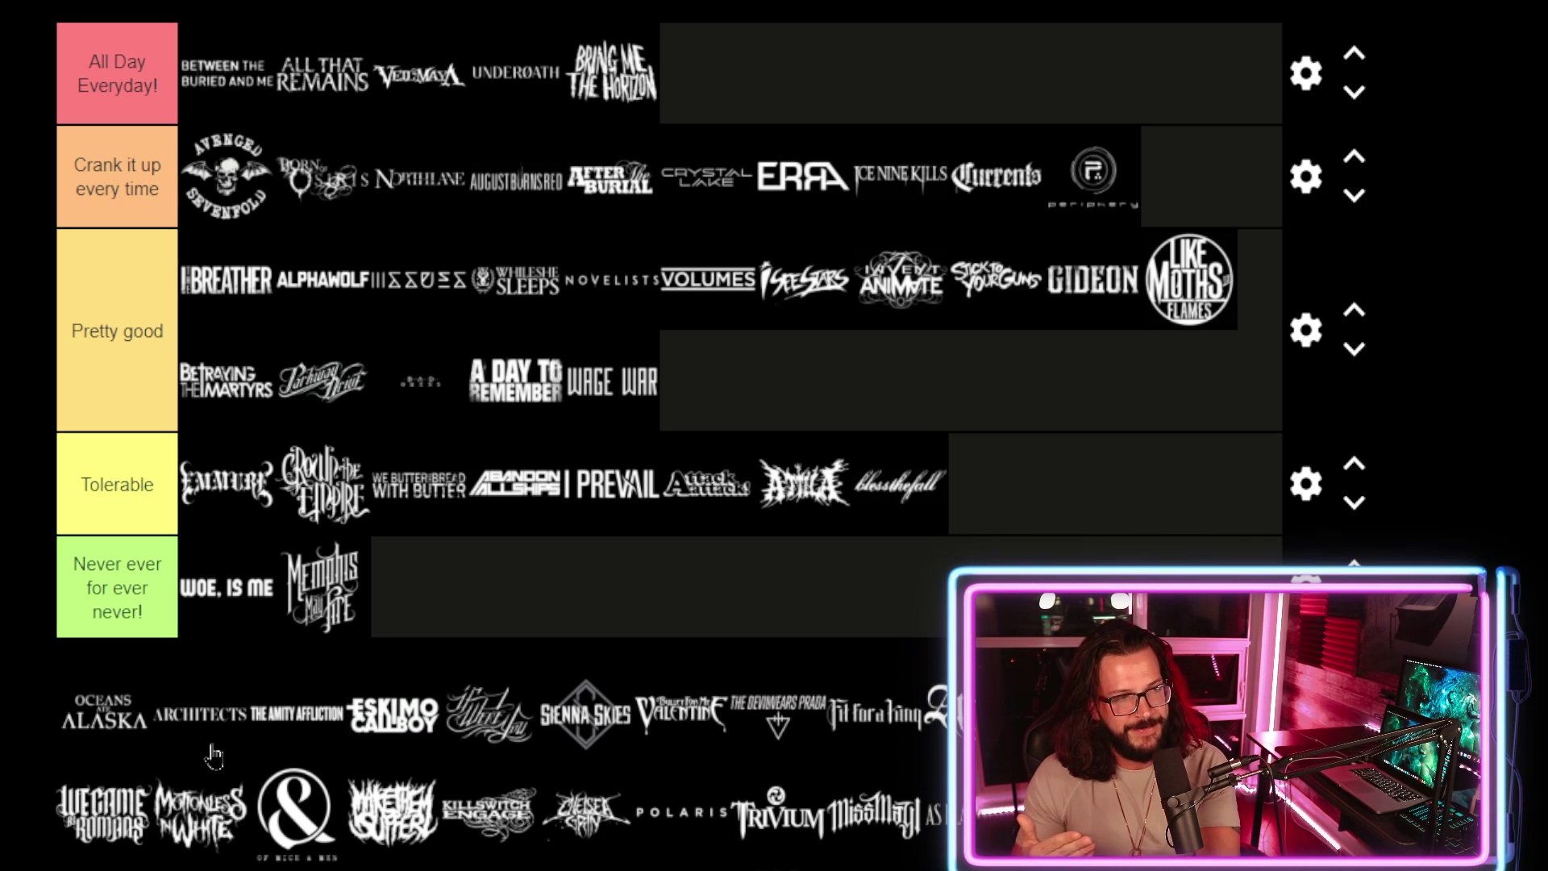
# Settle Oceans Ate Alaska after WAGE WAR in 'Pretty good', then put ARCHITECTS in 'All Day Everyday!'.
pyautogui.moveTo(106, 711); pyautogui.dragTo(871, 391)
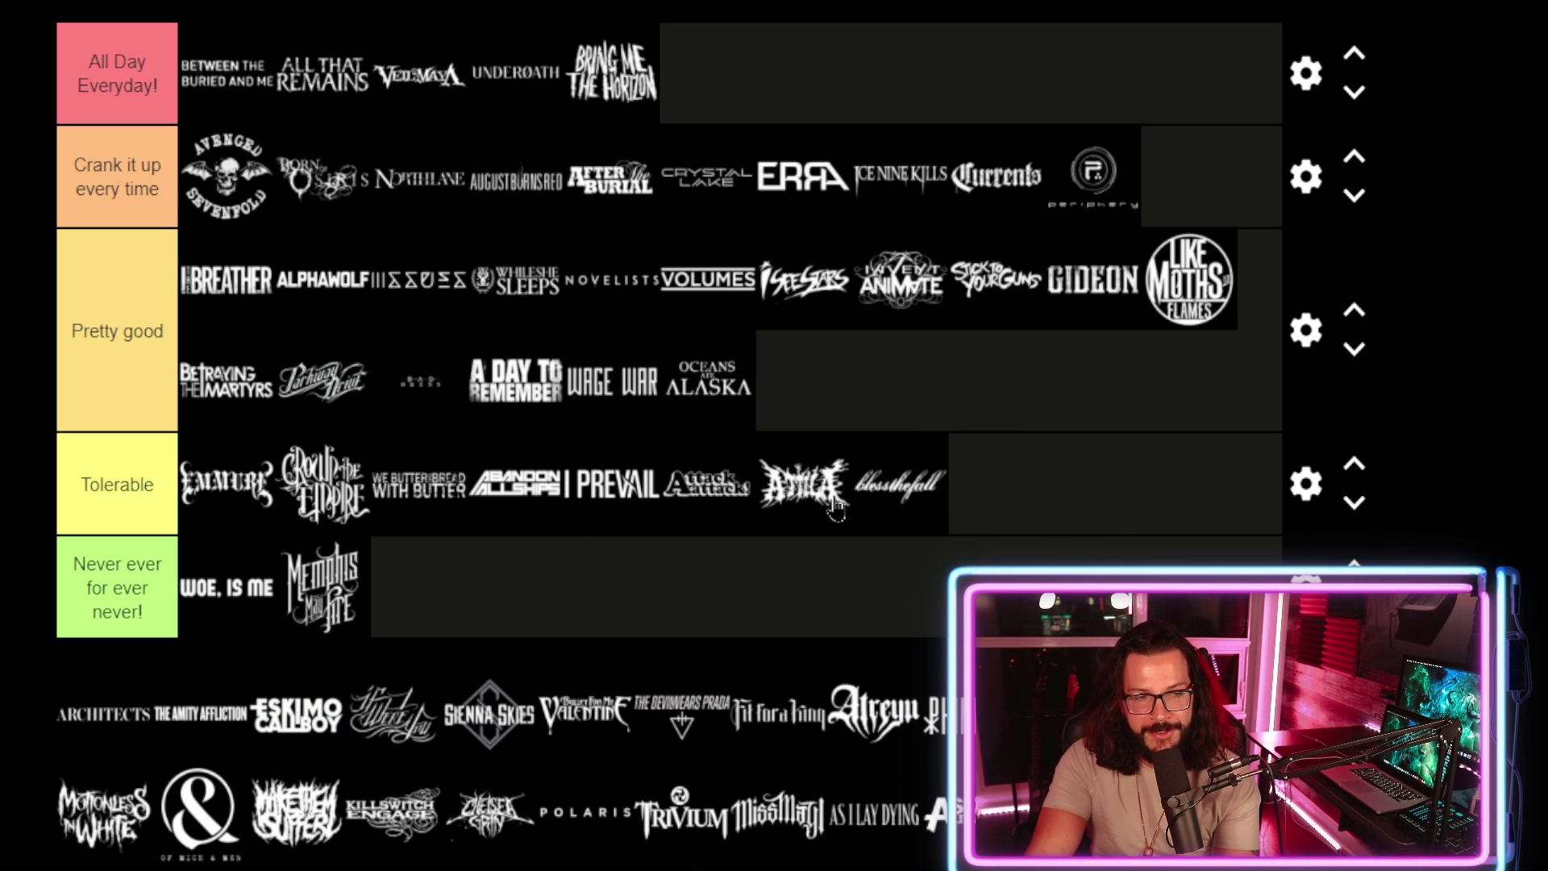
pyautogui.moveTo(733, 391); pyautogui.dragTo(770, 428)
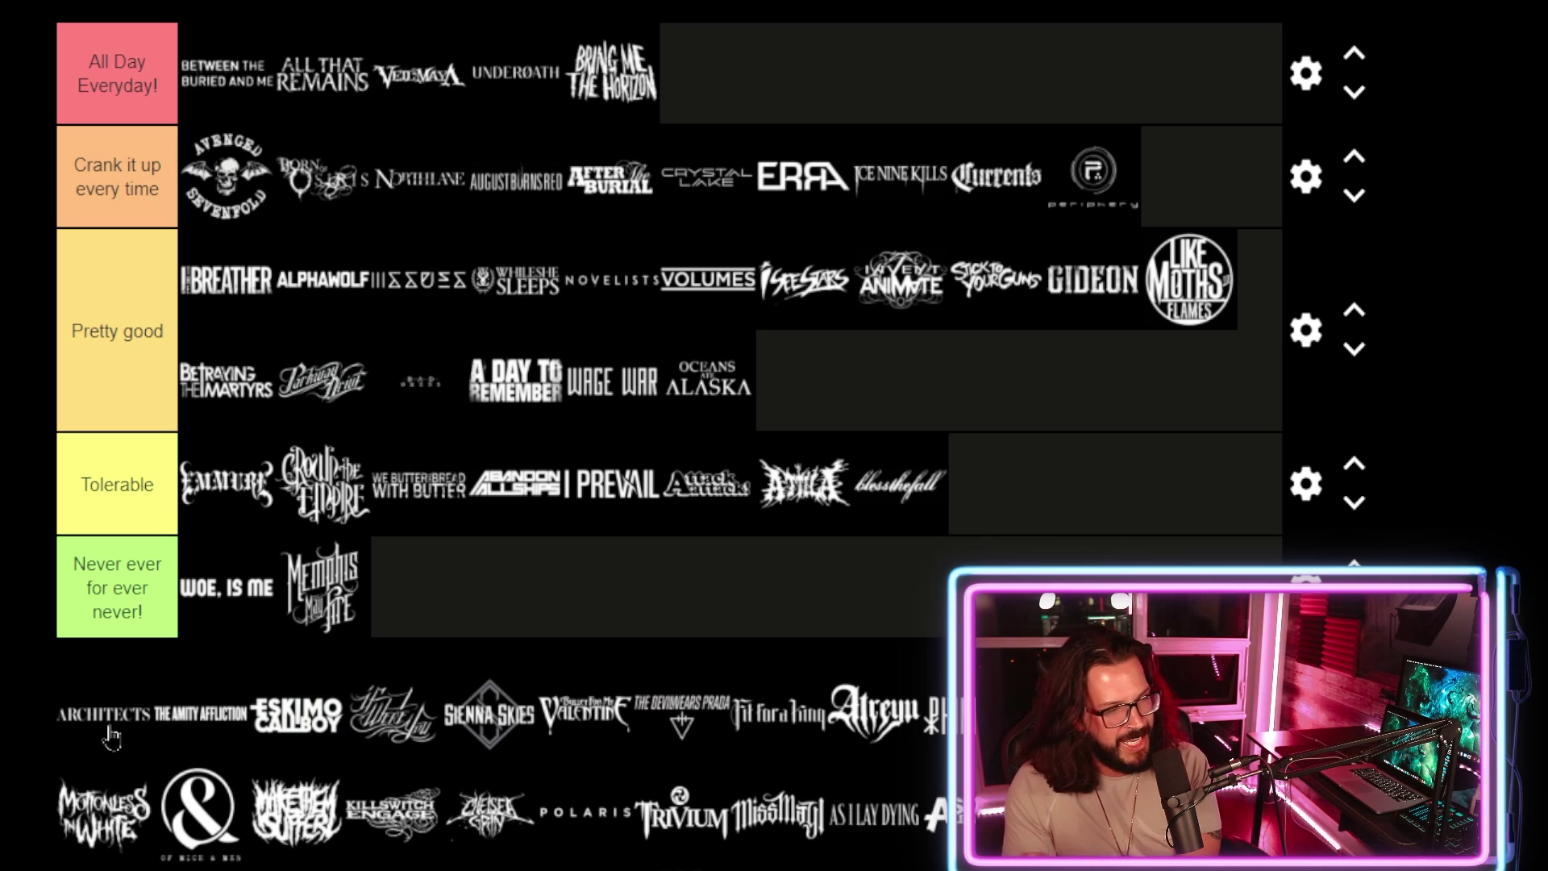
pyautogui.moveTo(111, 736); pyautogui.dragTo(736, 97)
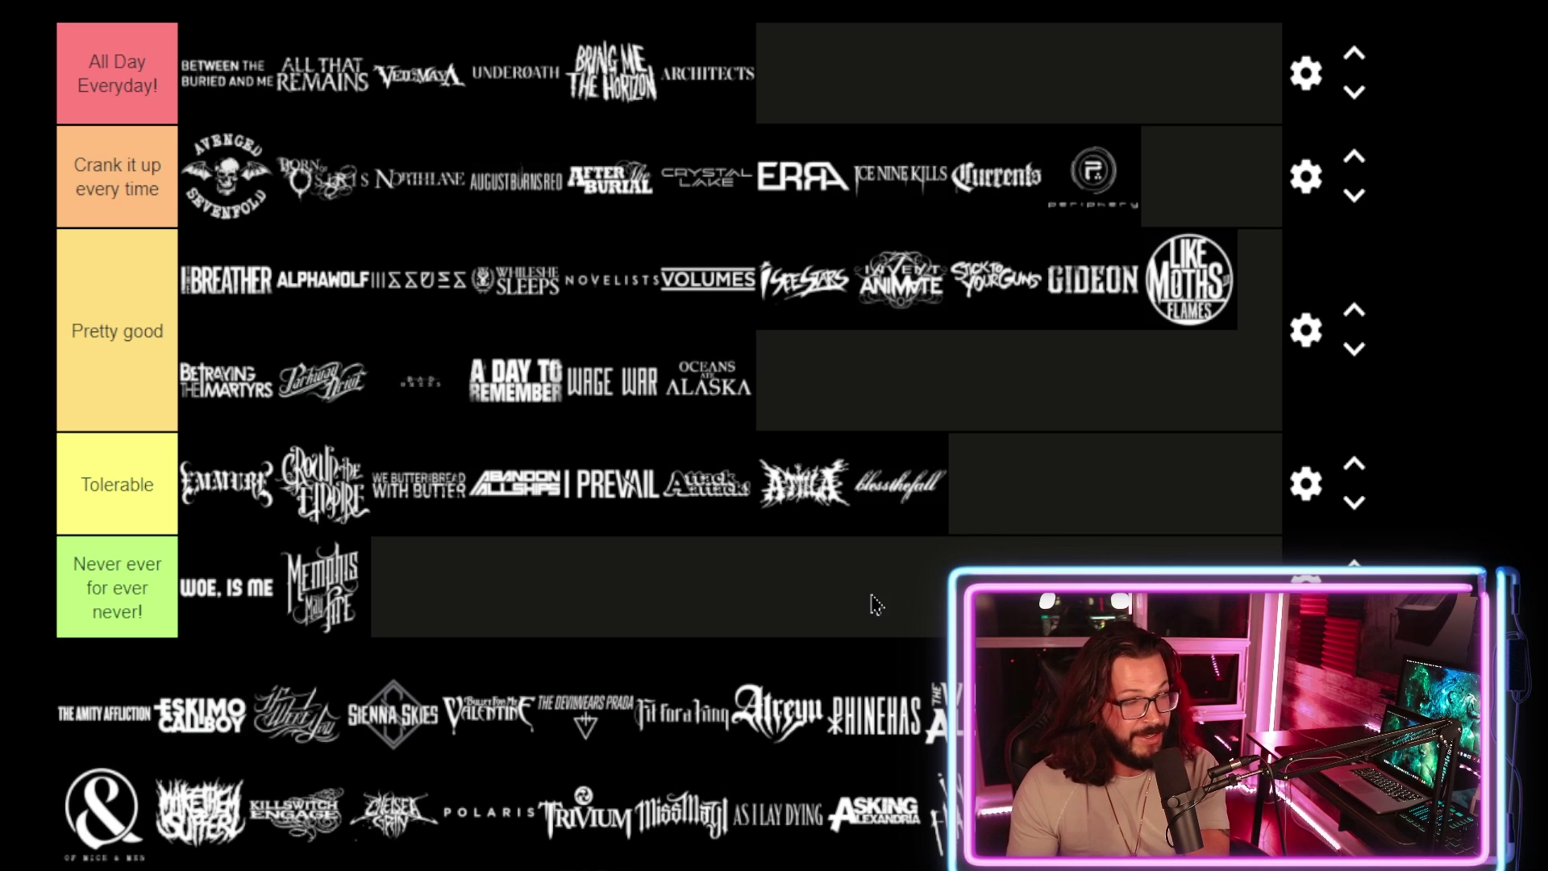
# Keep ARCHITECTS in 'All Day Everyday!' and add The Amity Affliction after blessthefall in Tolerable.
pyautogui.moveTo(708, 73); pyautogui.dragTo(728, 2)
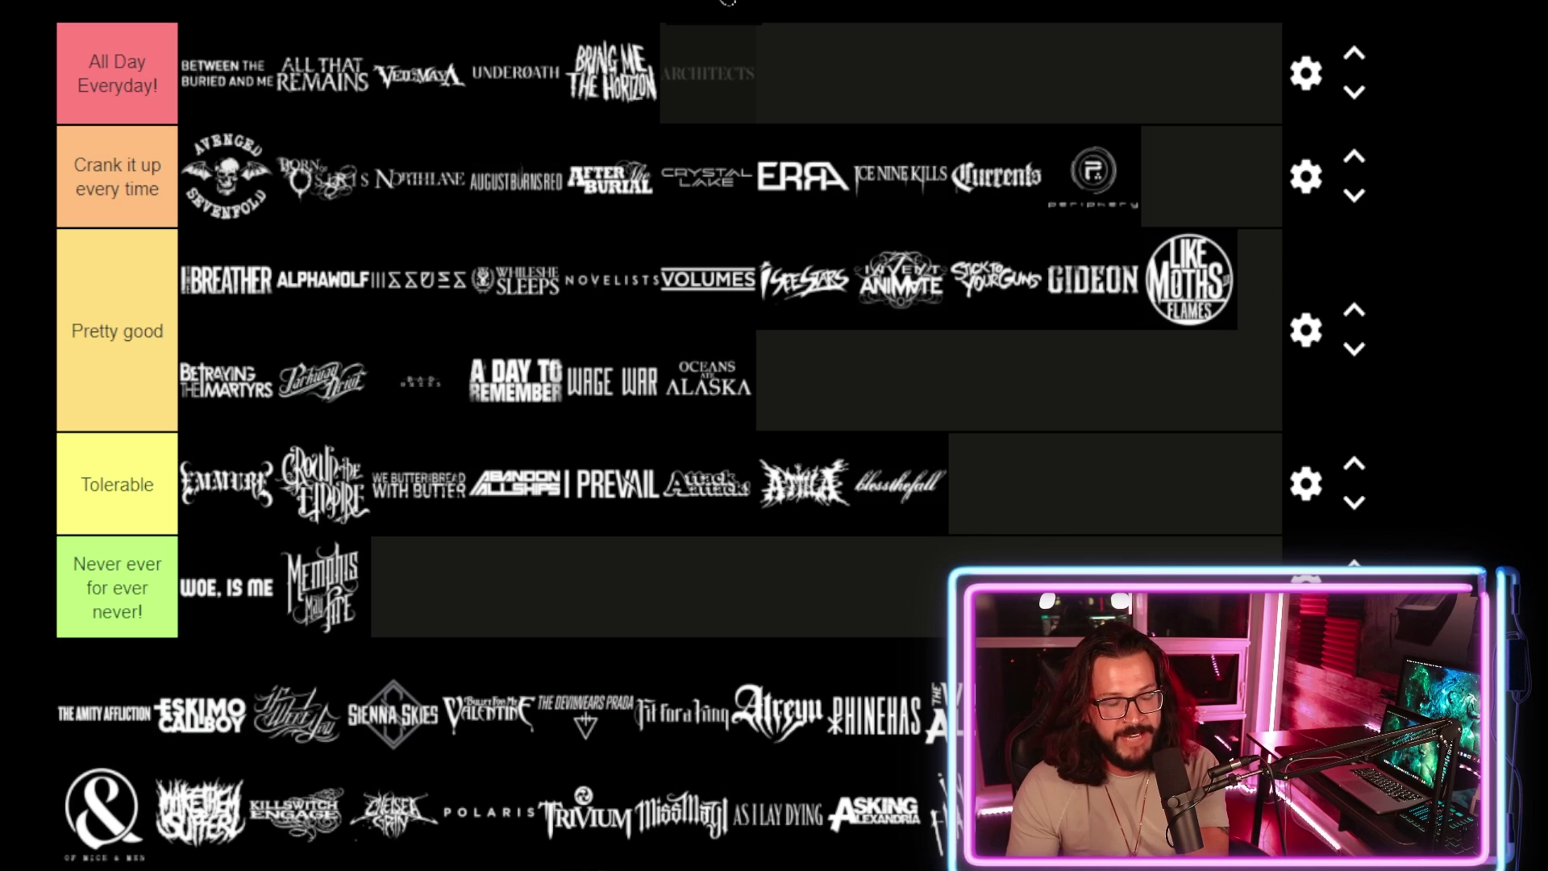
pyautogui.moveTo(727, 2); pyautogui.dragTo(708, 74)
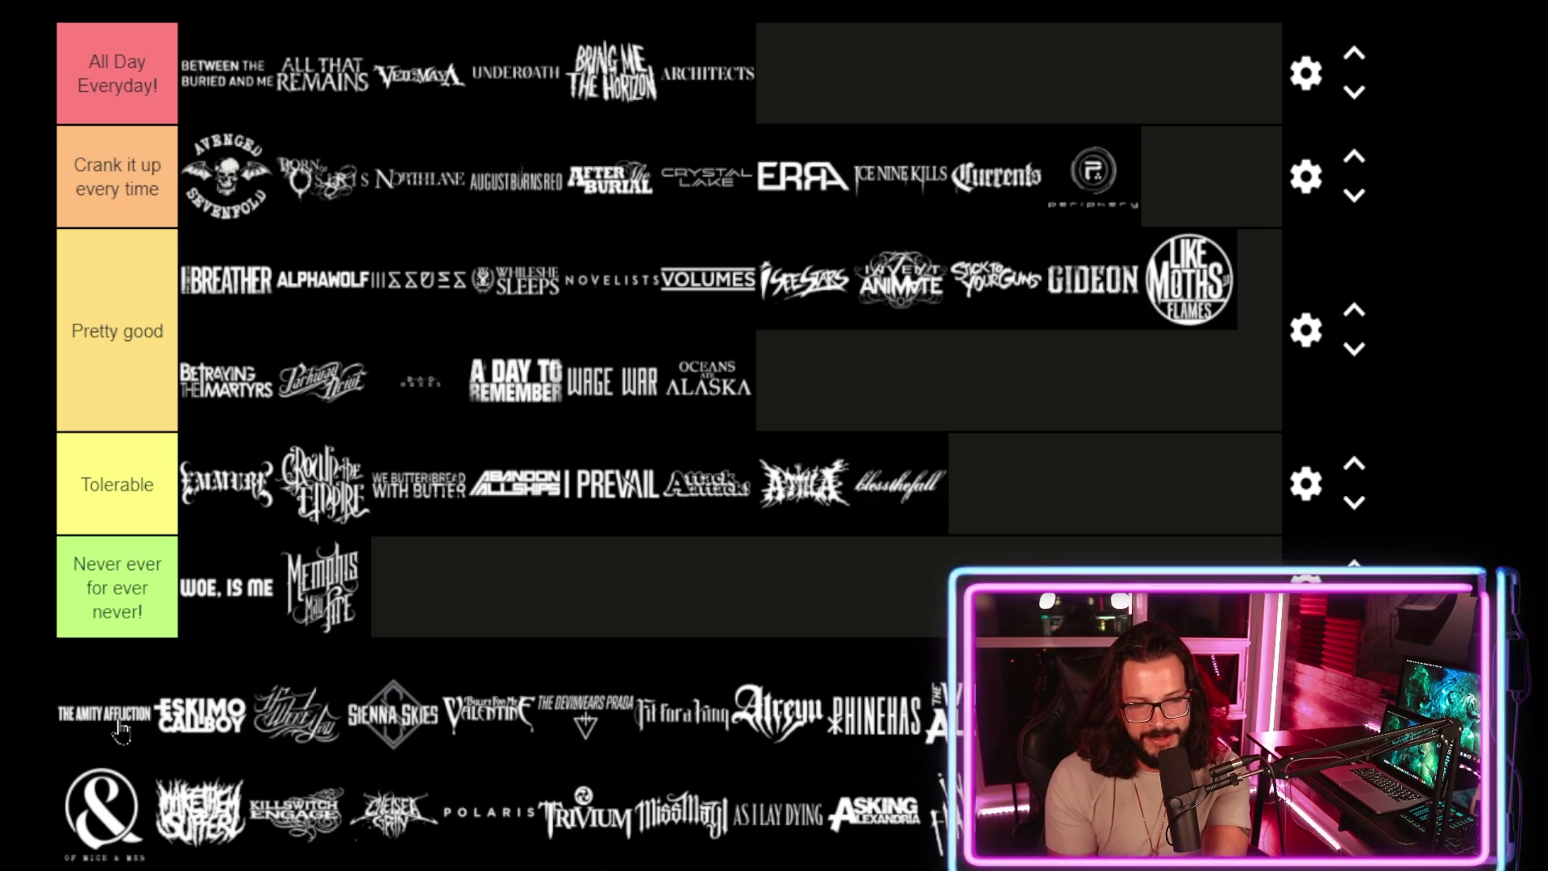
pyautogui.moveTo(121, 730); pyautogui.dragTo(850, 525)
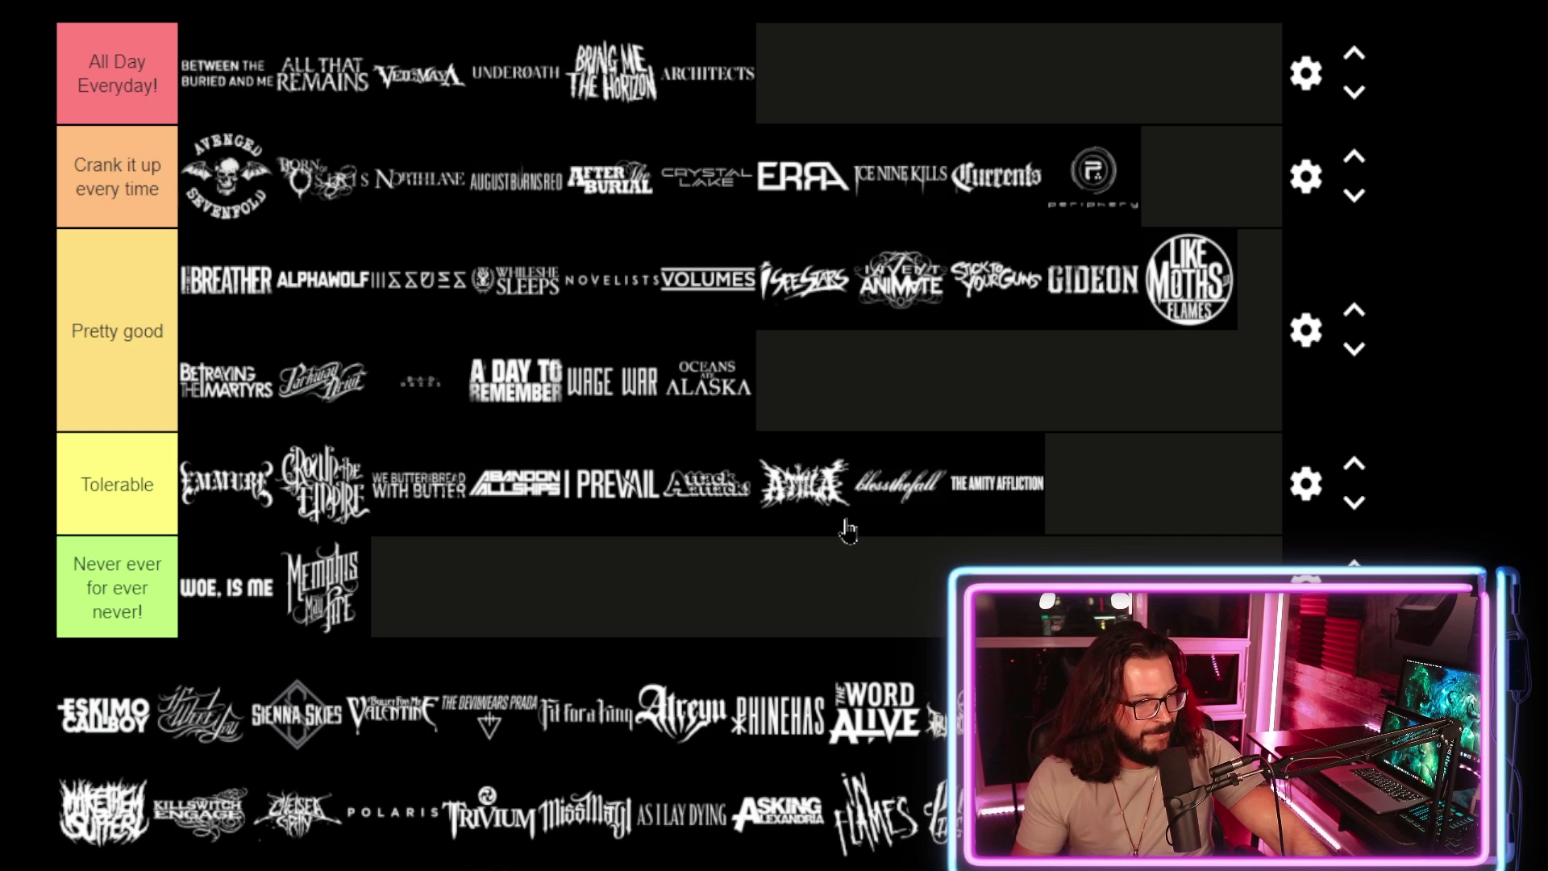
# Place Eskimo Callboy after Oceans Ate Alaska at the end of 'Pretty good'.
pyautogui.moveTo(105, 710); pyautogui.dragTo(878, 417)
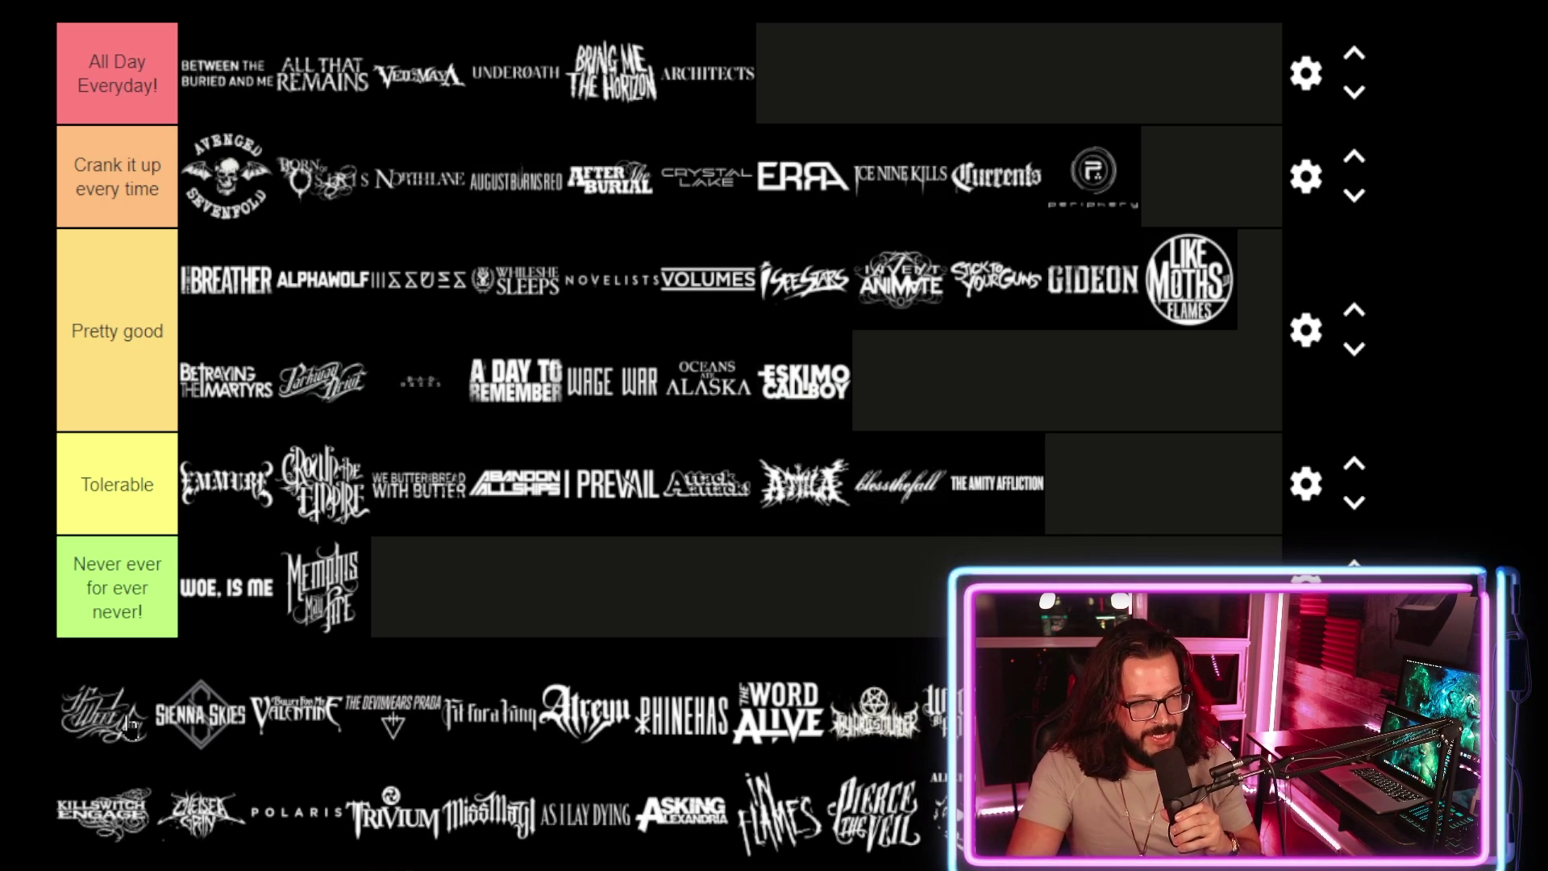
# Add the script-lettered logo after Eskimo Callboy in 'Pretty good'.
pyautogui.moveTo(100, 713); pyautogui.dragTo(1048, 375)
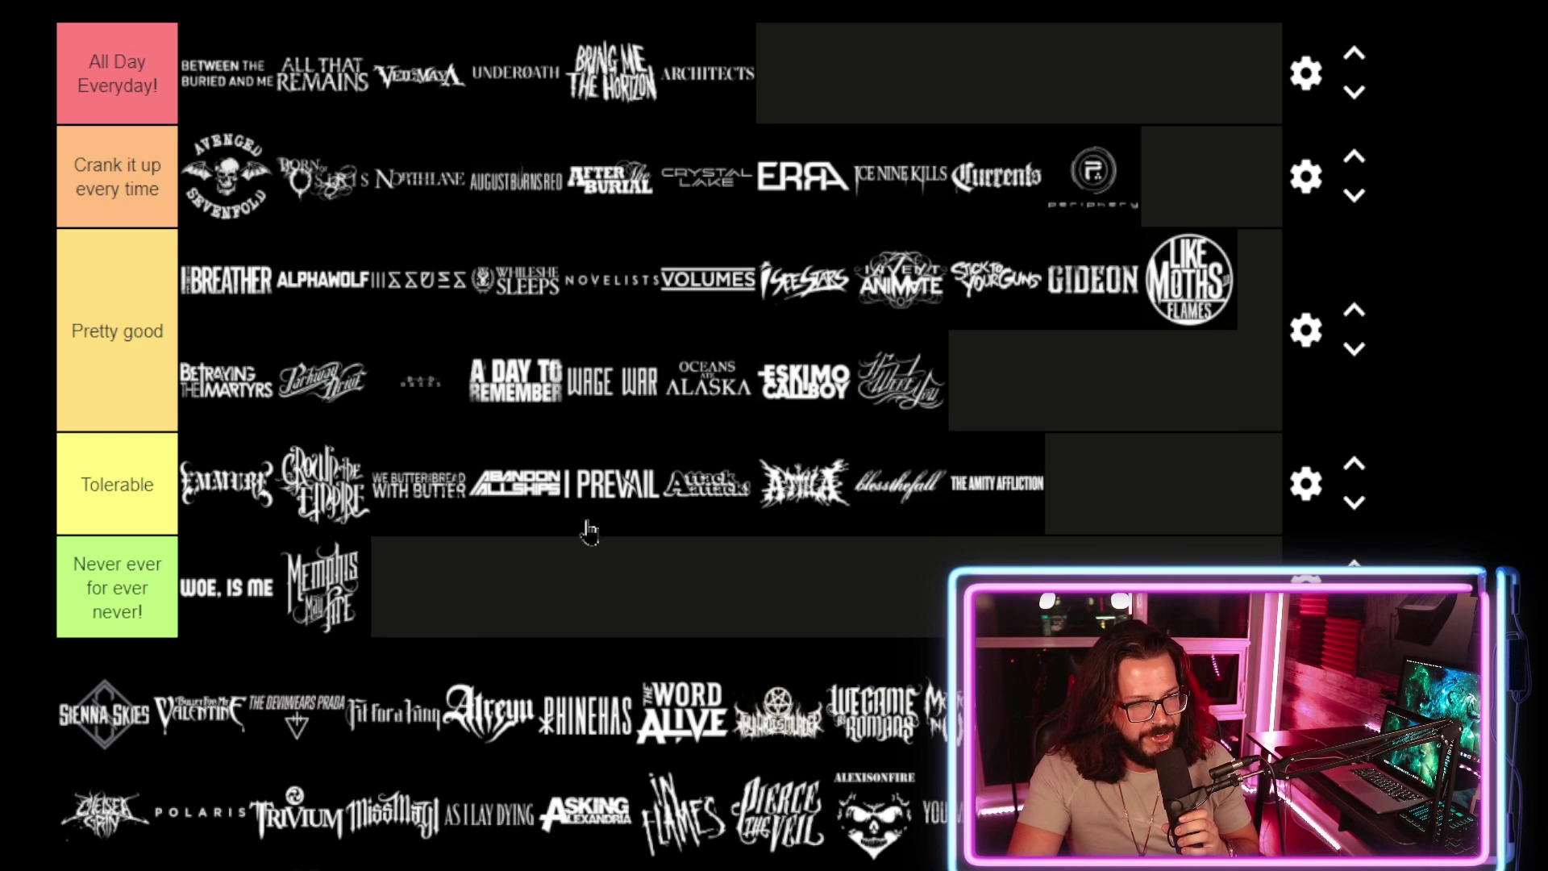
# Move the Sienna Skies logo out of the unranked pool.
pyautogui.moveTo(115, 712); pyautogui.dragTo(1129, 613)
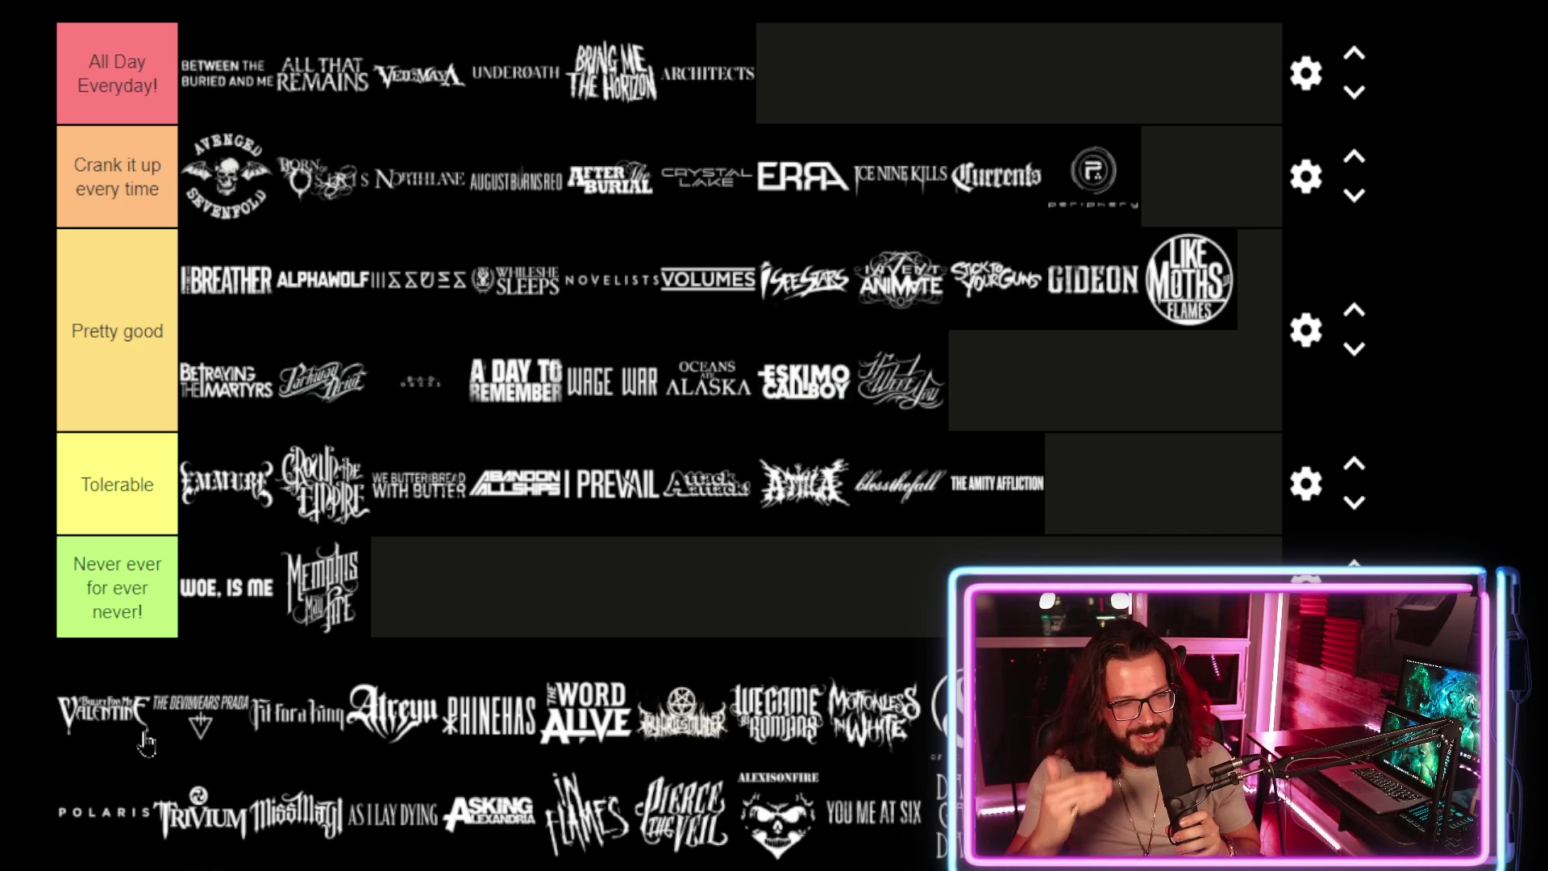
# Put Bullet For My Valentine after the script logo at the end of 'Pretty good'.
pyautogui.moveTo(146, 743); pyautogui.dragTo(1031, 387)
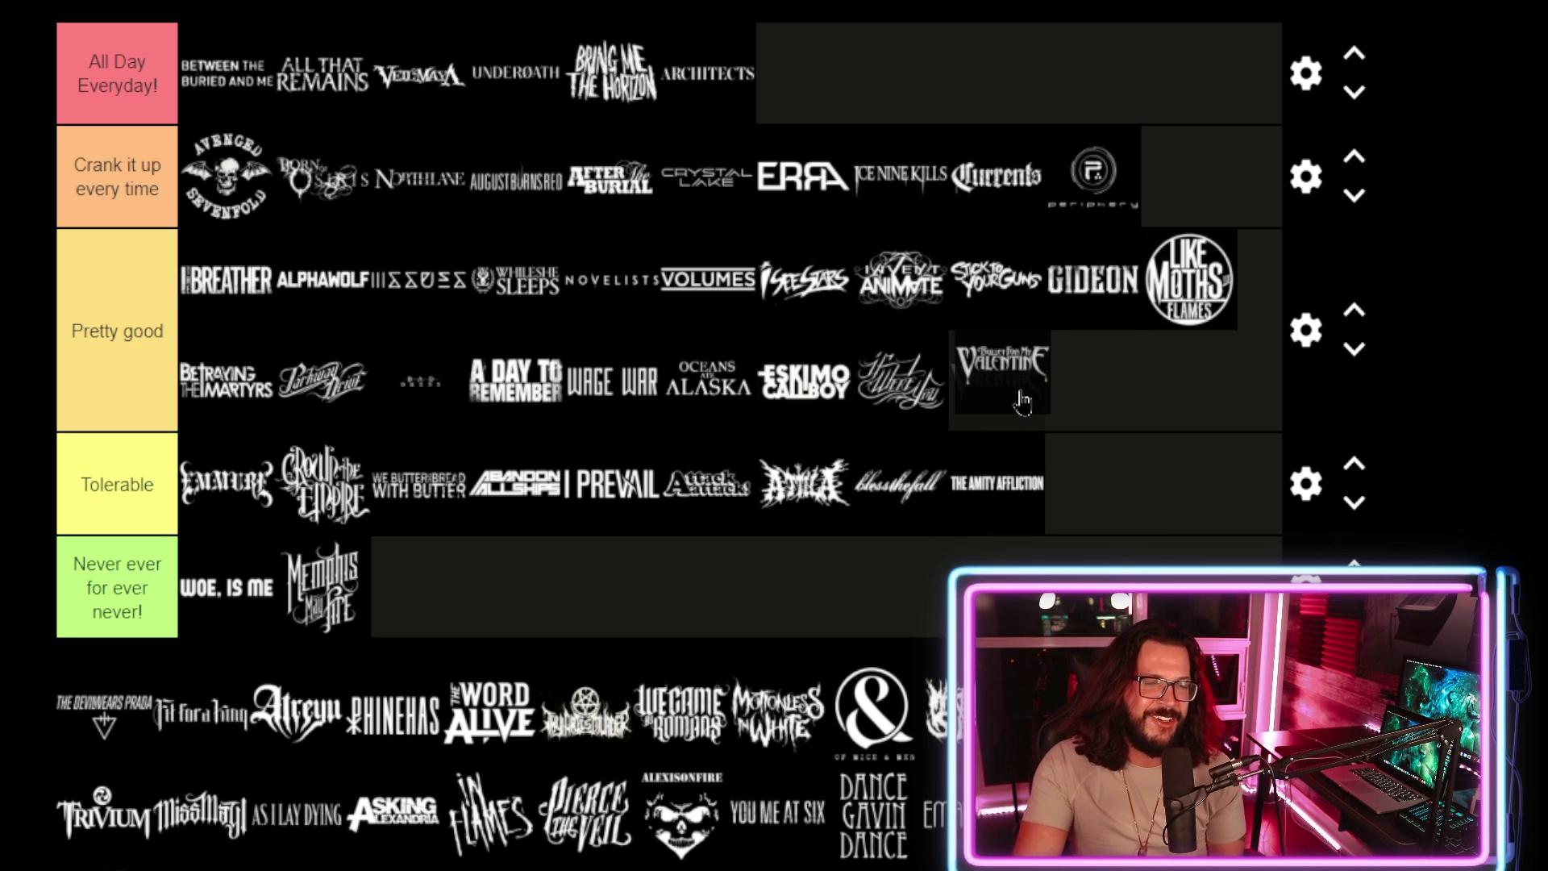
pyautogui.moveTo(1032, 390); pyautogui.dragTo(1080, 374)
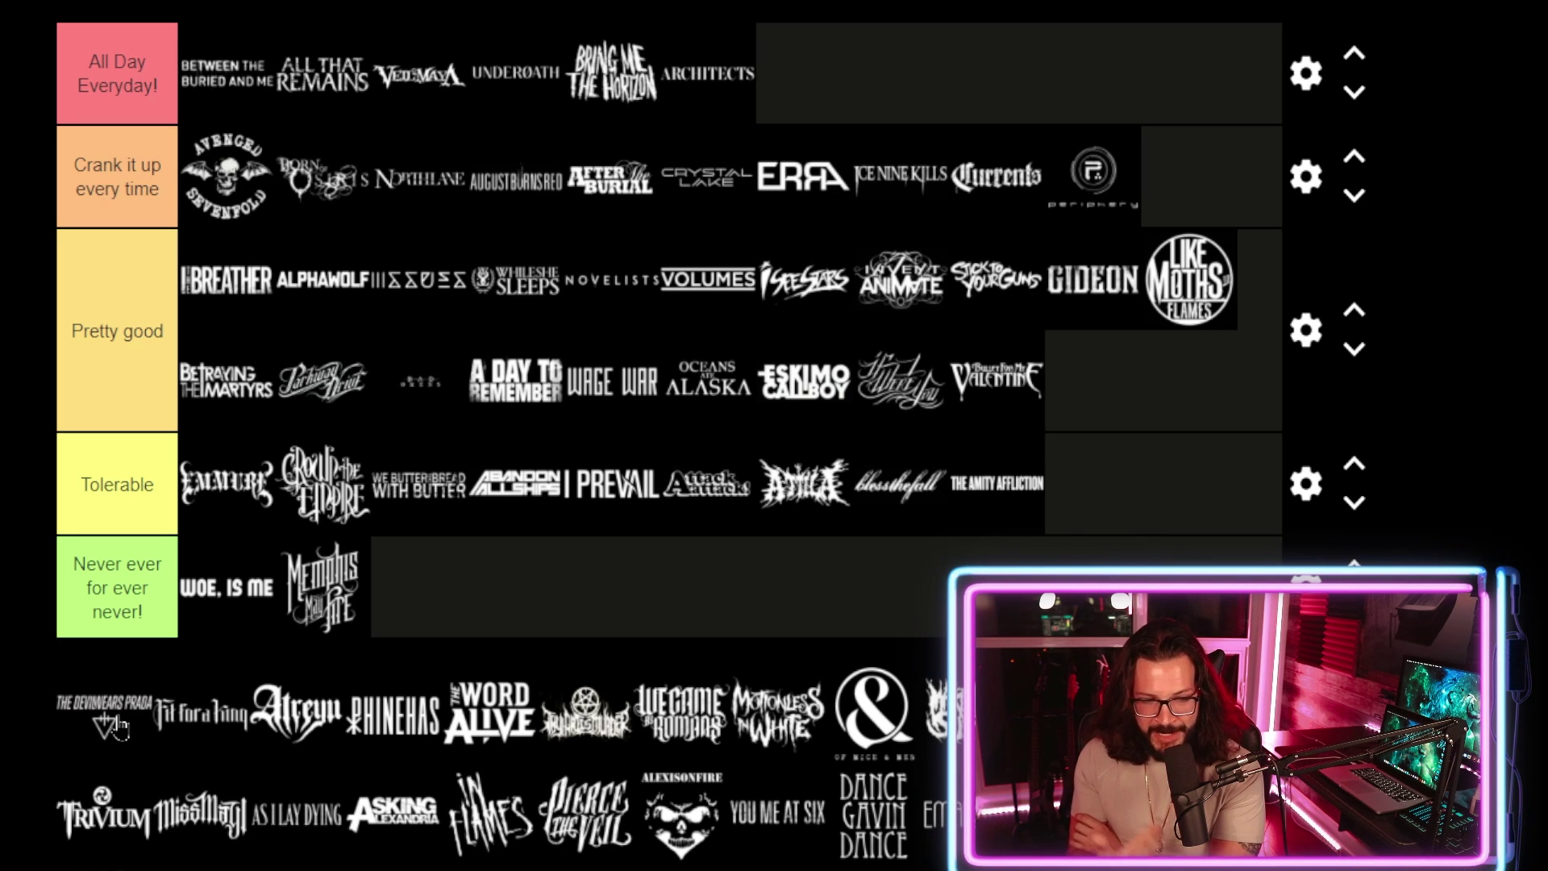
# Rank The Devil Wears Prada after Periphery in 'Crank it up every time'.
pyautogui.moveTo(119, 728); pyautogui.dragTo(1200, 202)
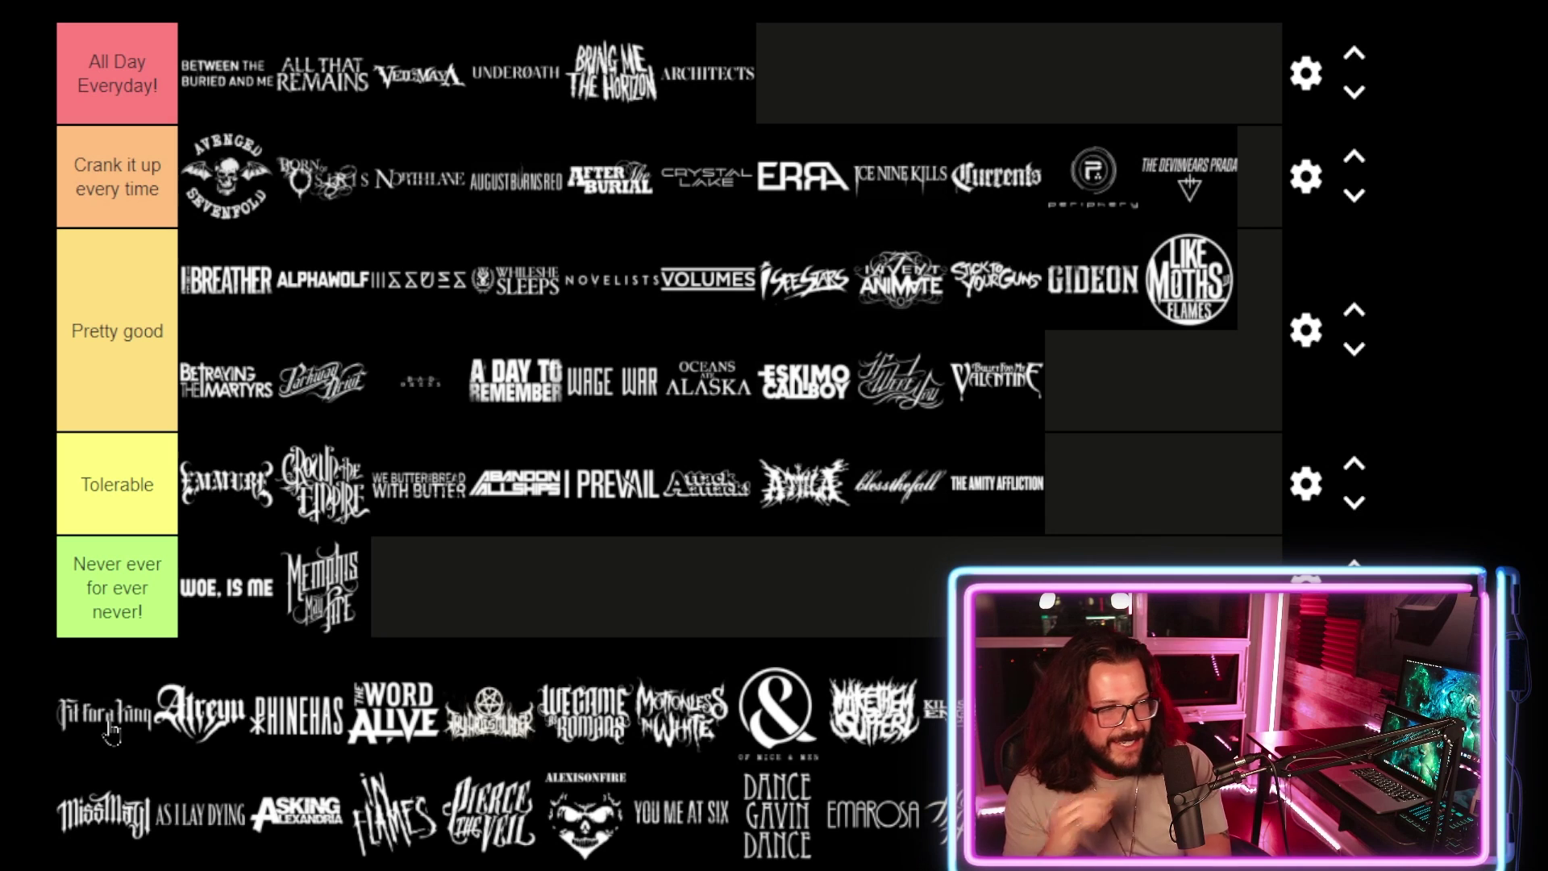
# Add Fit For a King after Bullet For My Valentine in 'Pretty good'.
pyautogui.moveTo(111, 730); pyautogui.dragTo(1117, 403)
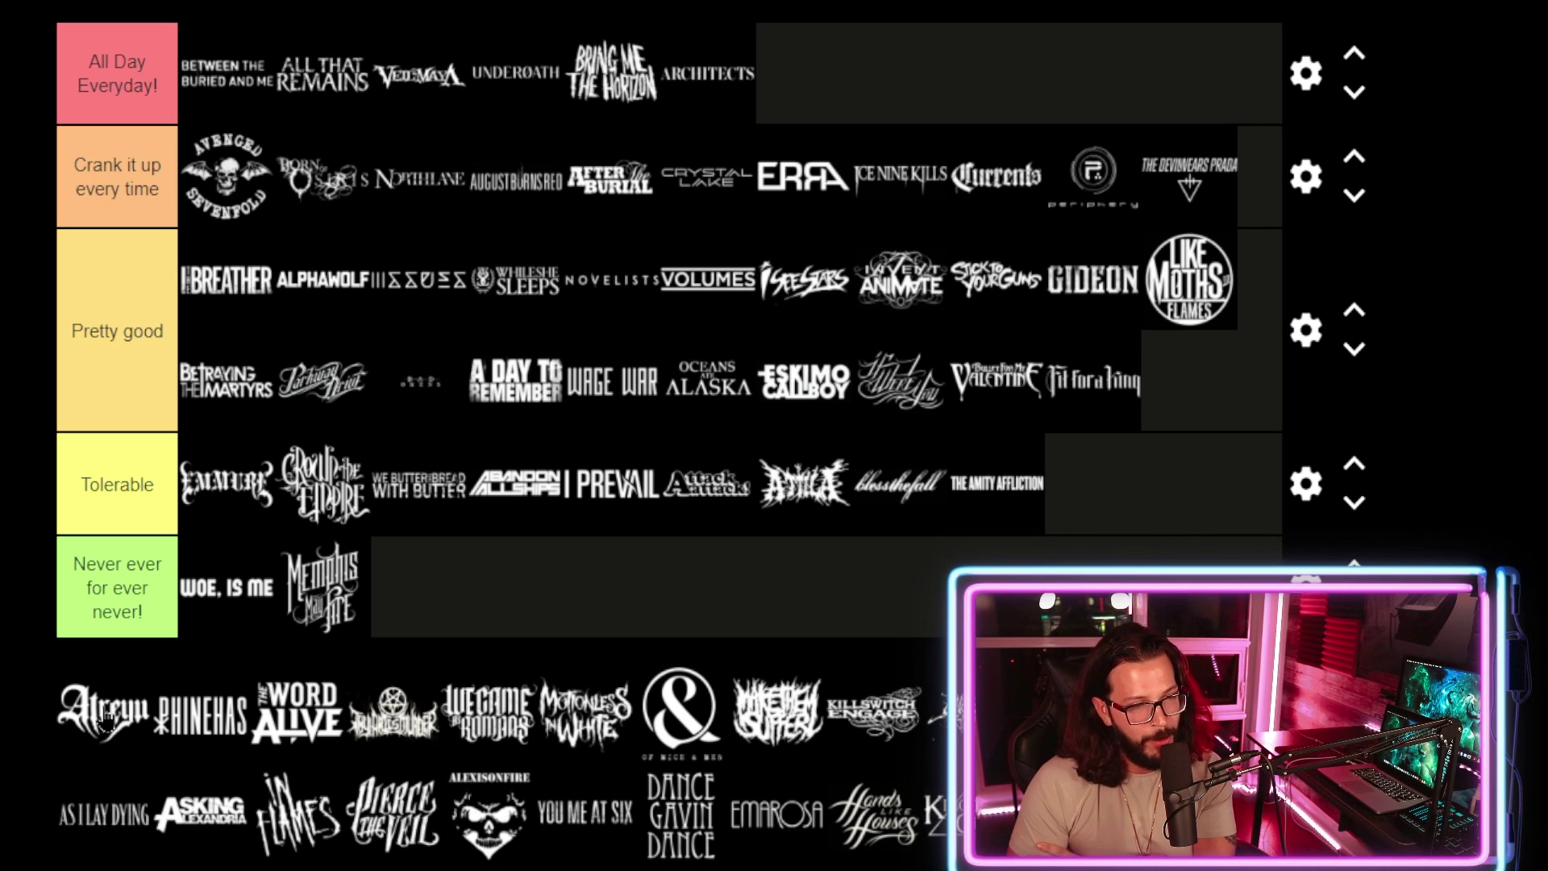
# Place Atreyu at the end of the Tolerable tier.
pyautogui.moveTo(105, 720); pyautogui.dragTo(1116, 546)
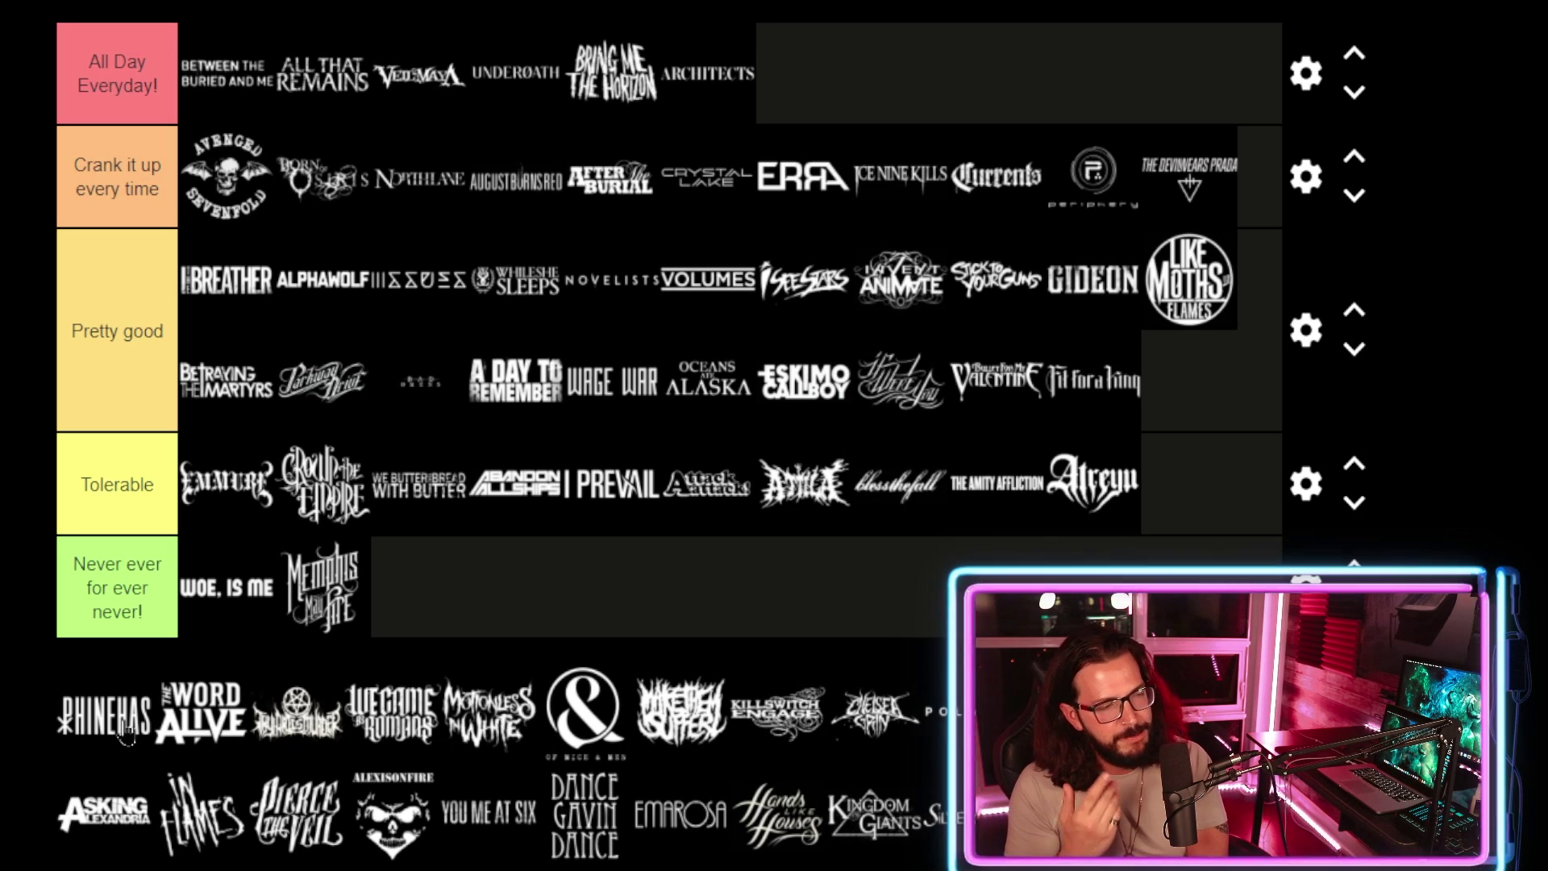
# Place the Phinehas logo after Fit For a King, ending Pretty good's second row.
pyautogui.moveTo(127, 736); pyautogui.dragTo(1259, 415)
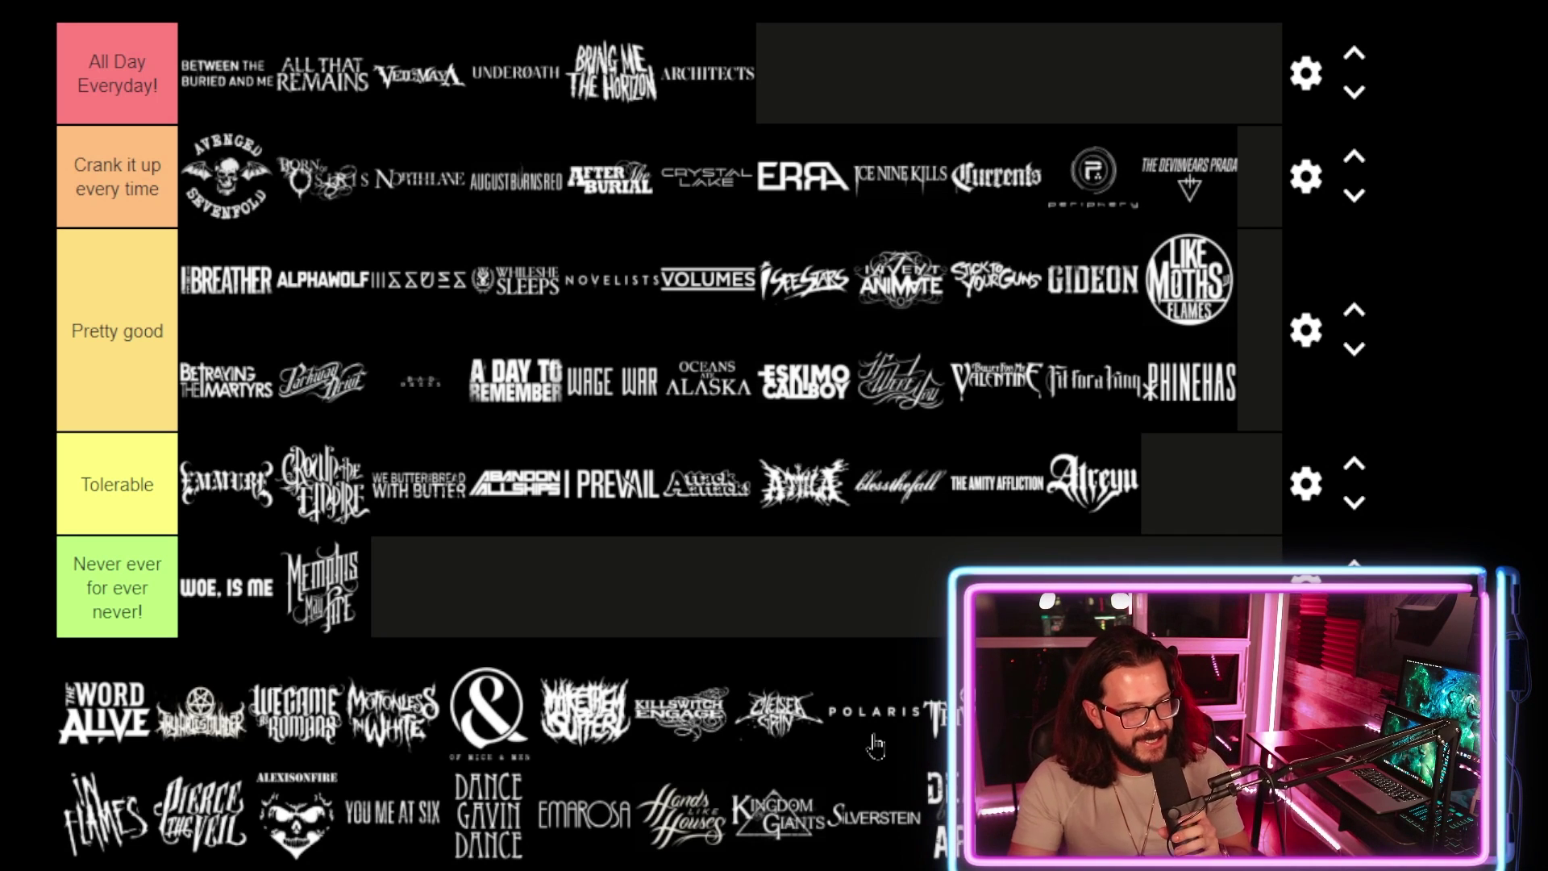
# Start a third Pretty good row with The Word Alive and We Came As Romans, setting aside the pentagram-emblem logo.
pyautogui.moveTo(112, 710); pyautogui.dragTo(484, 460)
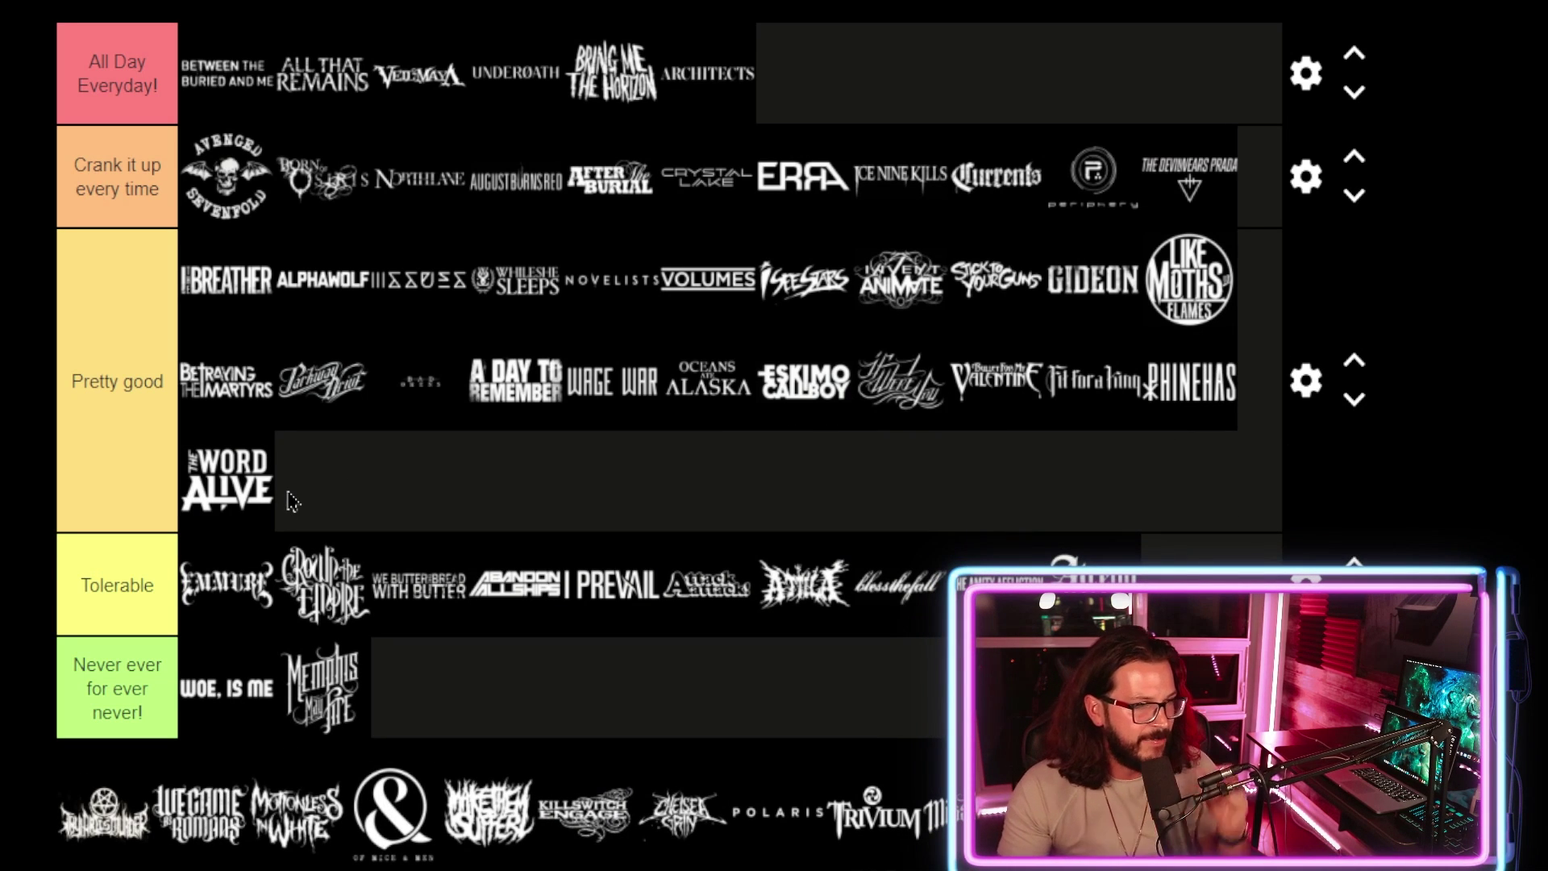
pyautogui.moveTo(76, 816); pyautogui.dragTo(1169, 613)
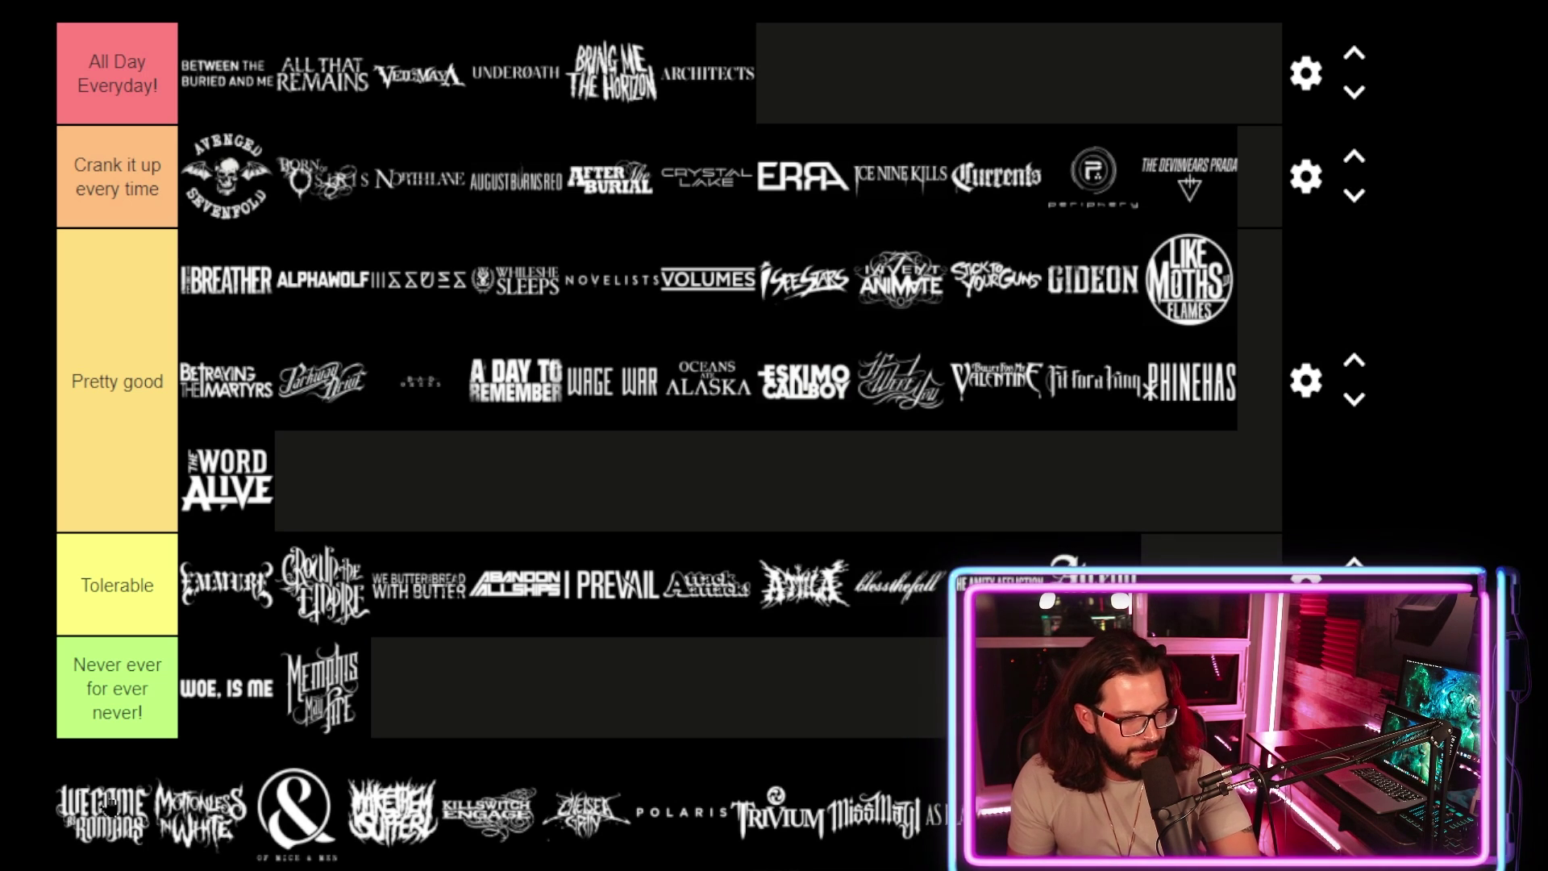
pyautogui.moveTo(109, 806); pyautogui.dragTo(323, 480)
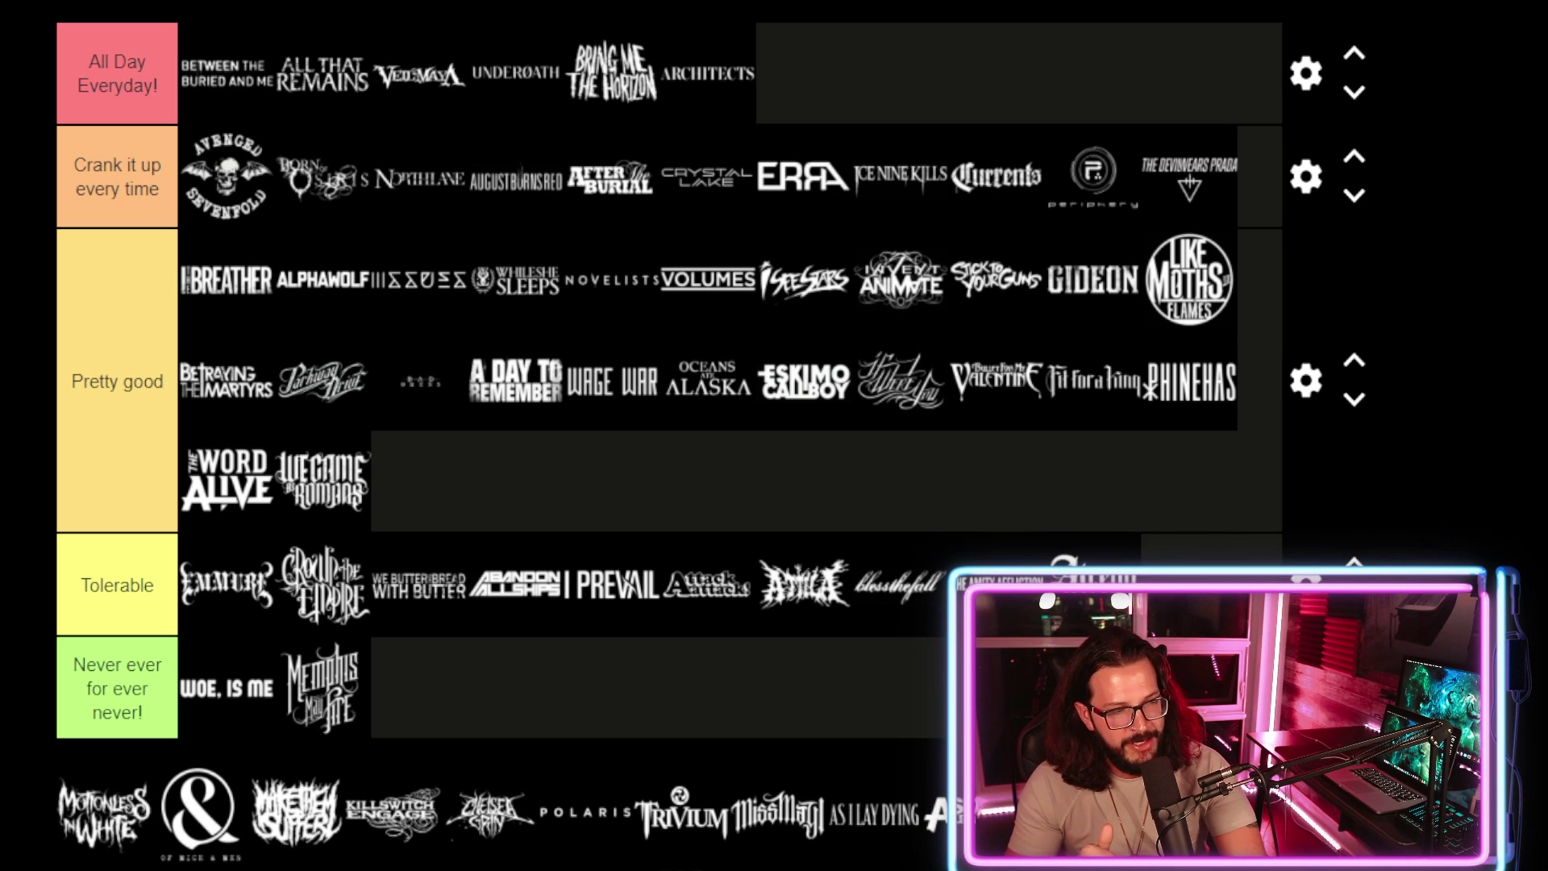
# Add Motionless in White and Of Mice & Men to that row, and put Make Them Suffer in Crank it up.
pyautogui.moveTo(105, 810); pyautogui.dragTo(419, 484)
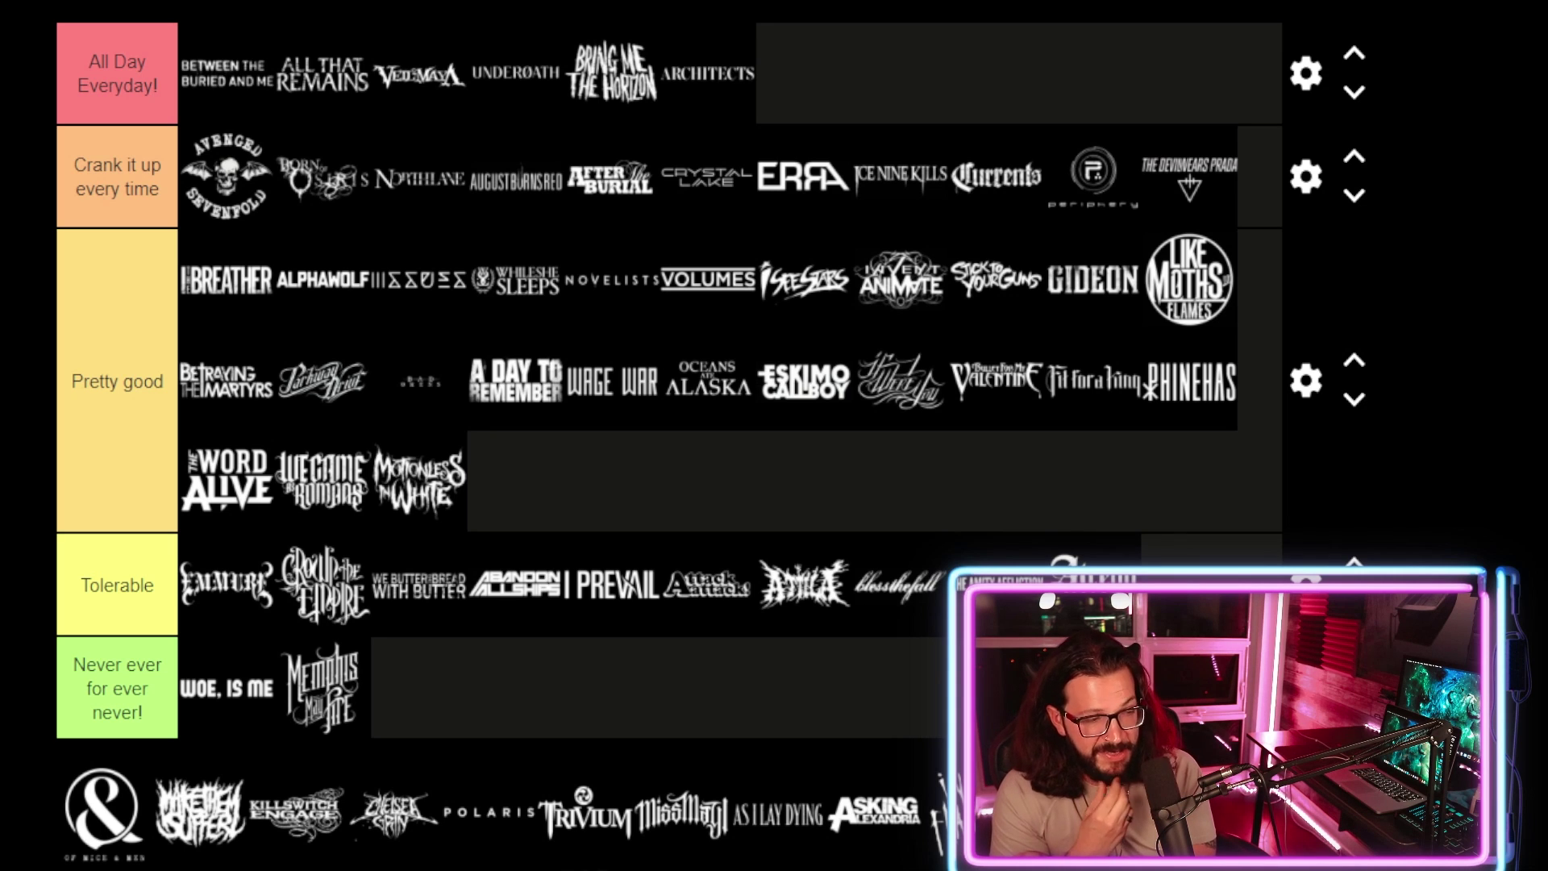
pyautogui.moveTo(103, 810); pyautogui.dragTo(515, 478)
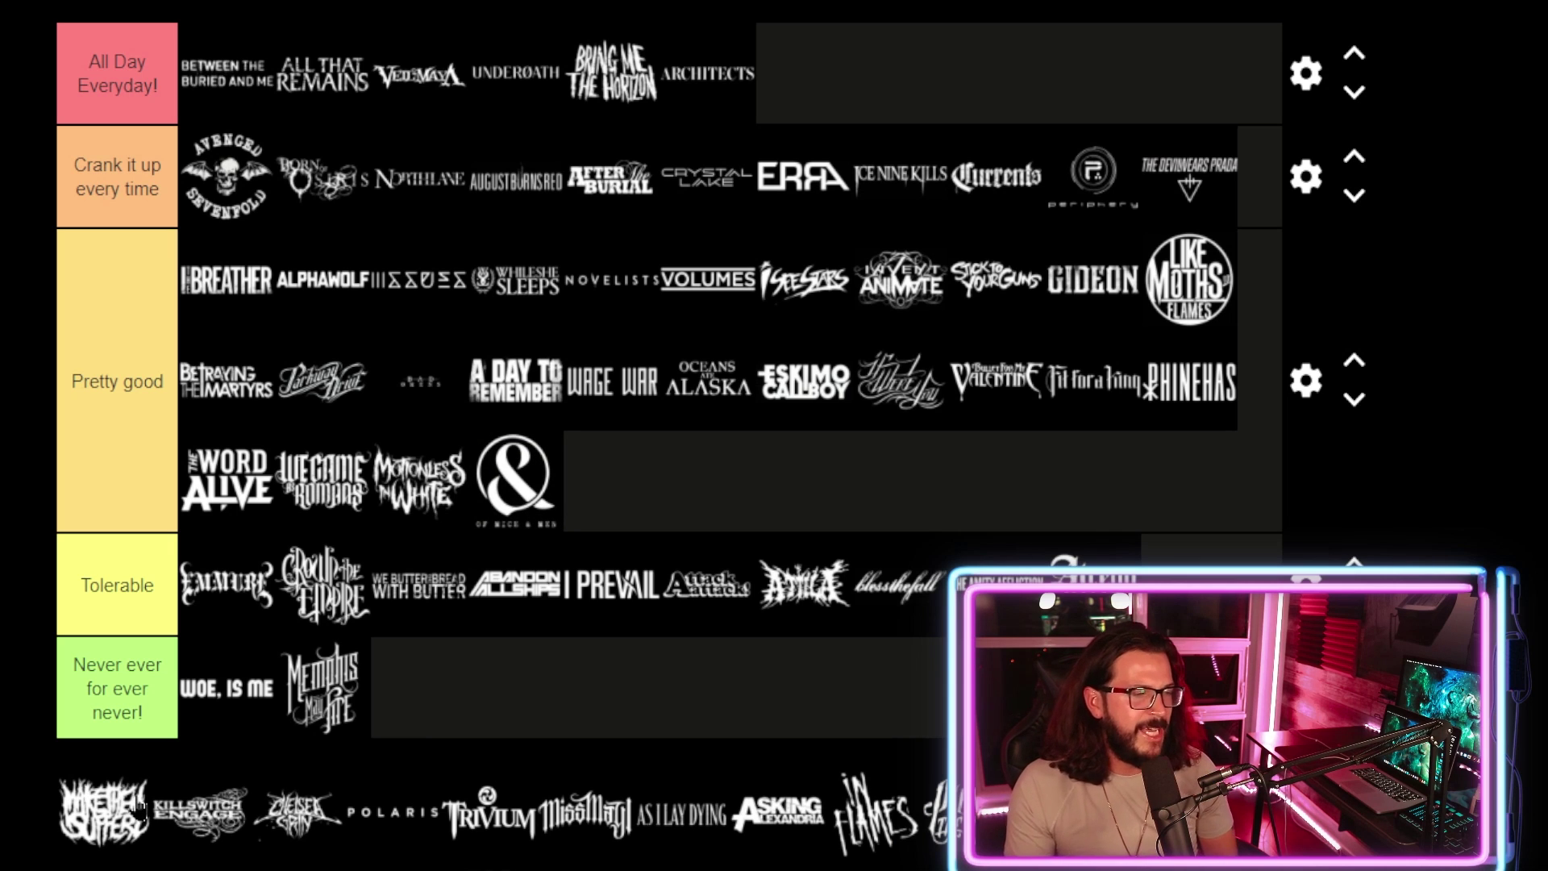
pyautogui.moveTo(103, 831); pyautogui.dragTo(573, 272)
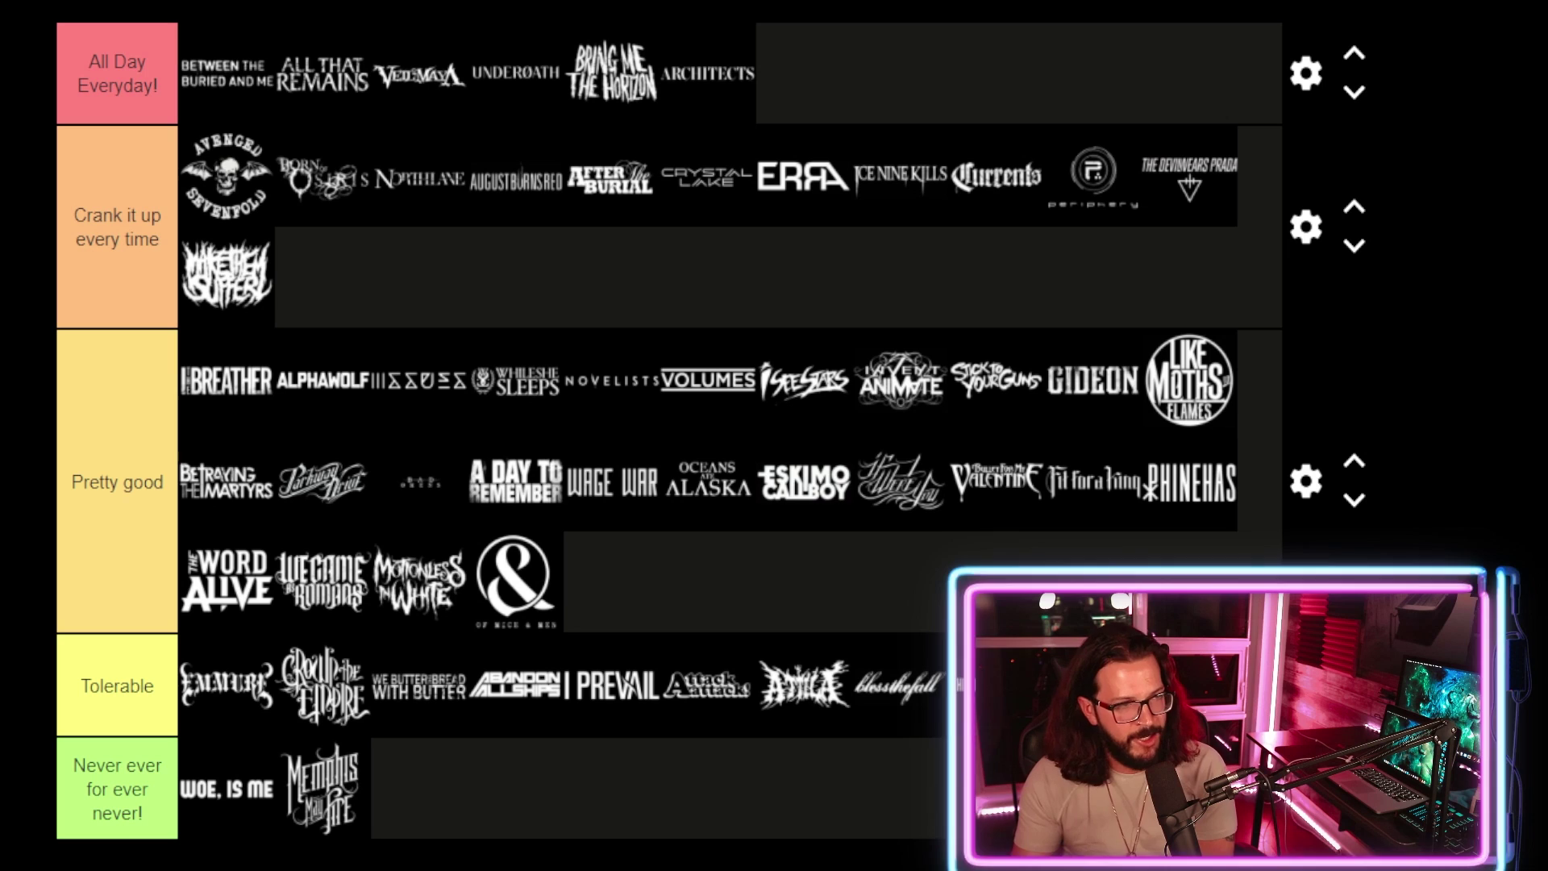
# Place Killswitch Engage right after Make Them Suffer in Crank it up every time, checking the remaining pool.
pyautogui.moveTo(564, 863); pyautogui.dragTo(405, 283)
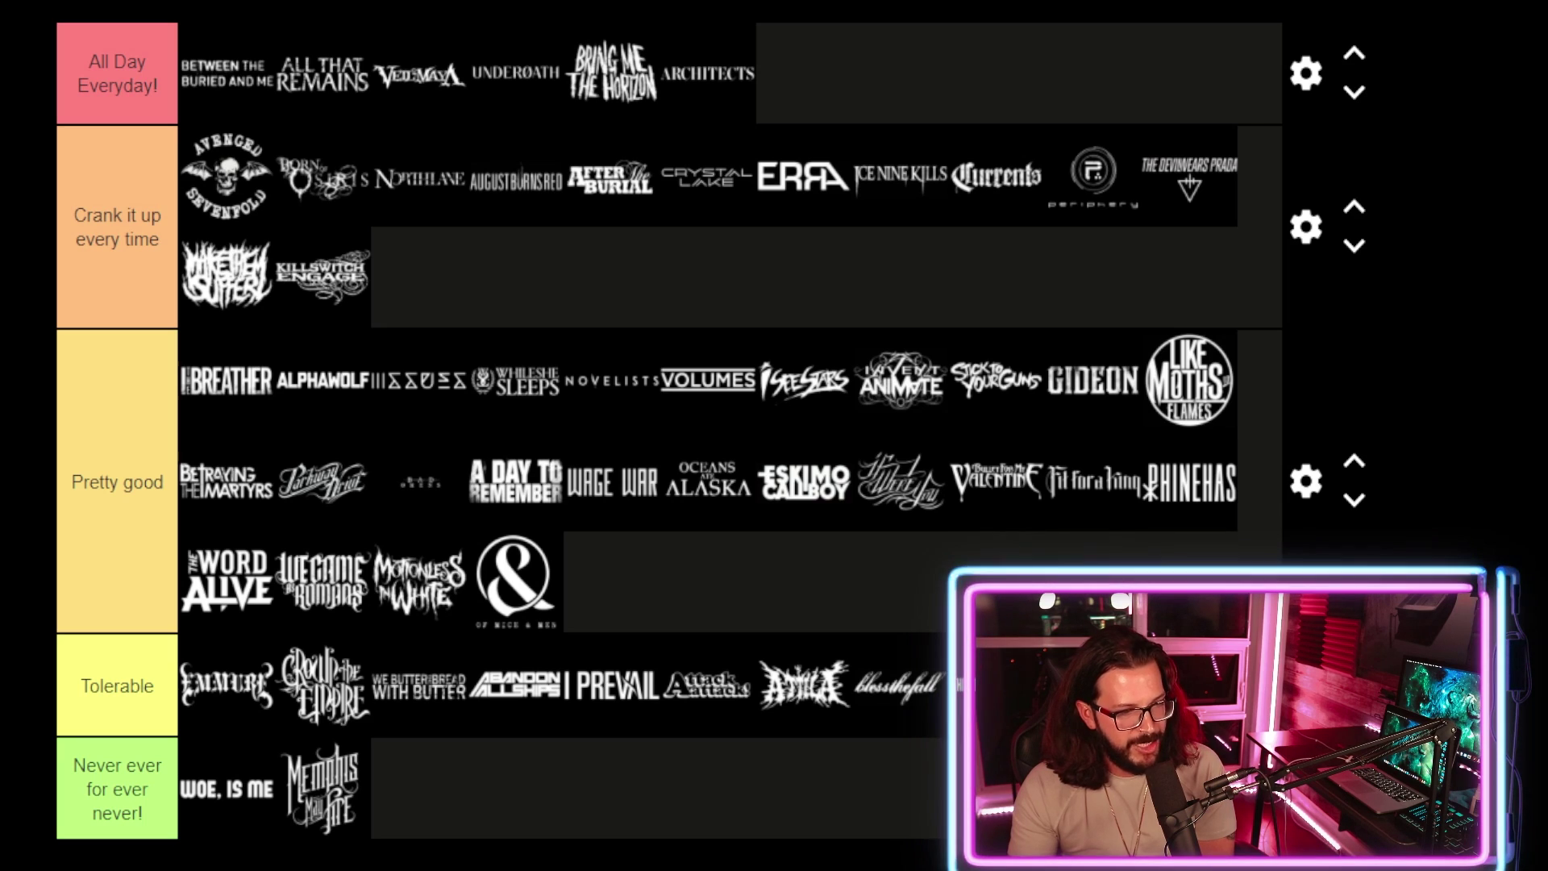
pyautogui.scroll(-1, 709, 435)
pyautogui.scroll(-10, 710, 435)
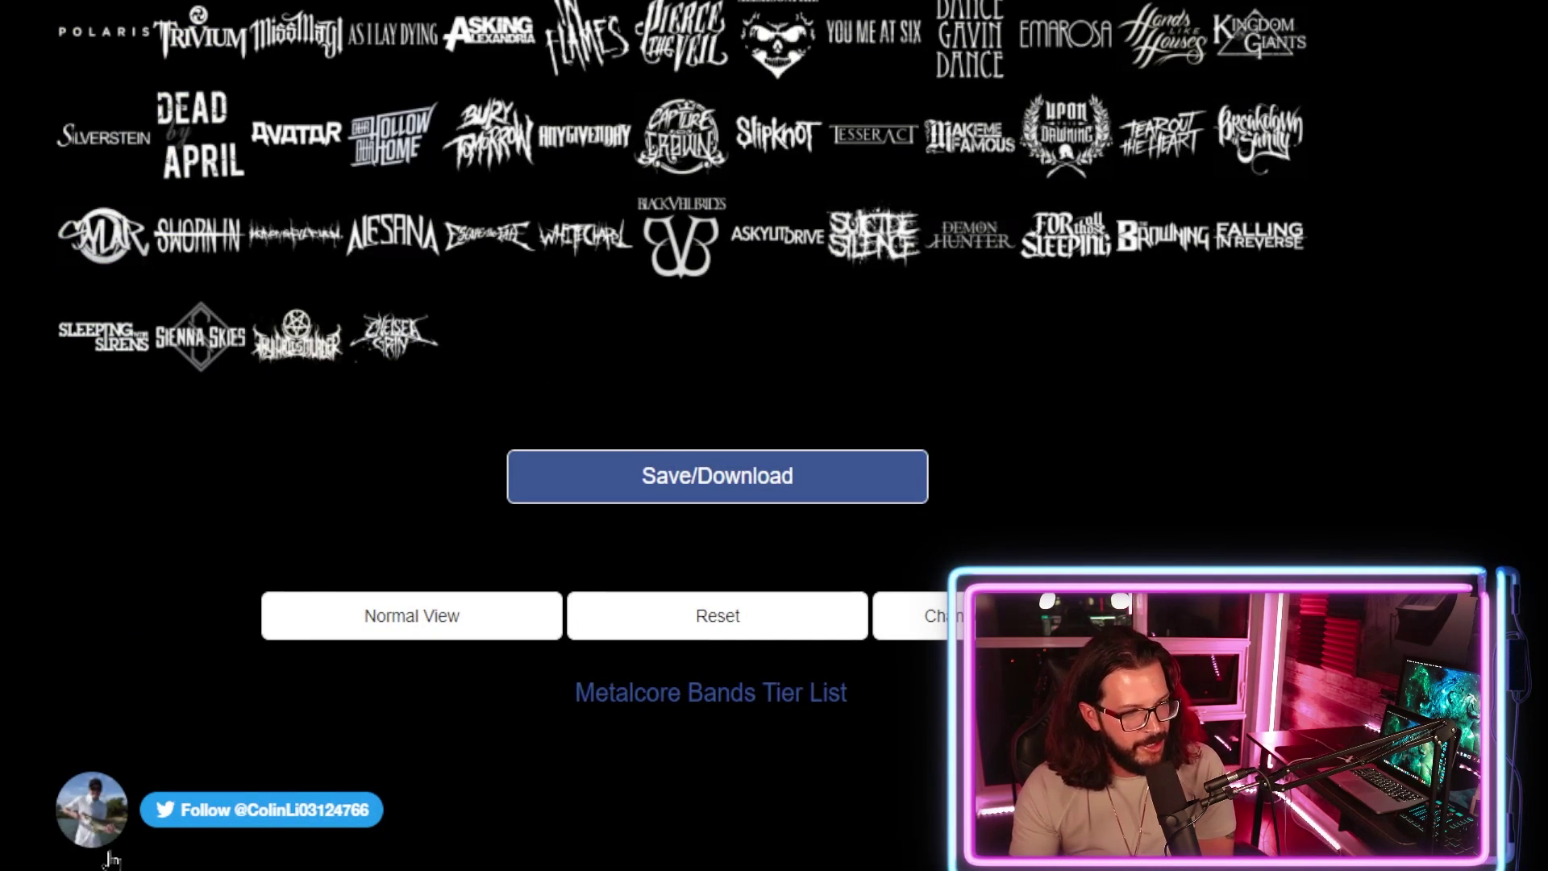
pyautogui.scroll(10, 710, 436)
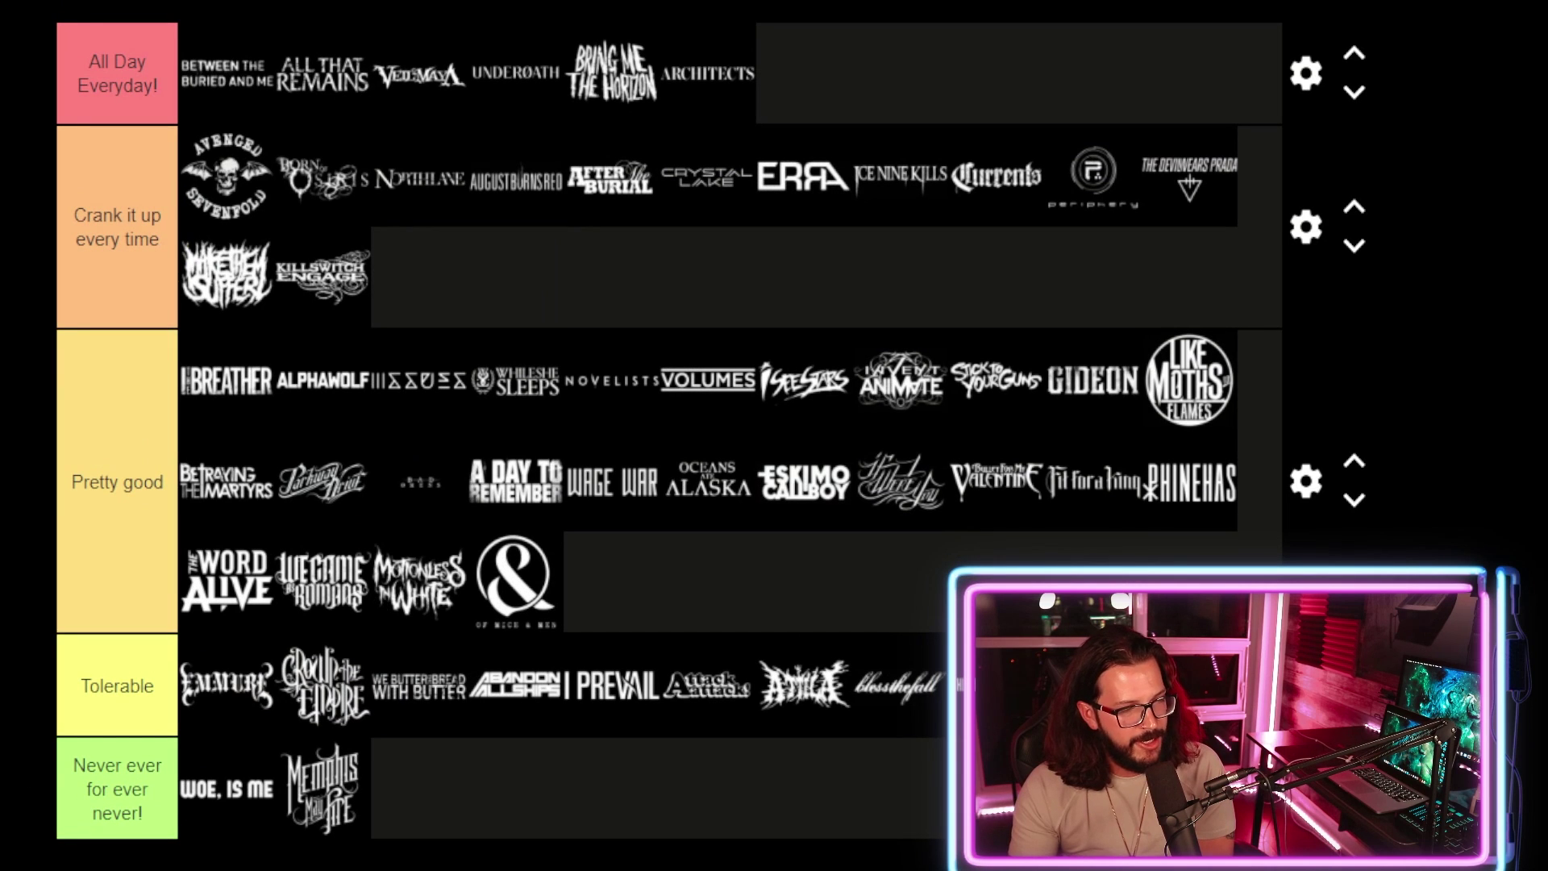
pyautogui.moveTo(141, 798); pyautogui.dragTo(516, 581)
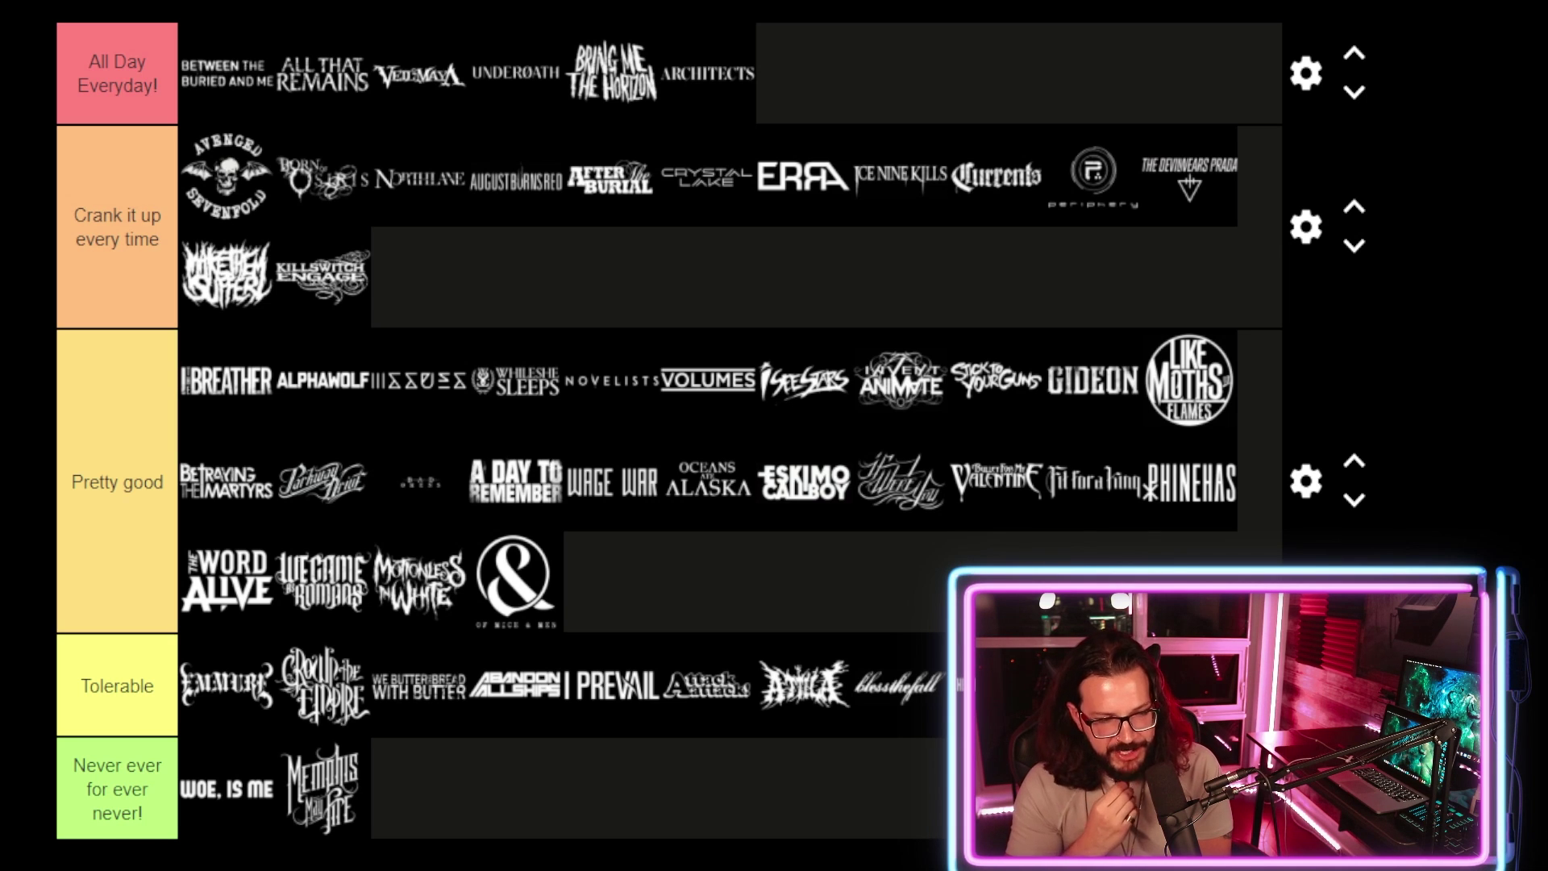
# Add Polaris and Trivium after Killswitch Engage, and Miss May I after Of Mice & Men in Pretty good.
pyautogui.moveTo(226, 867); pyautogui.dragTo(528, 311)
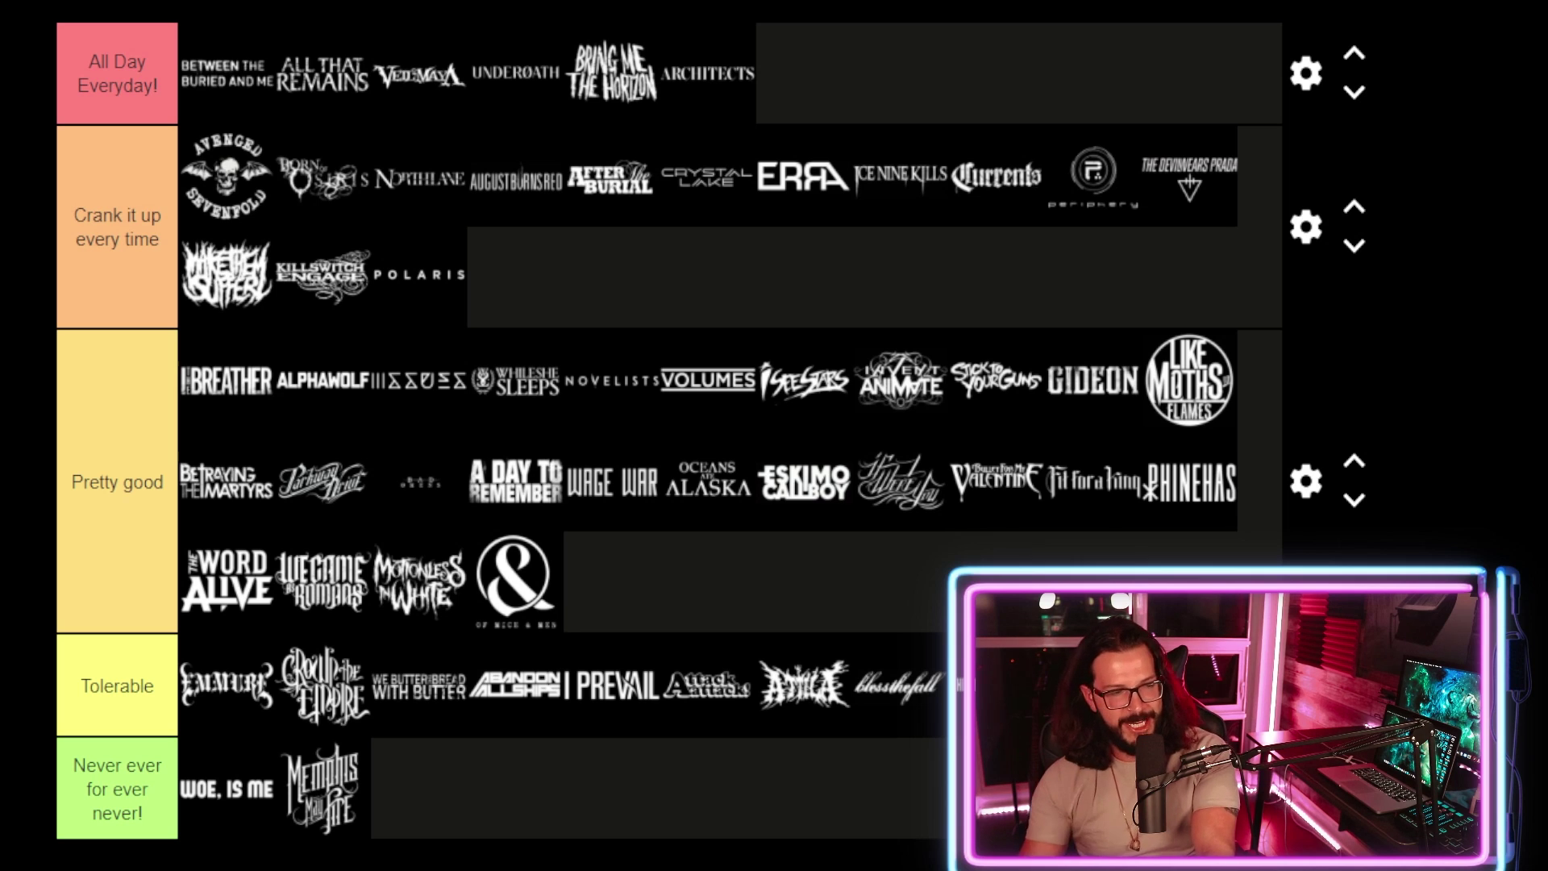
pyautogui.moveTo(887, 524); pyautogui.dragTo(516, 278)
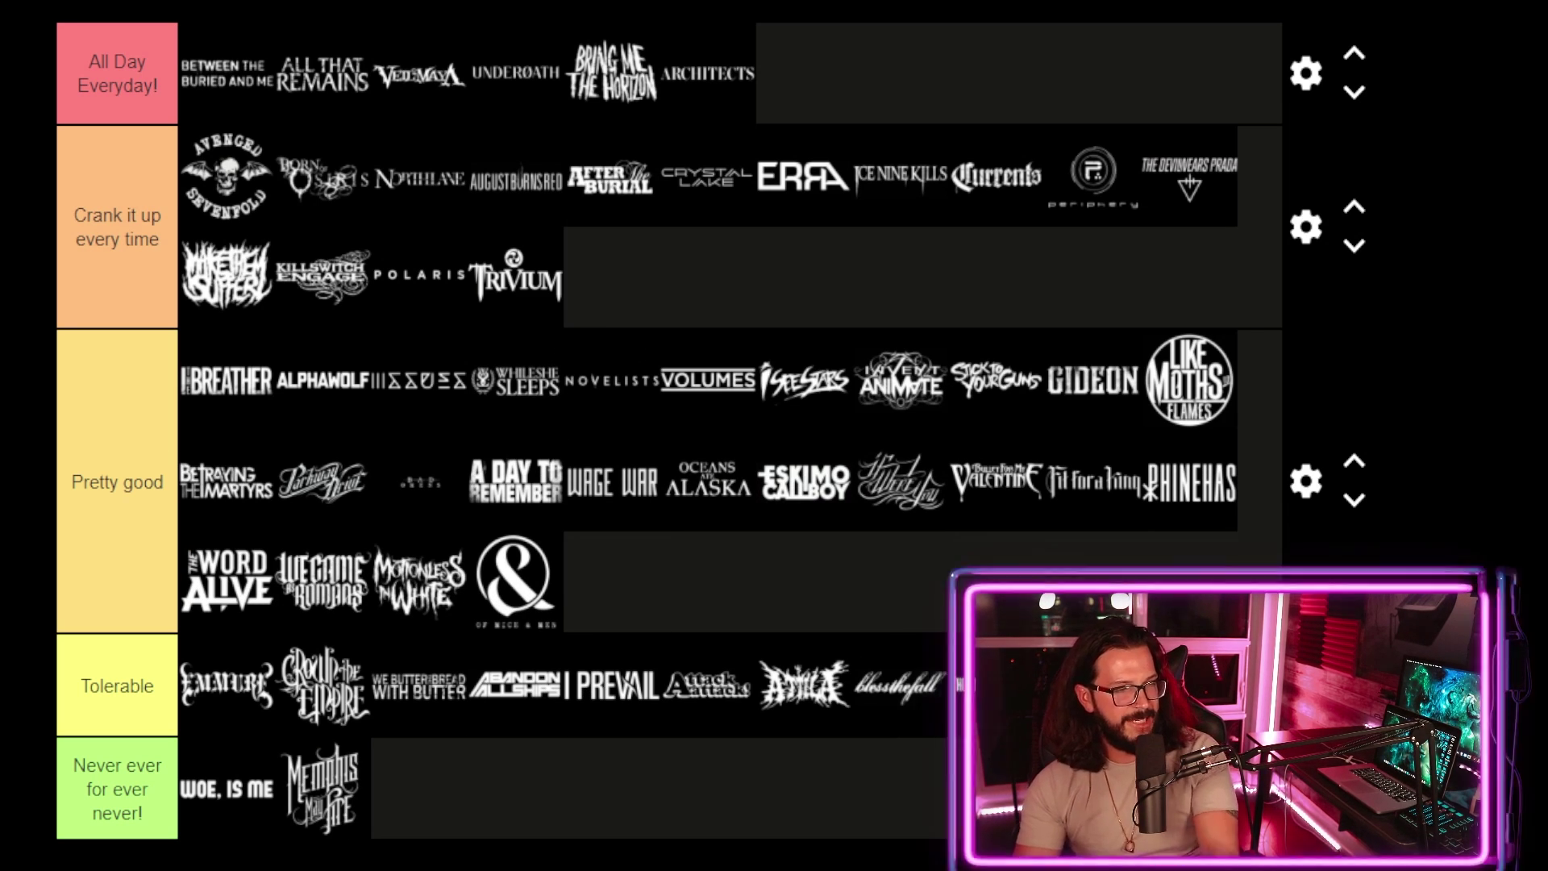
pyautogui.moveTo(855, 612); pyautogui.dragTo(716, 650)
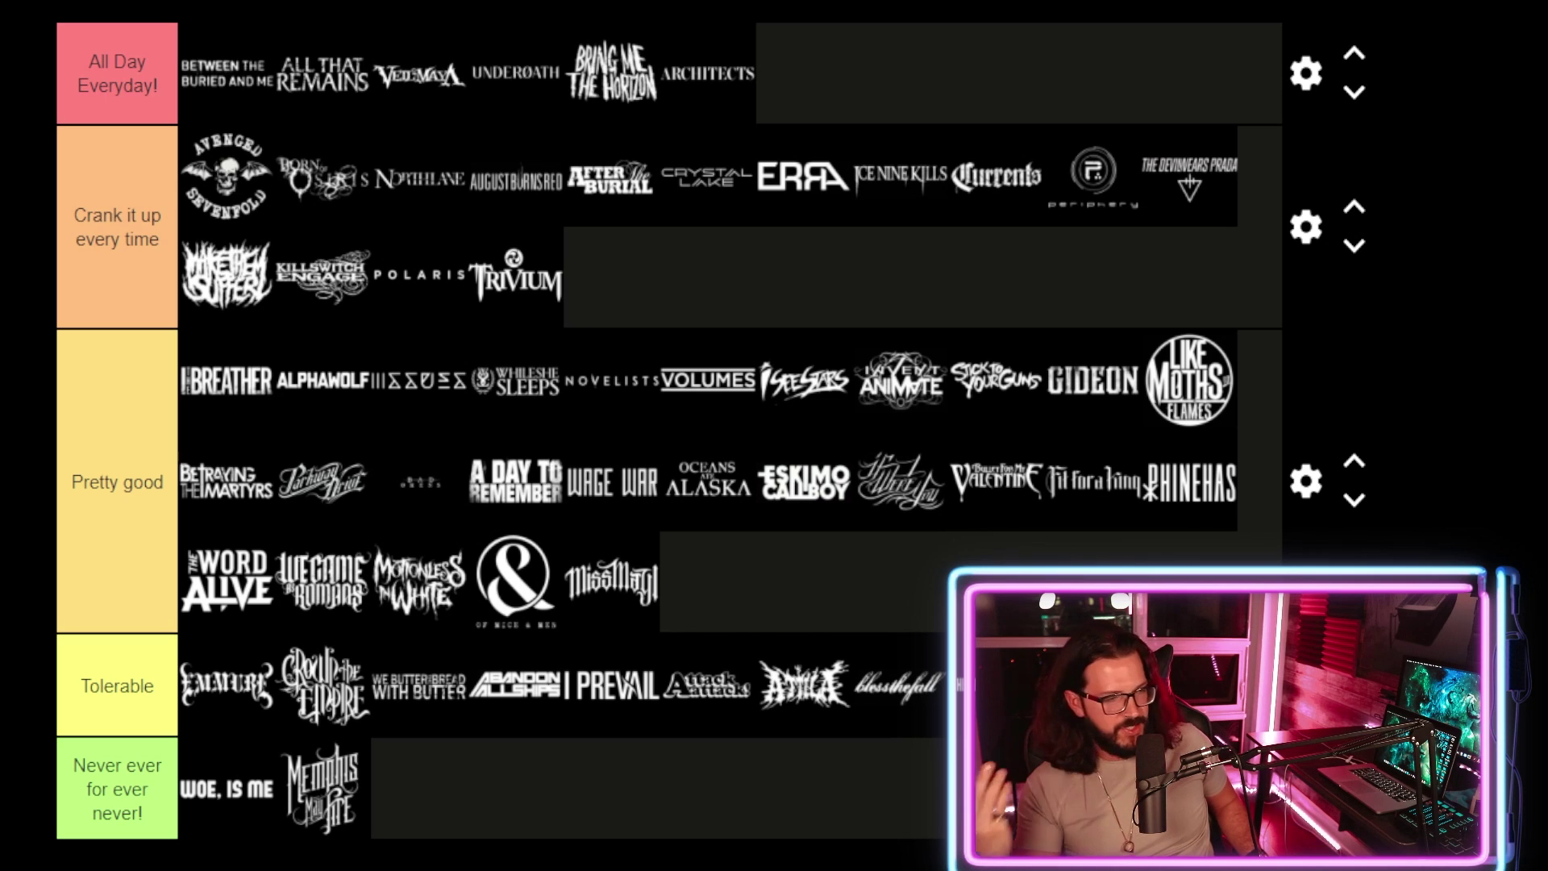
# Place the As I Lay Dying logo right after Trivium in Crank it up every time.
pyautogui.moveTo(296, 733); pyautogui.dragTo(612, 278)
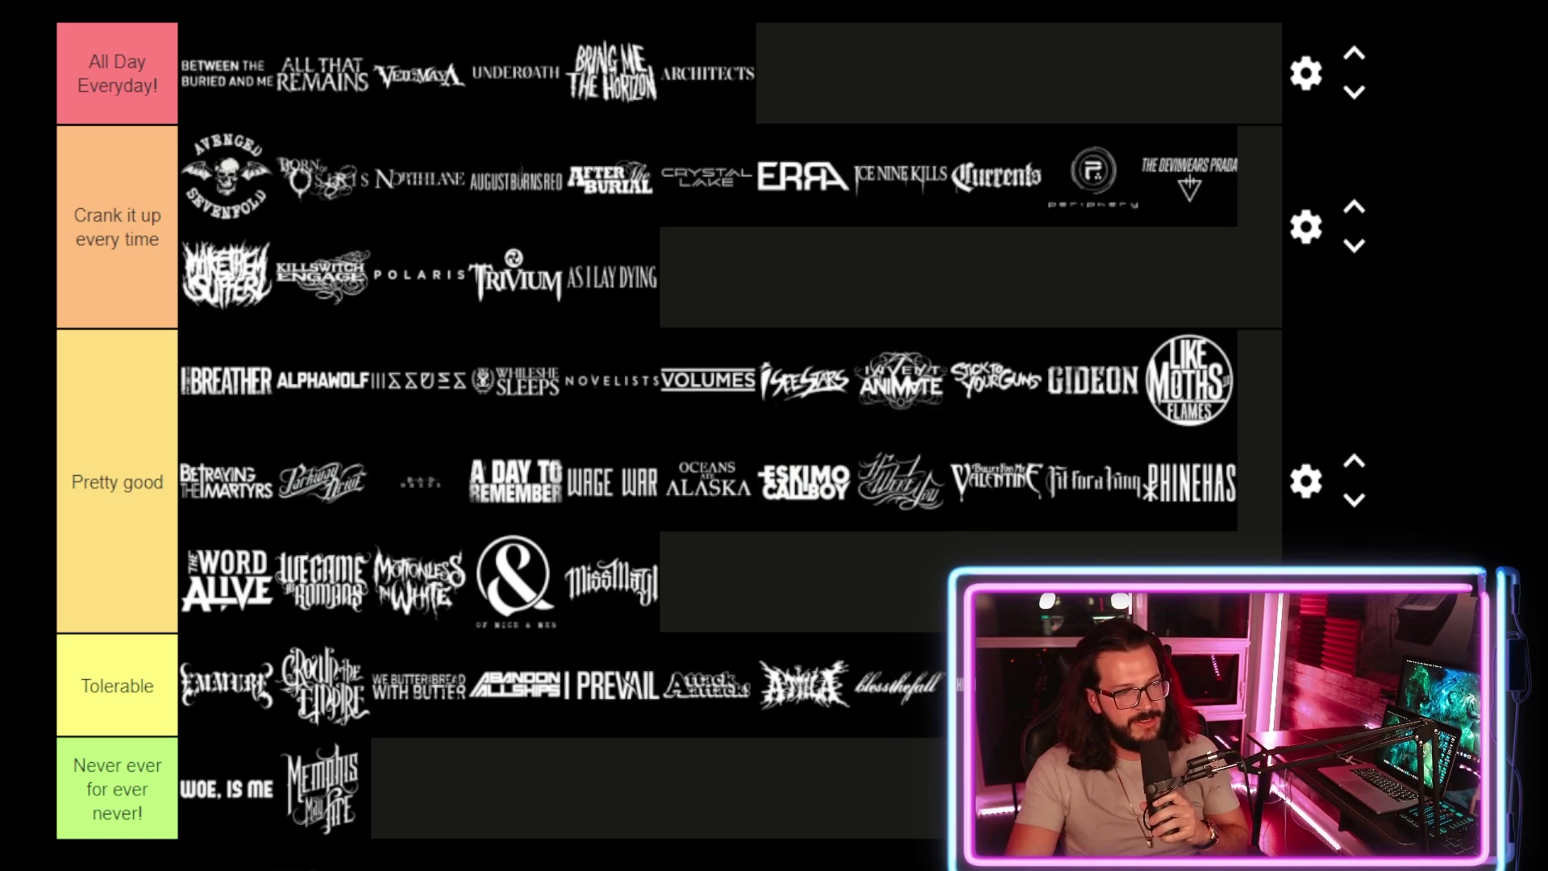
# Place Kingdom of Giants, Our Hollow Our Home and Bury Tomorrow after Miss May I in Pretty good.
pyautogui.moveTo(1003, 699); pyautogui.dragTo(762, 582)
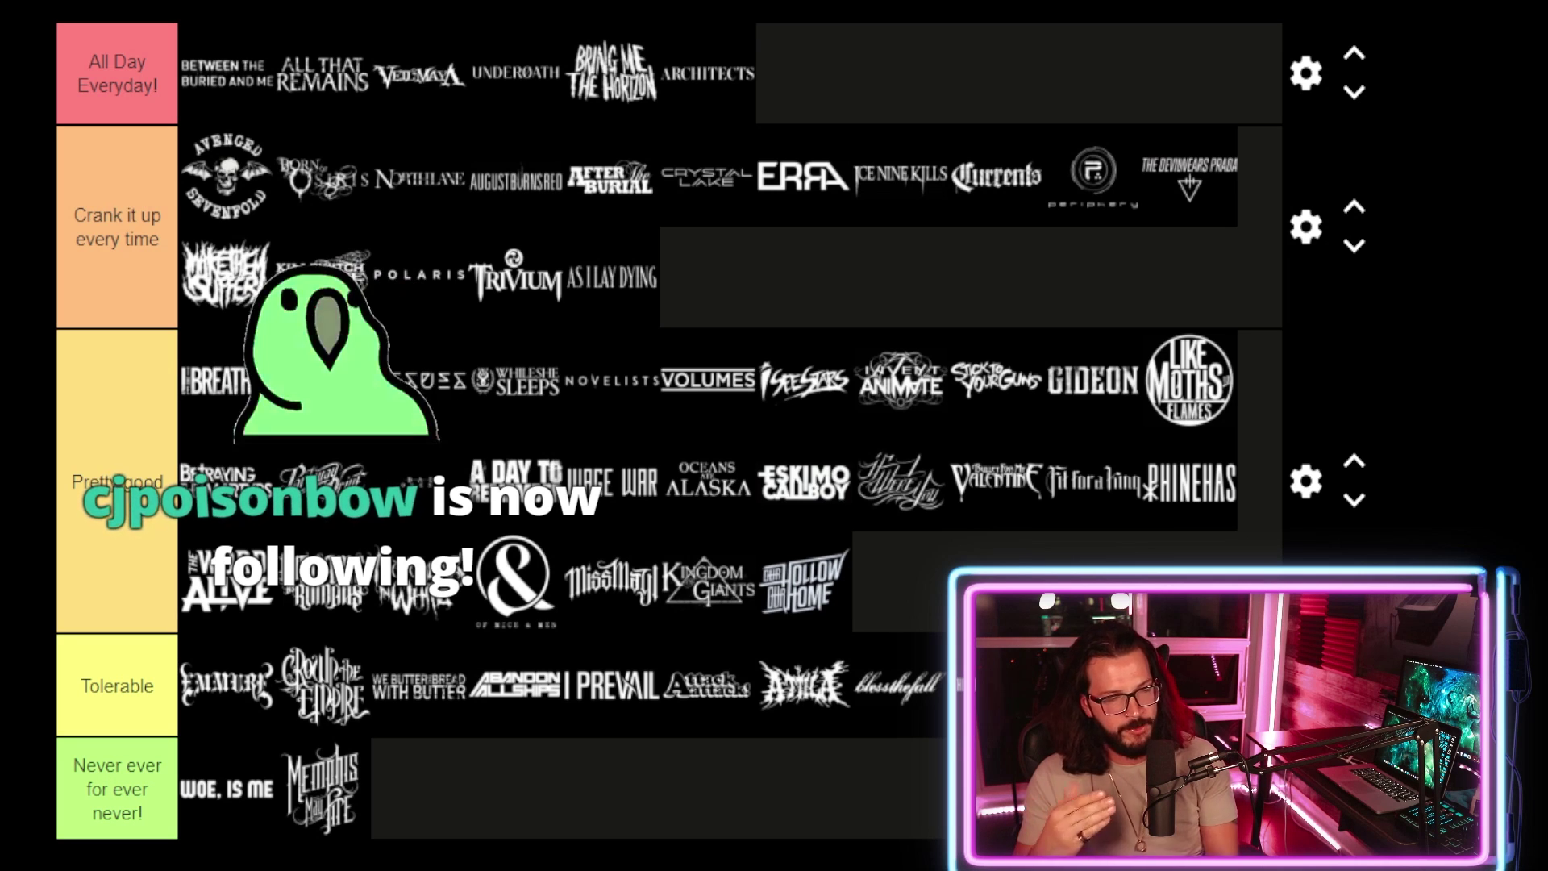
pyautogui.moveTo(564, 867); pyautogui.dragTo(899, 582)
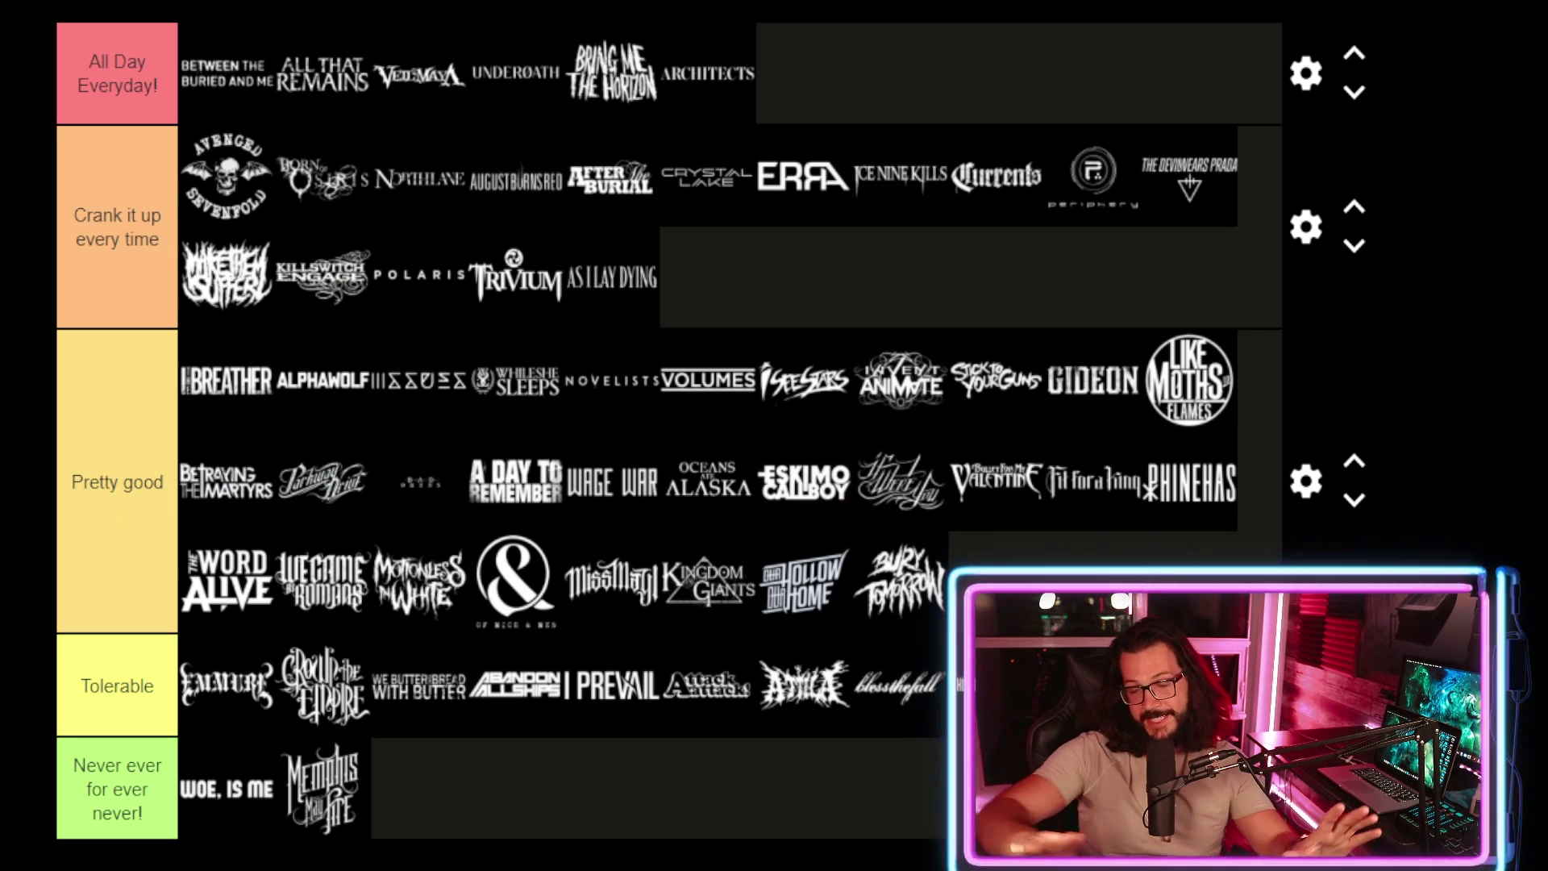